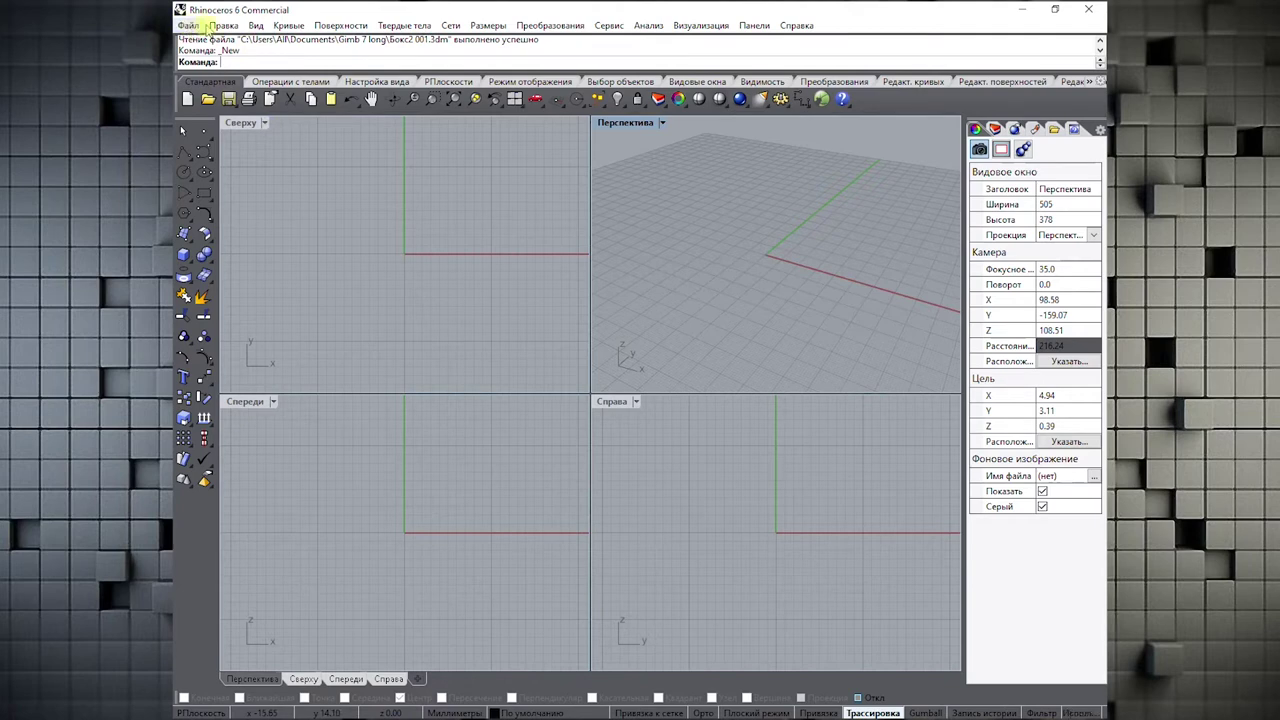
{"action": "left_click", "coordinate": [224, 26]}
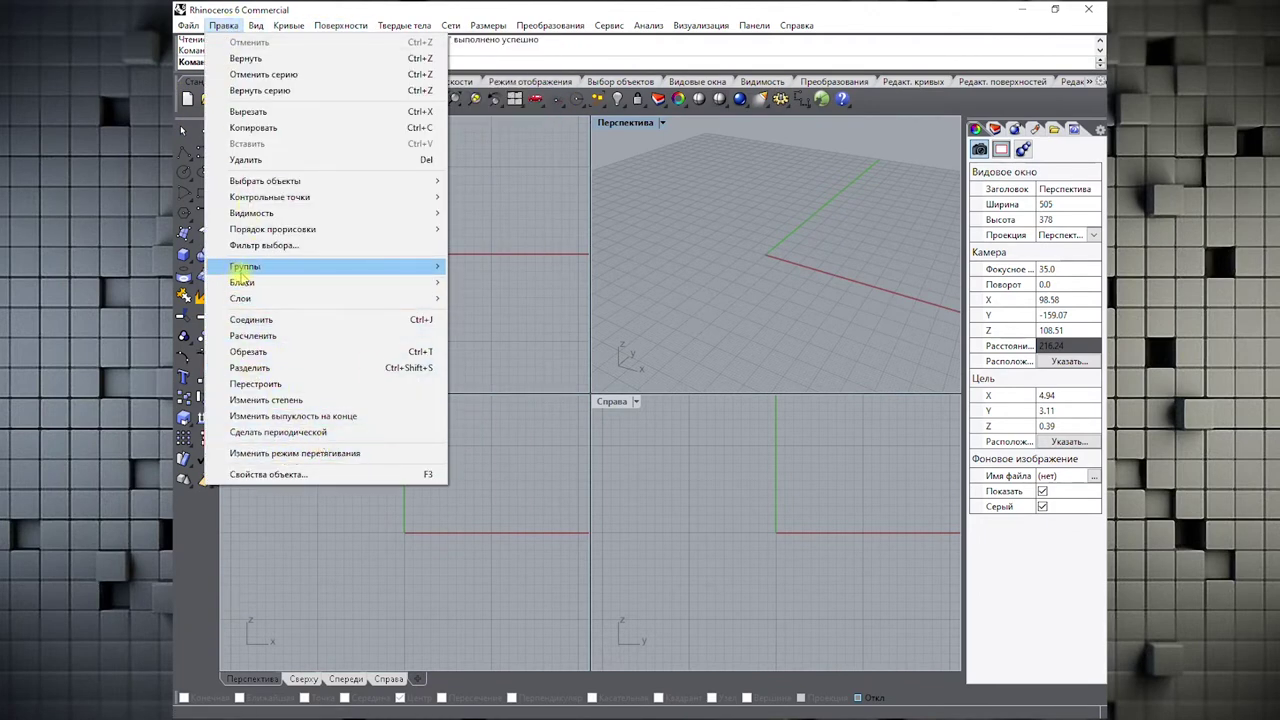
{"action": "mouse_move", "coordinate": [256, 27]}
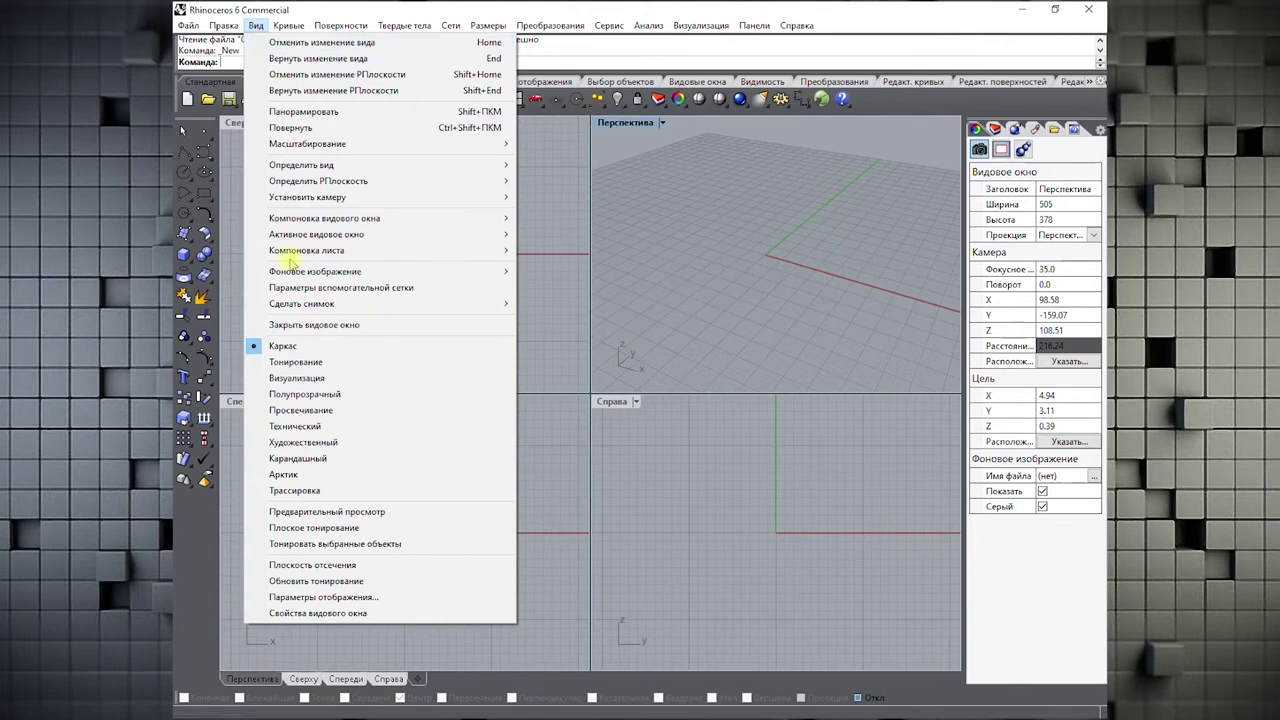
{"action": "left_click", "coordinate": [256, 26]}
{"action": "left_click", "coordinate": [449, 26]}
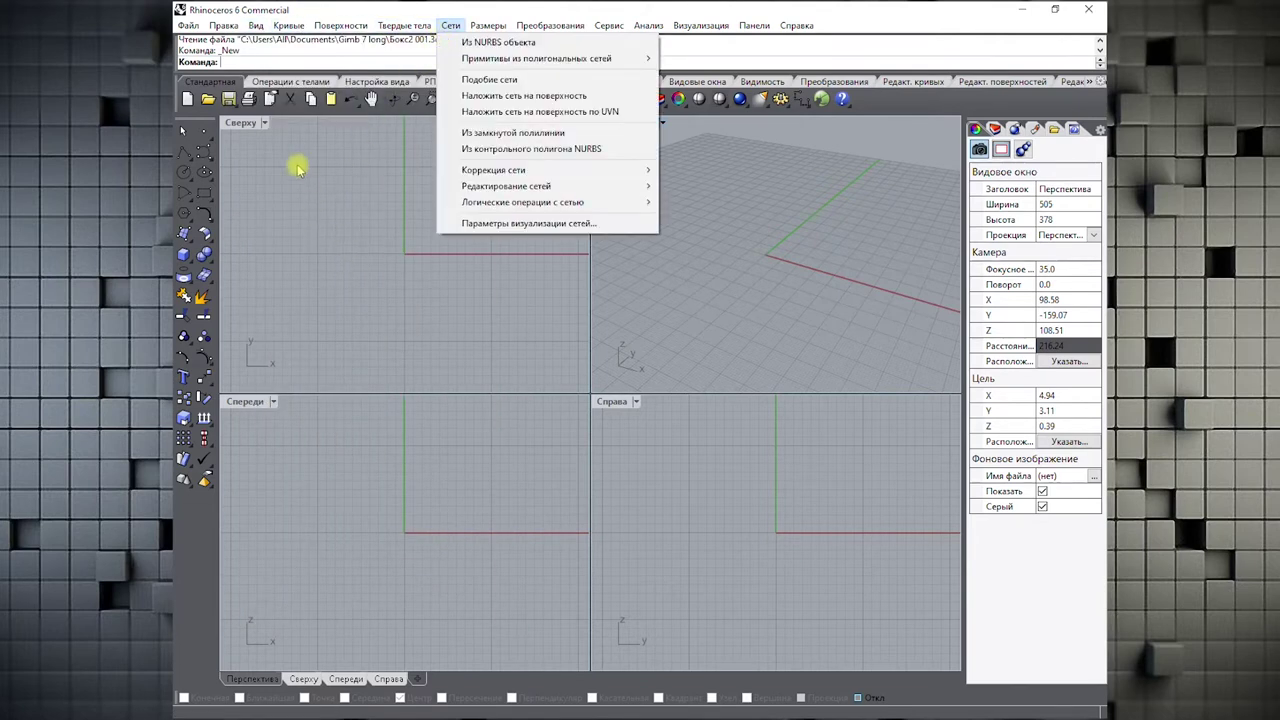
{"action": "left_click", "coordinate": [240, 62]}
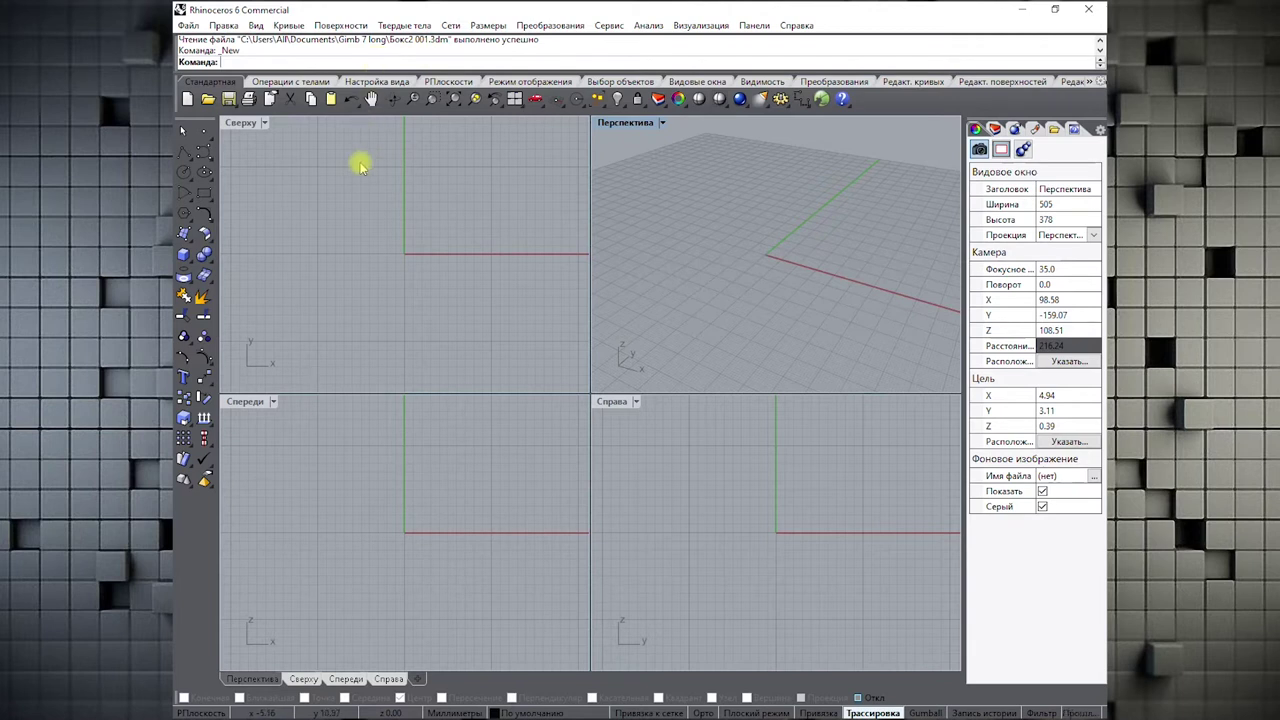
- Maximize the Perspective viewport and return to the four-viewport layout
{"action": "left_click", "coordinate": [357, 213]}
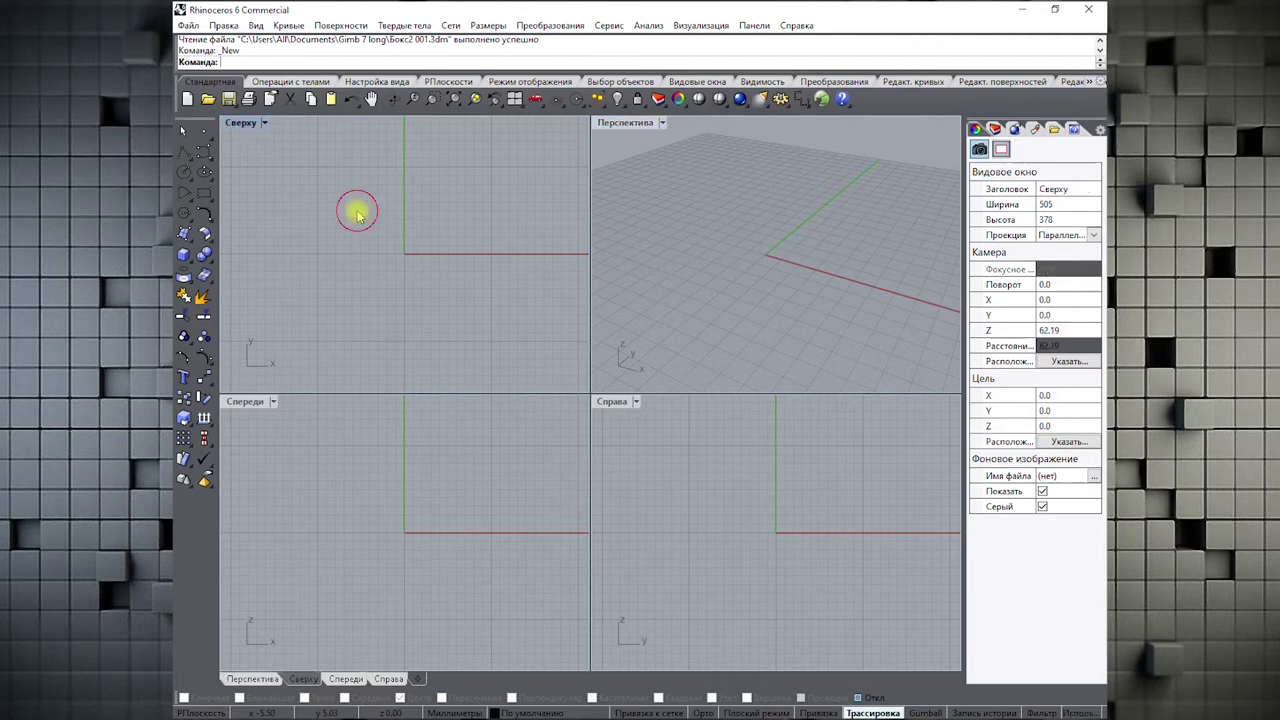
{"action": "double_click", "coordinate": [629, 123]}
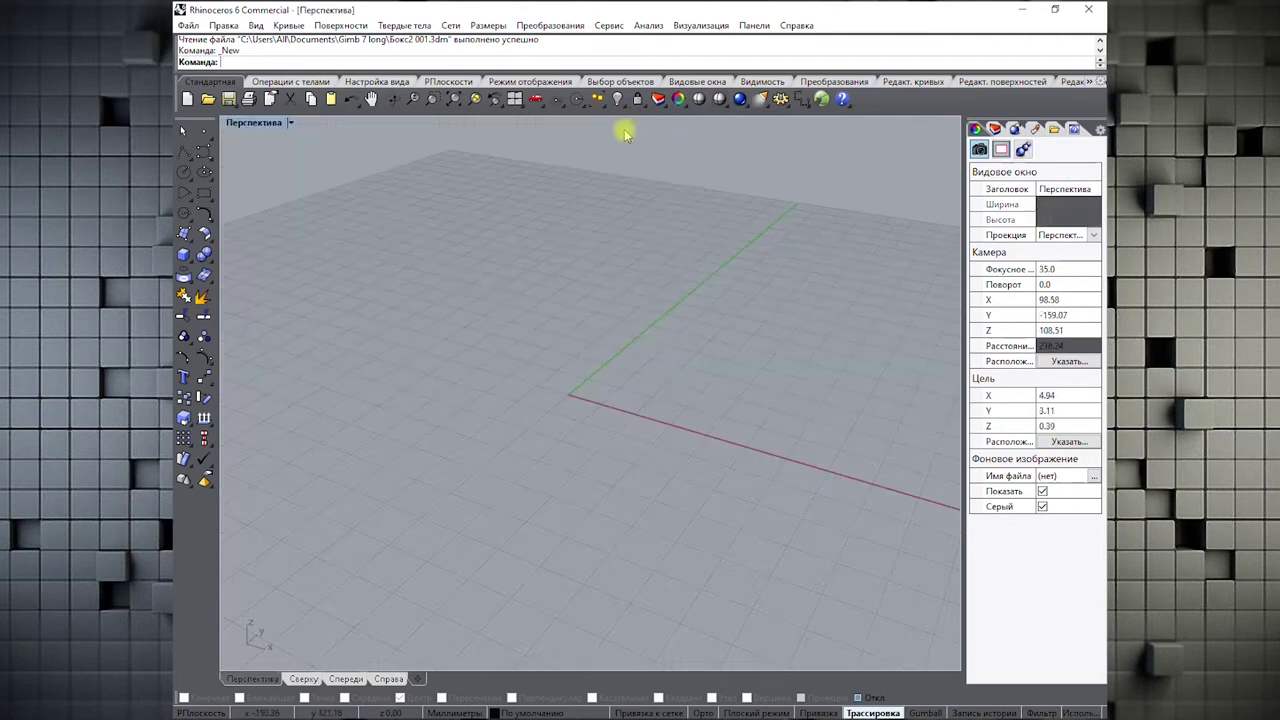
{"action": "double_click", "coordinate": [252, 123]}
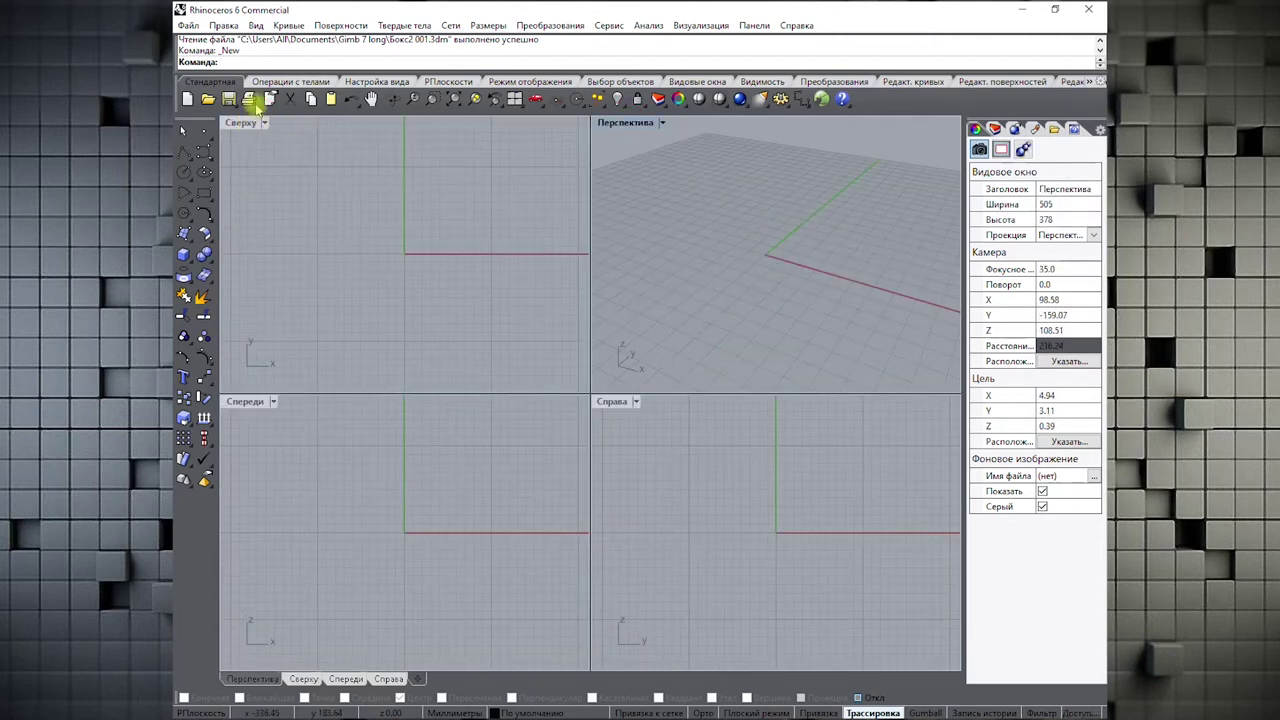
- Open the recent file Бокс2 001.3dm and show the model in the four-viewport layout
{"action": "left_click", "coordinate": [187, 25]}
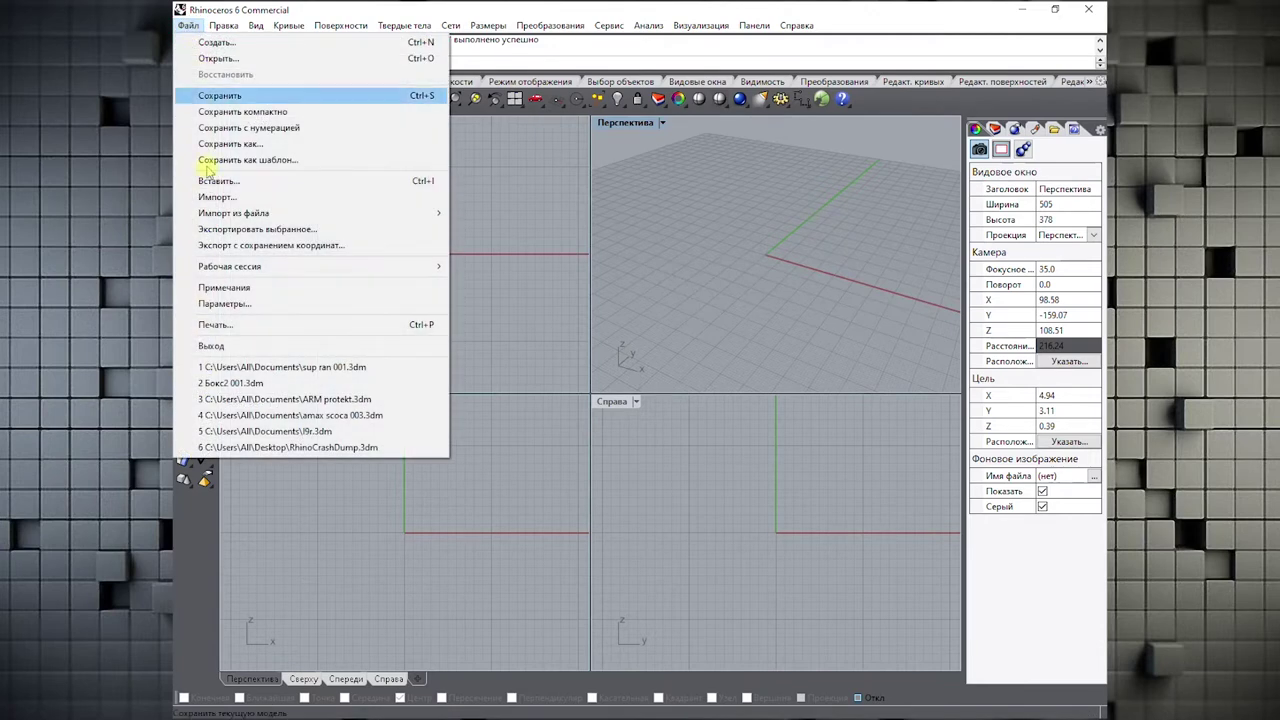
{"action": "left_click", "coordinate": [285, 367]}
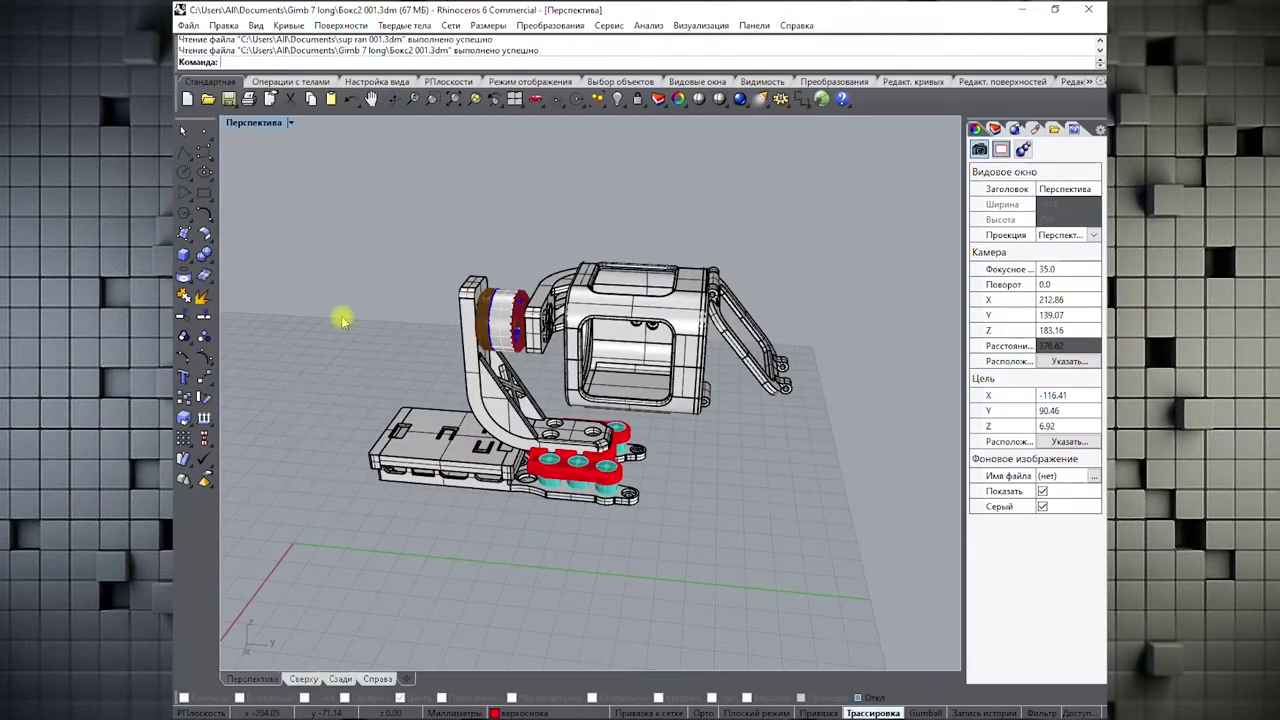
{"action": "right_click_drag", "start_coordinate": [423, 475], "coordinate": [423, 434]}
{"action": "double_click", "coordinate": [255, 122]}
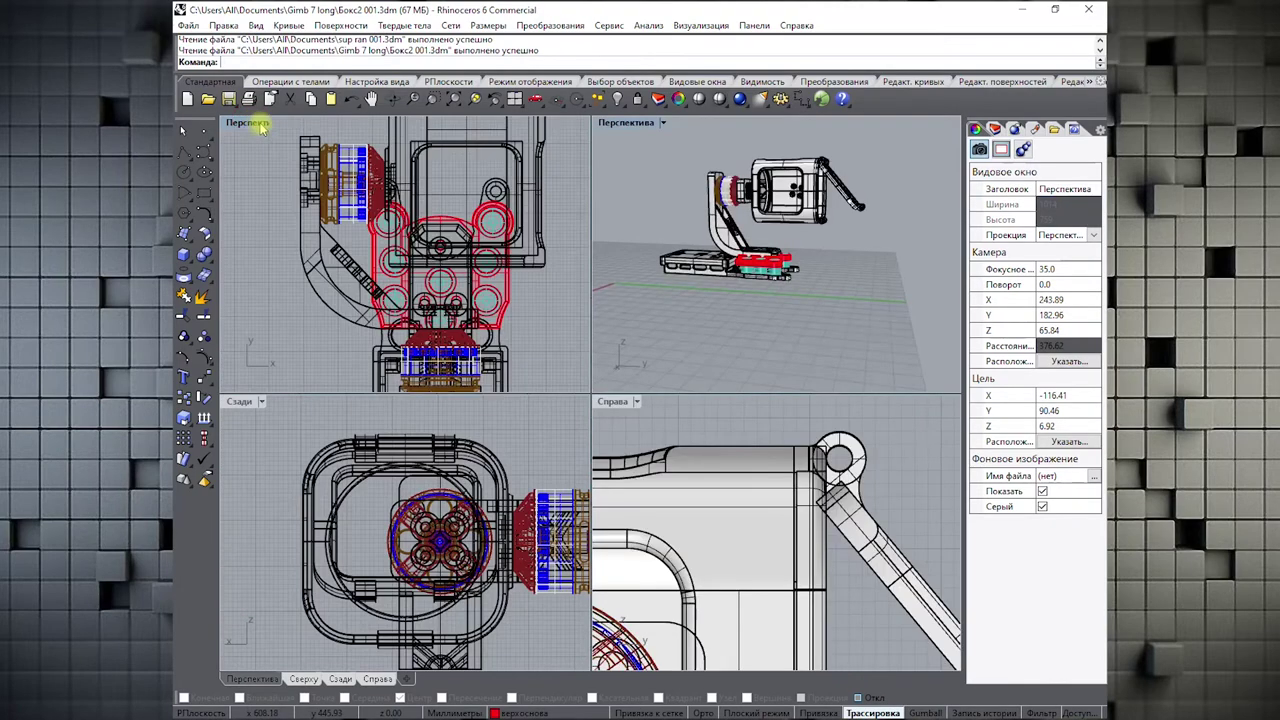
{"action": "right_click_drag", "start_coordinate": [714, 177], "coordinate": [722, 136]}
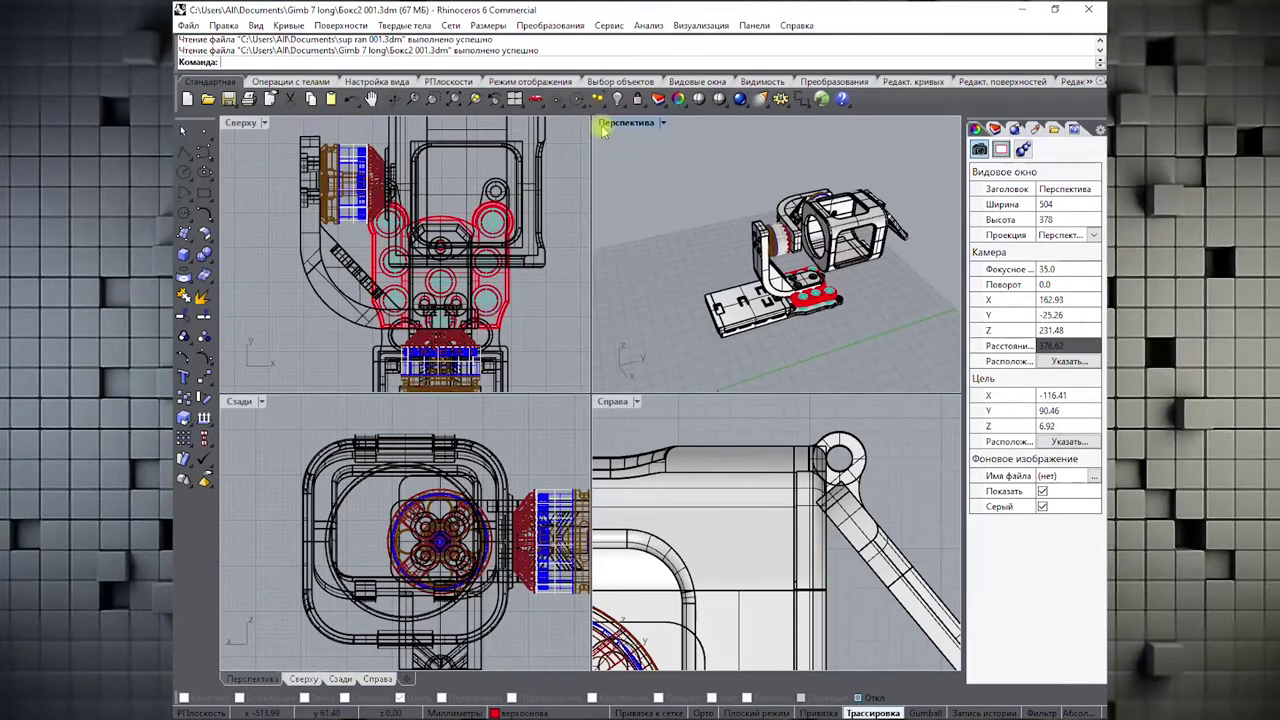
- Maximize the Top (Сверху) viewport and set its display mode to Shaded (Тонирование)
{"action": "left_click", "coordinate": [241, 138]}
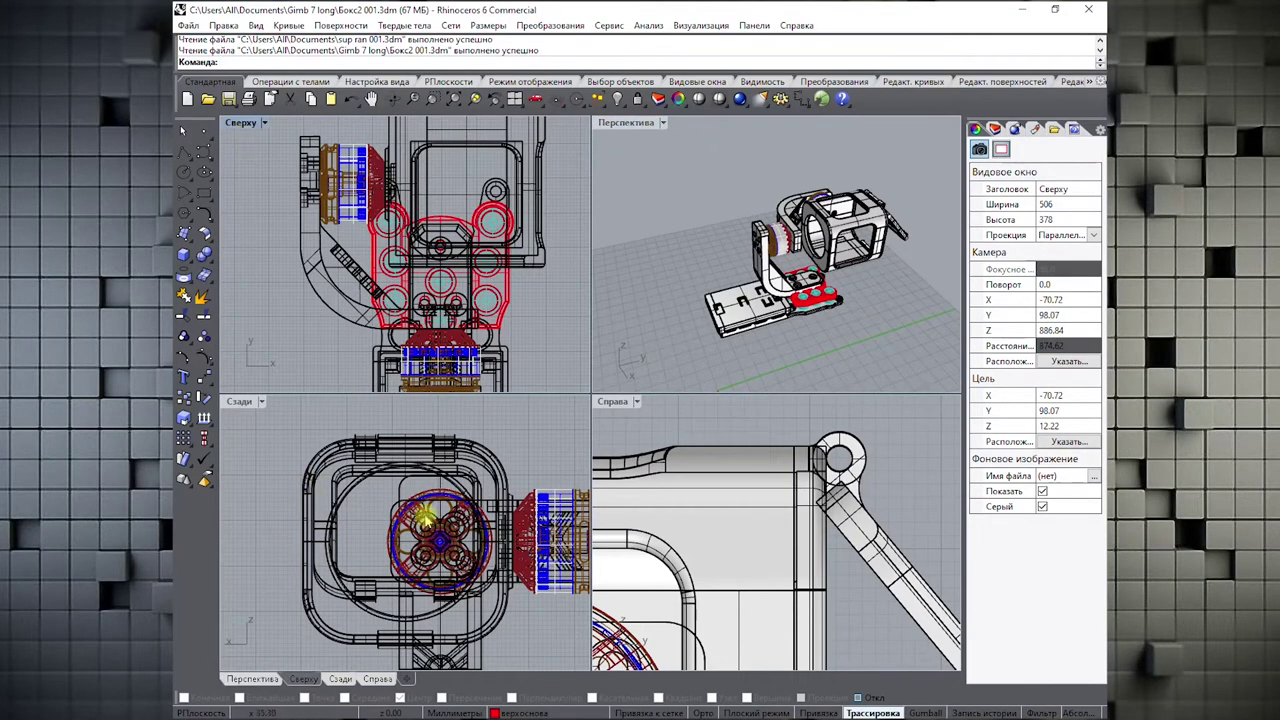
{"action": "double_click", "coordinate": [240, 123]}
{"action": "scroll", "coordinate": [386, 206], "scroll_direction": "down", "scroll_amount": 1}
{"action": "scroll", "coordinate": [386, 206], "scroll_direction": "down", "scroll_amount": 3}
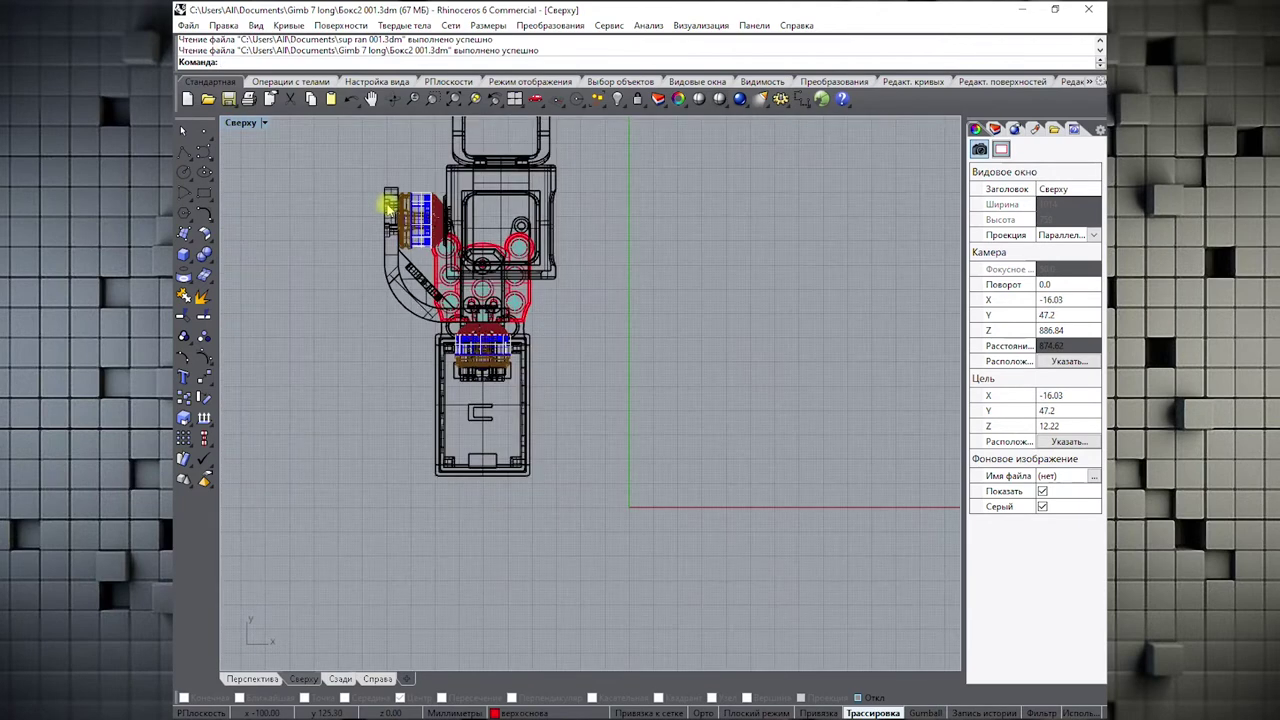
{"action": "left_click", "coordinate": [265, 123]}
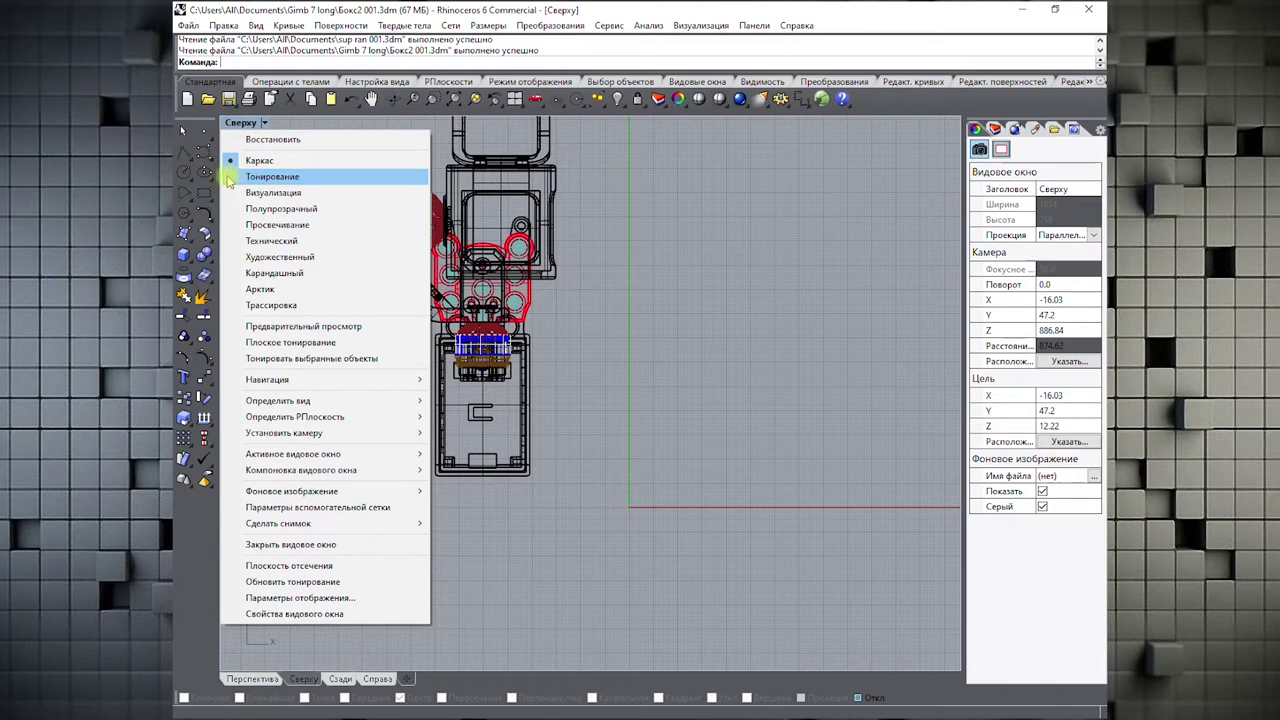
{"action": "left_click", "coordinate": [272, 176]}
{"action": "right_click_drag", "start_coordinate": [329, 214], "coordinate": [365, 243]}
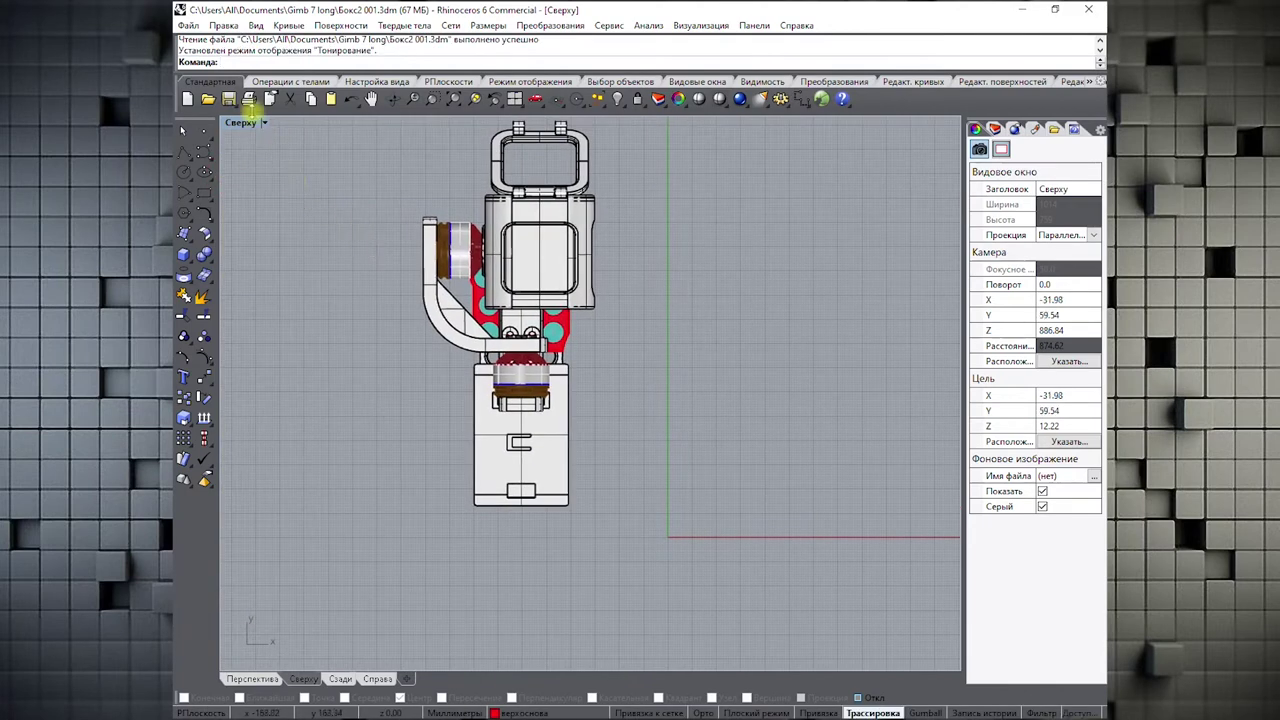
- Try the Rendered (Визуализация) and Ghosted (Полупрозрачный) display modes in the Top viewport, returning it to Shaded (Тонирование)
{"action": "left_click", "coordinate": [264, 122]}
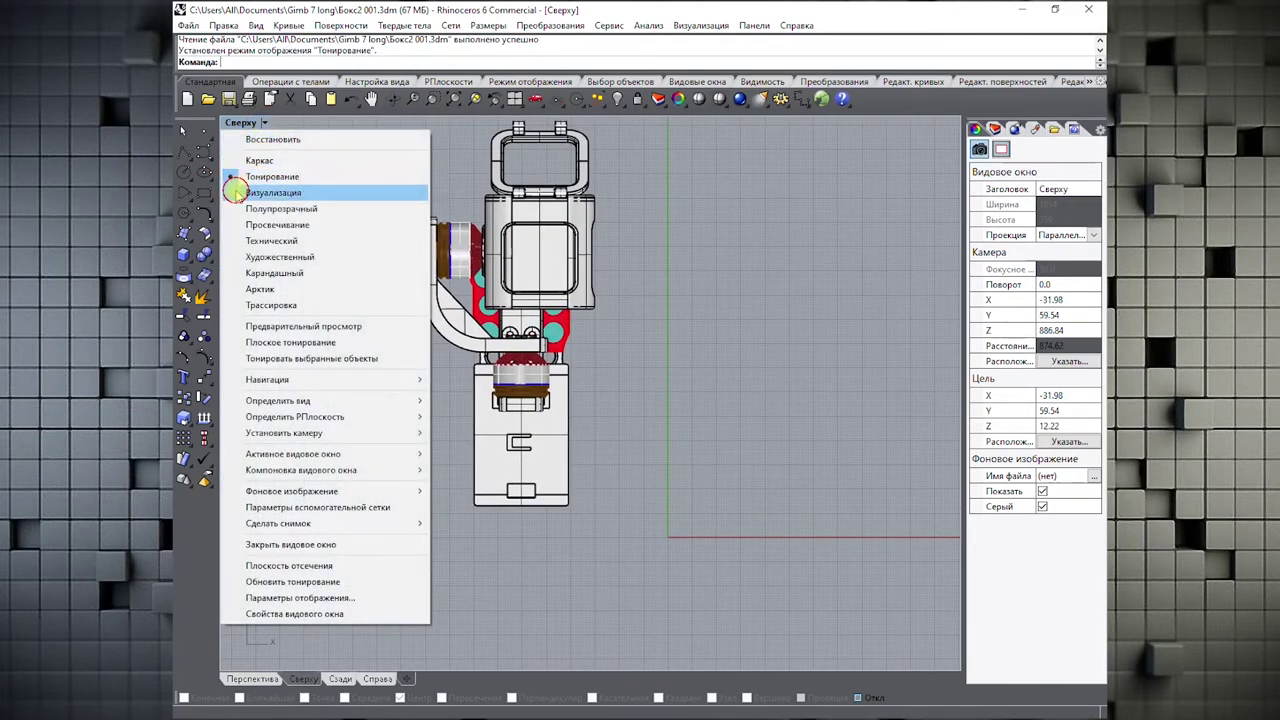
{"action": "left_click", "coordinate": [262, 192]}
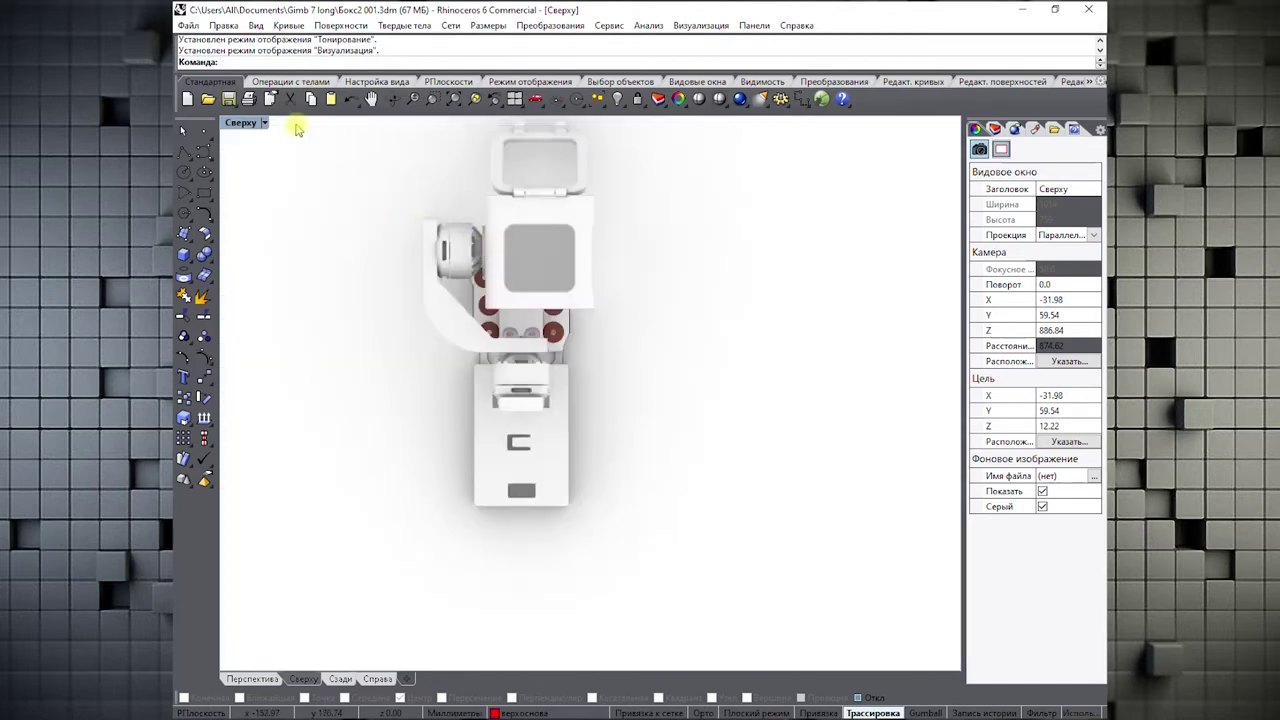
{"action": "left_click", "coordinate": [264, 123]}
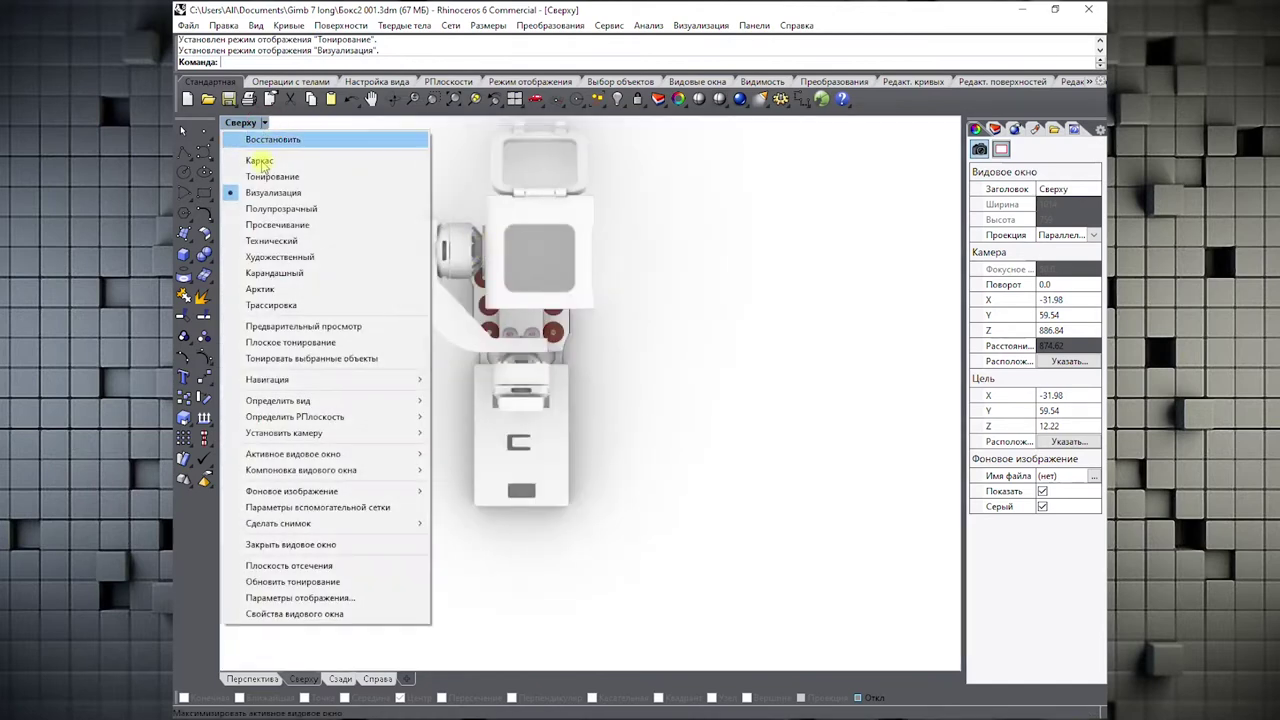
{"action": "left_click", "coordinate": [240, 208]}
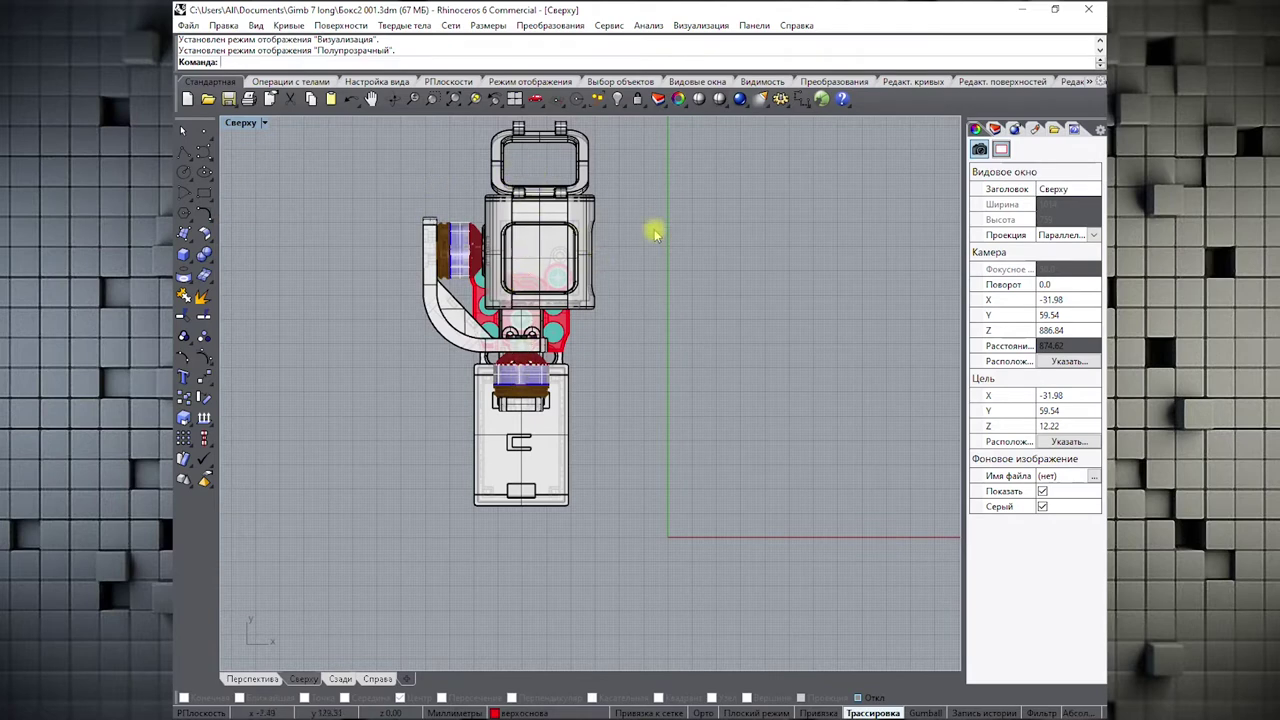
{"action": "left_click", "coordinate": [265, 123]}
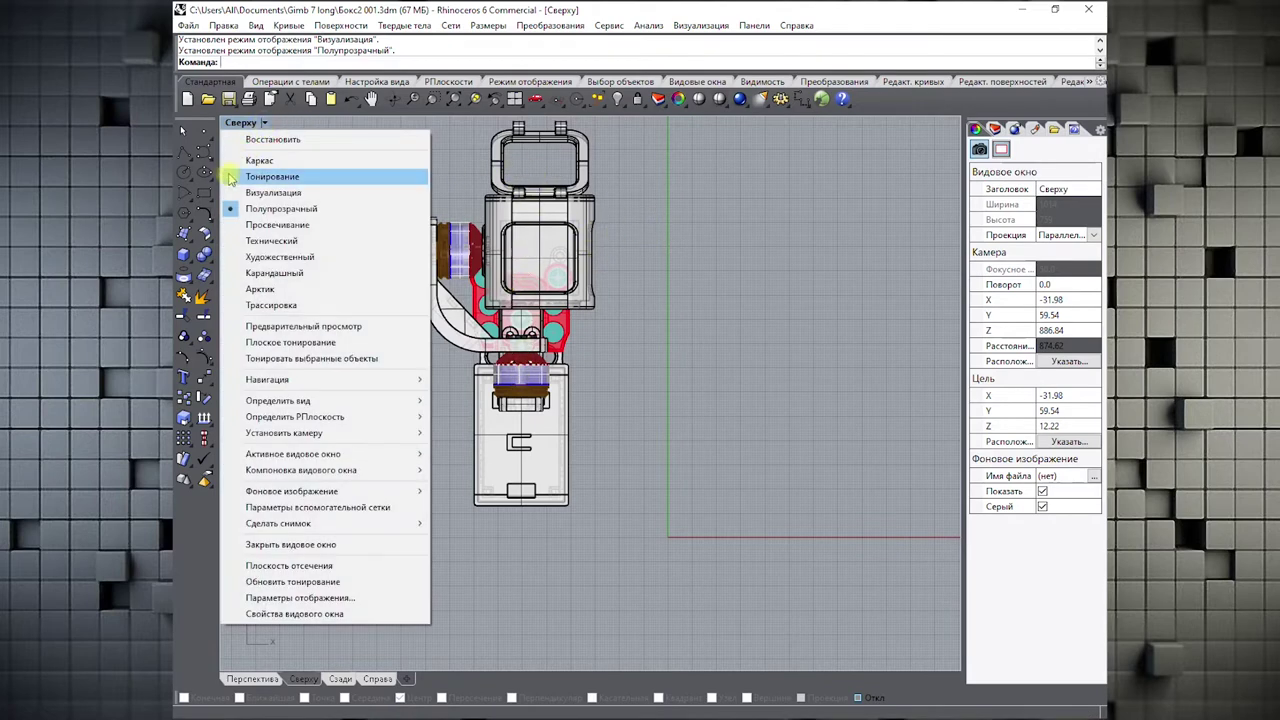
{"action": "left_click", "coordinate": [231, 176]}
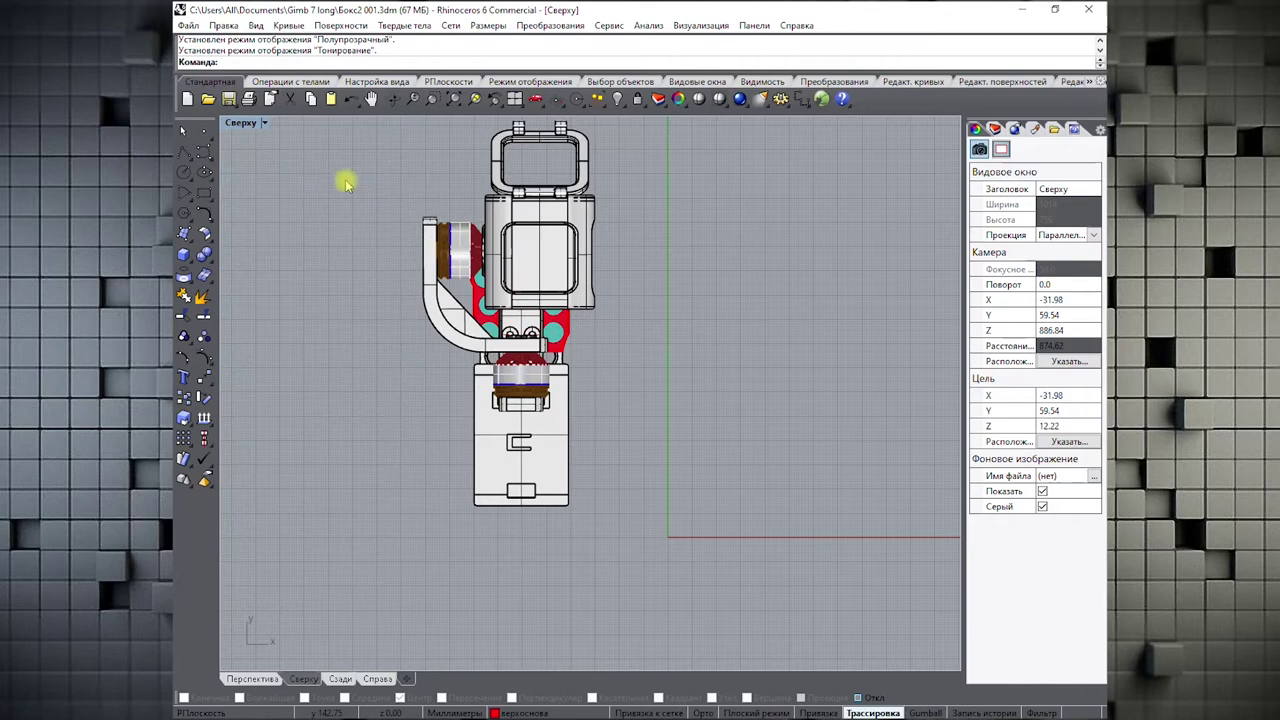
- Show the Top viewport in Wireframe (Каркас) mode and set it back to Shaded (Тонирование)
{"action": "left_click", "coordinate": [265, 123]}
{"action": "left_click", "coordinate": [262, 160]}
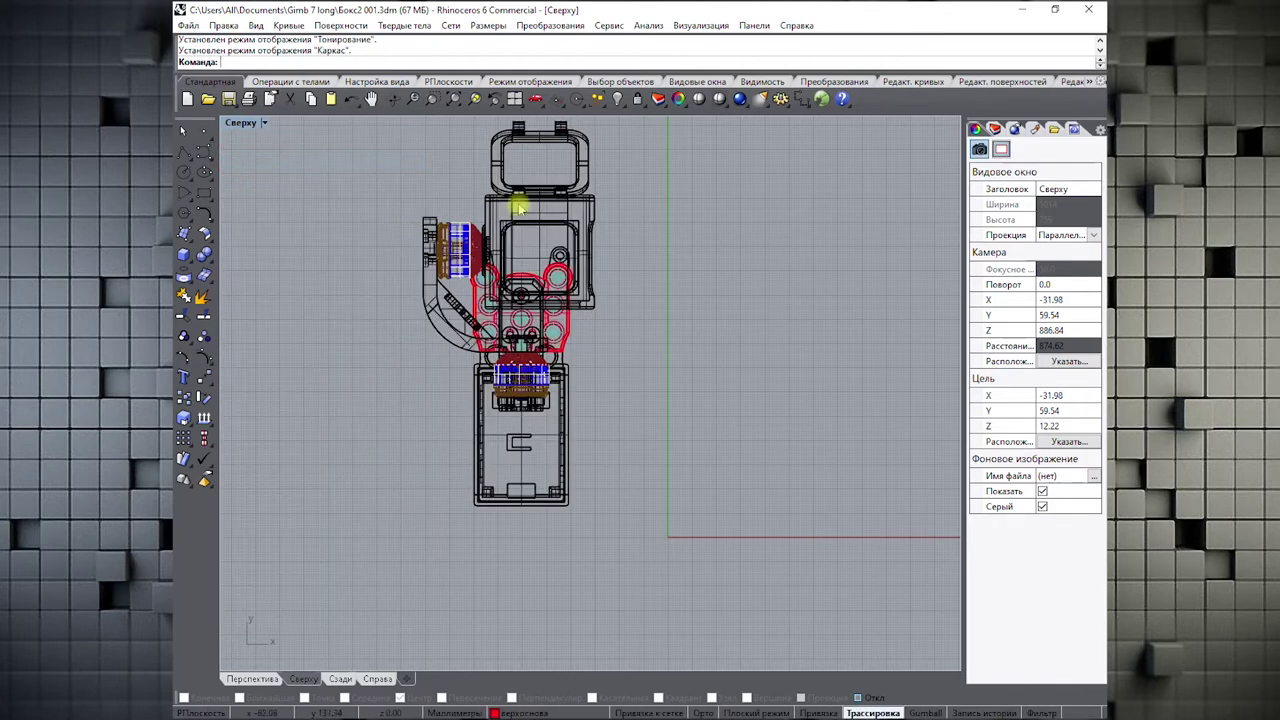
{"action": "left_click", "coordinate": [265, 123]}
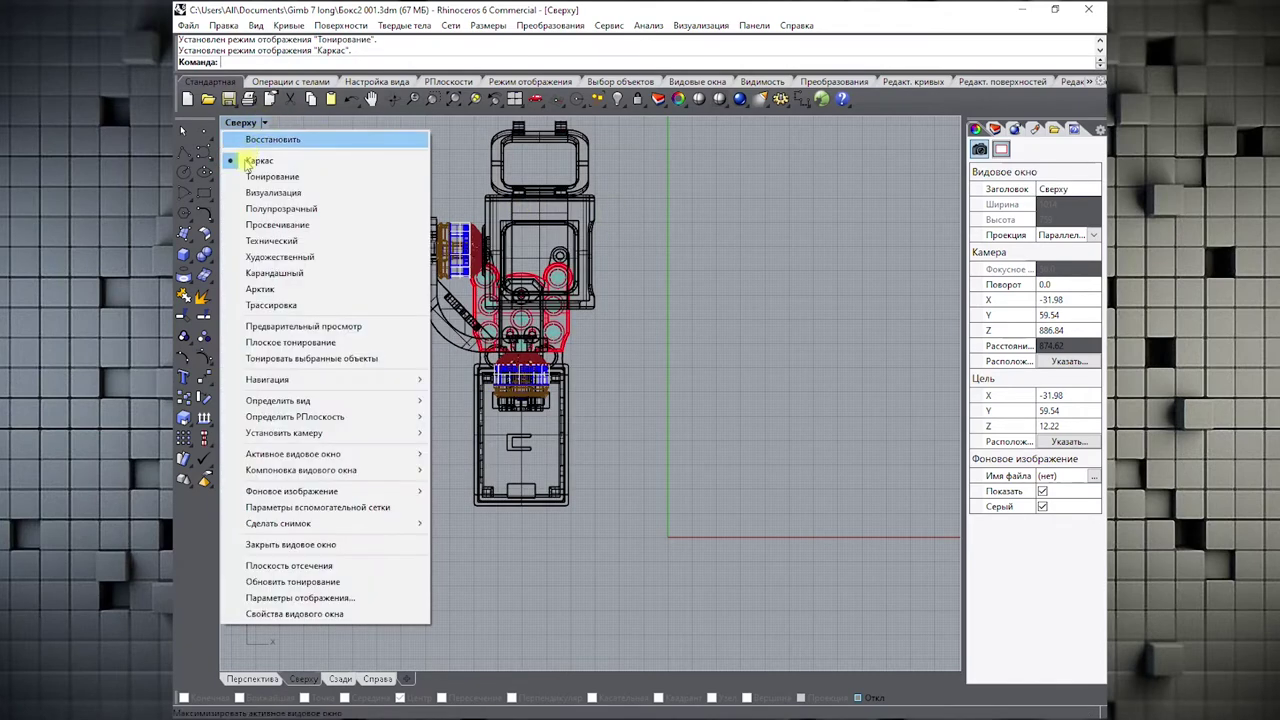
{"action": "left_click", "coordinate": [233, 176]}
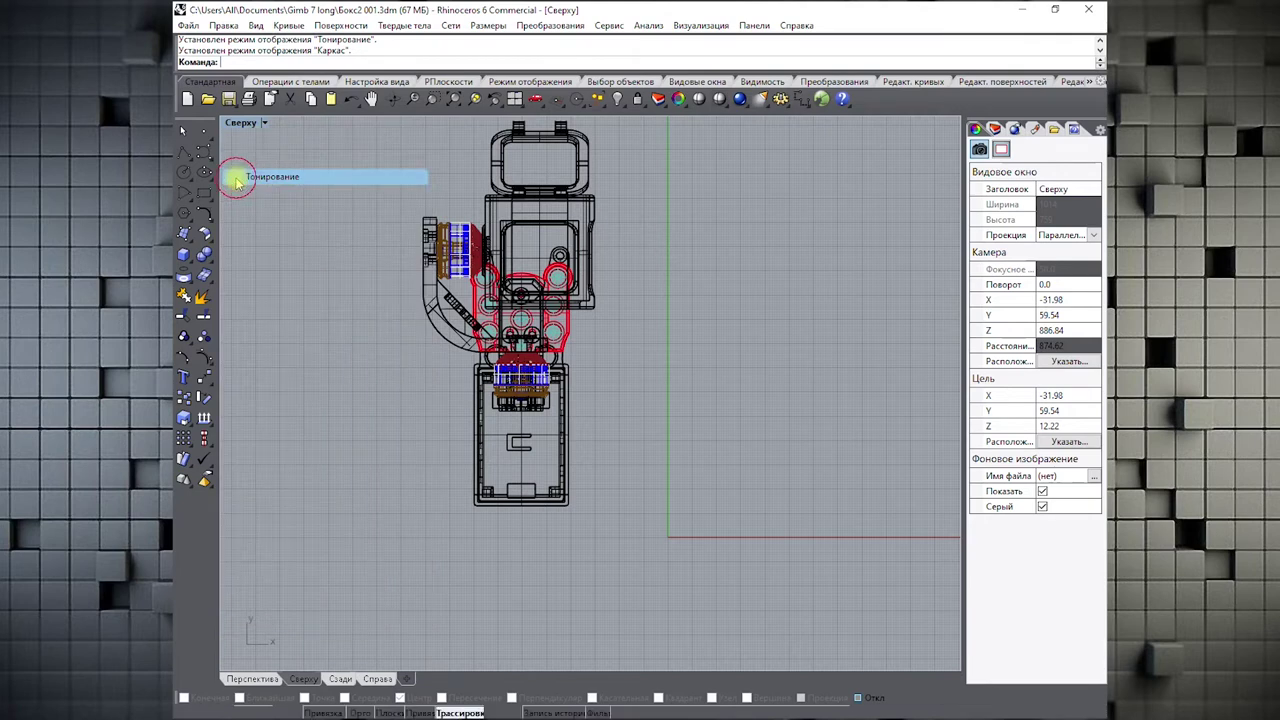
- Restore the four-viewport layout and orbit the model to a lower angle in the Perspective viewport
{"action": "double_click", "coordinate": [244, 127]}
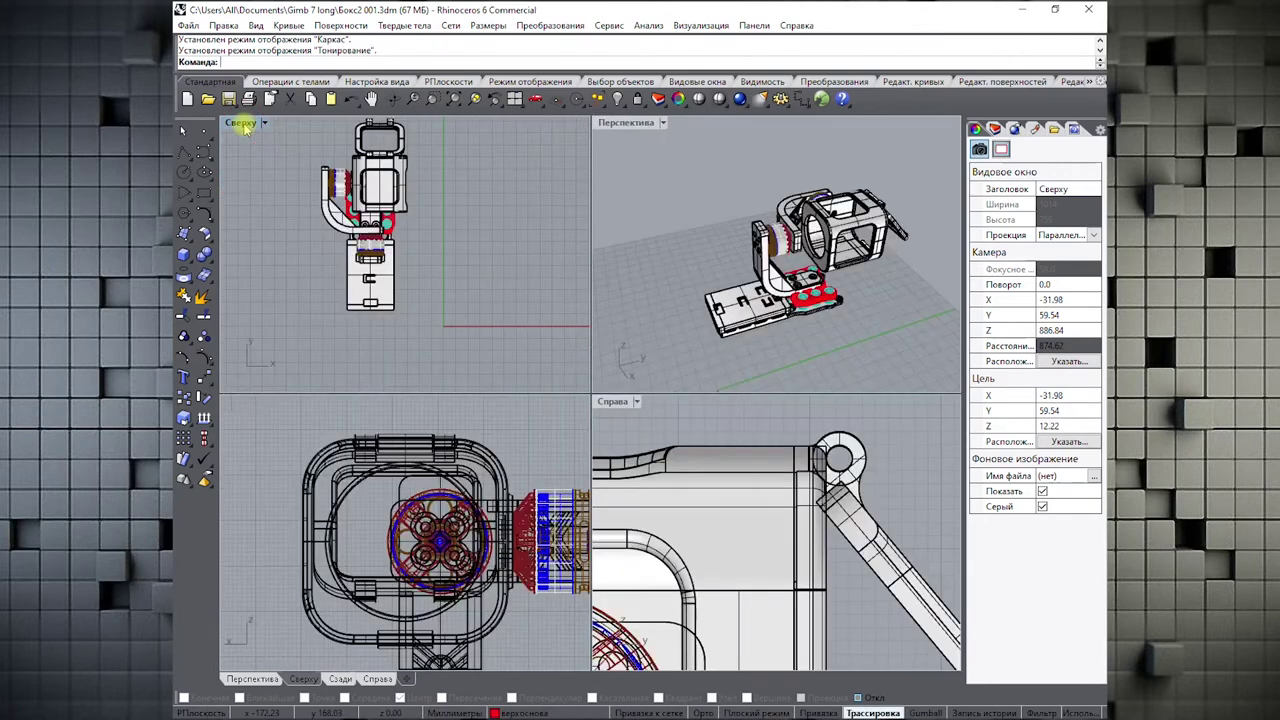
{"action": "left_click", "coordinate": [748, 258]}
{"action": "right_click_drag", "start_coordinate": [748, 258], "coordinate": [670, 193]}
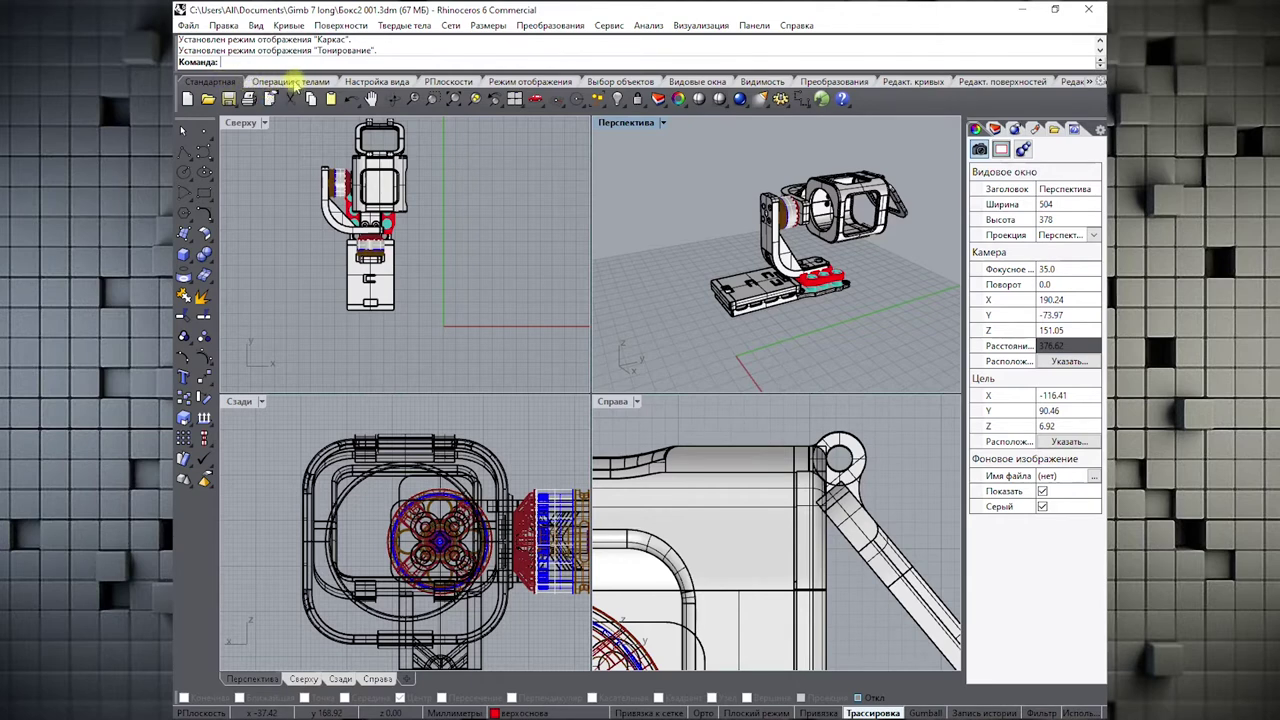
- Bring up the view setup (Настройка вида) tools and maximize the Top viewport with the whole model in view
{"action": "left_click", "coordinate": [293, 84]}
{"action": "left_click", "coordinate": [360, 82]}
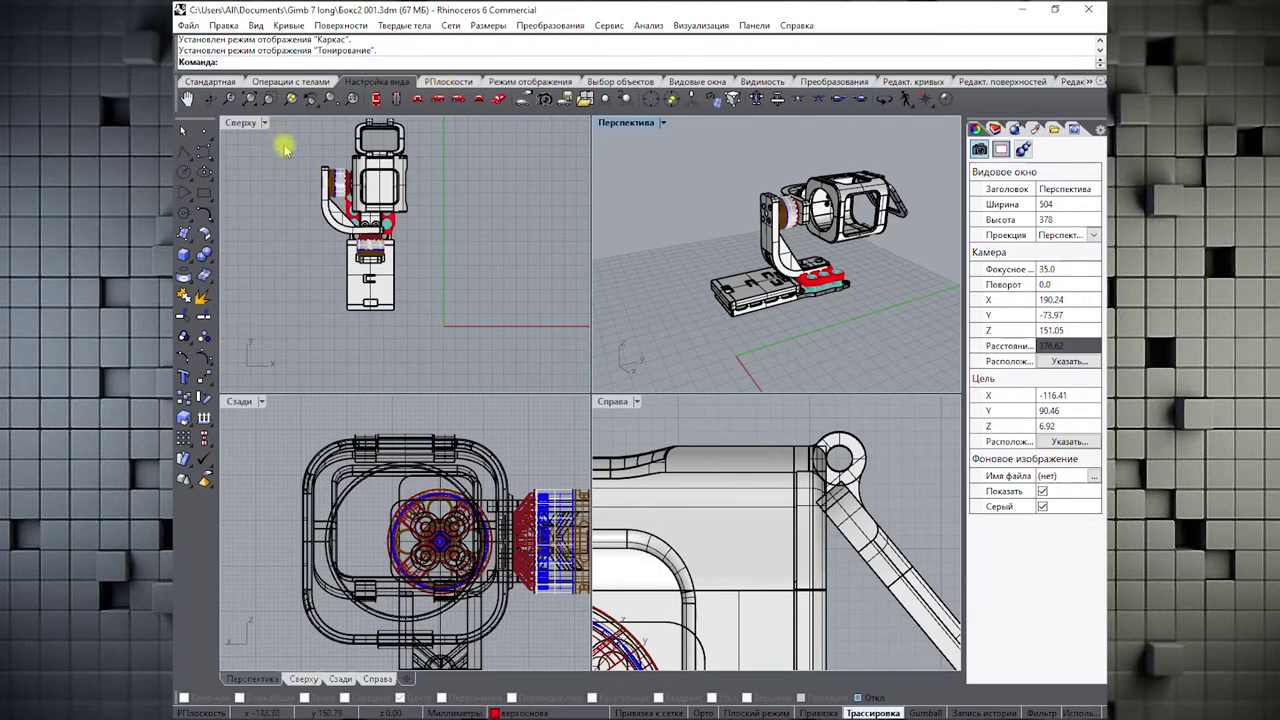
{"action": "left_click", "coordinate": [295, 200]}
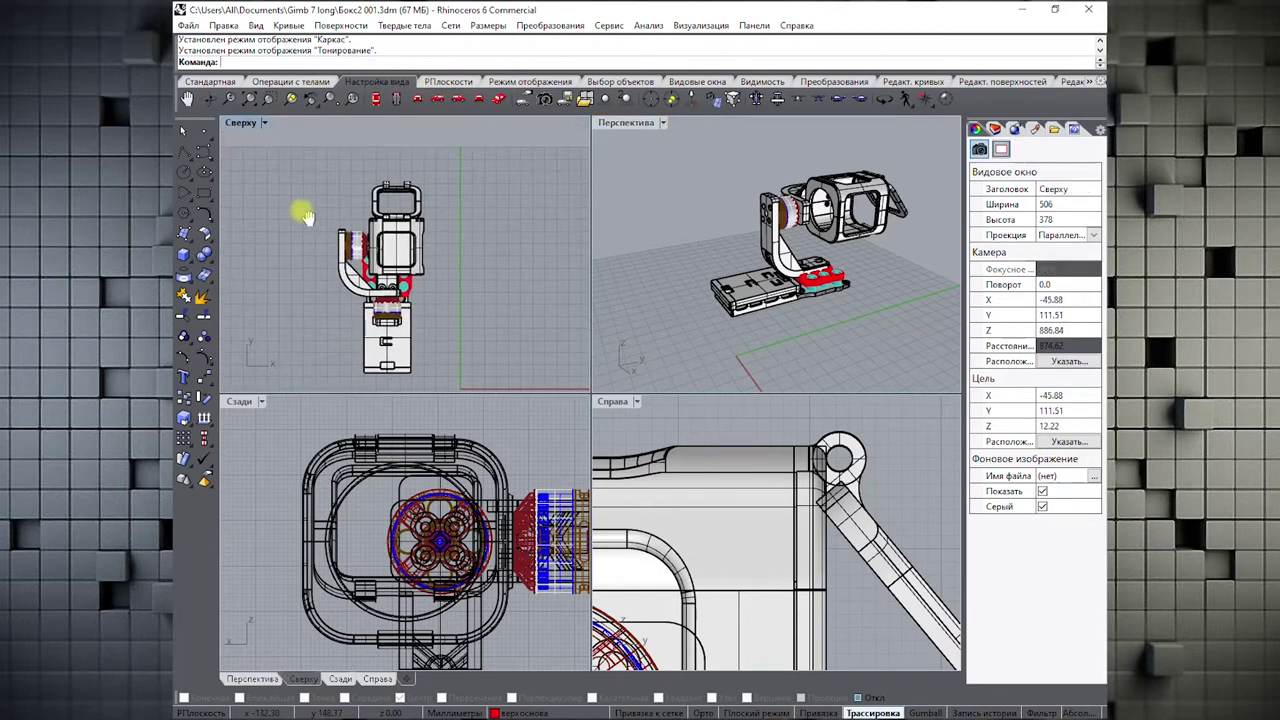
{"action": "double_click", "coordinate": [240, 123]}
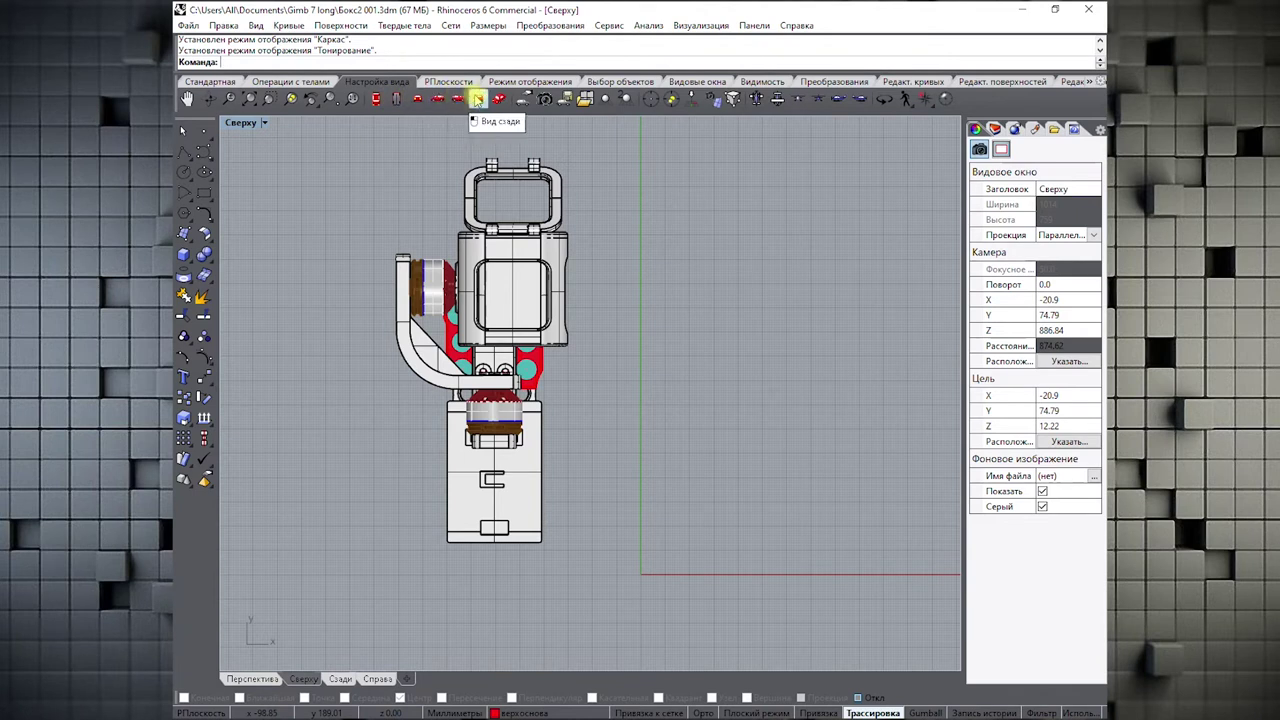
- Alternate the maximized viewport twice between the Bottom and Top views, and return to the four-viewport layout with the standard tools
{"action": "left_click", "coordinate": [397, 99]}
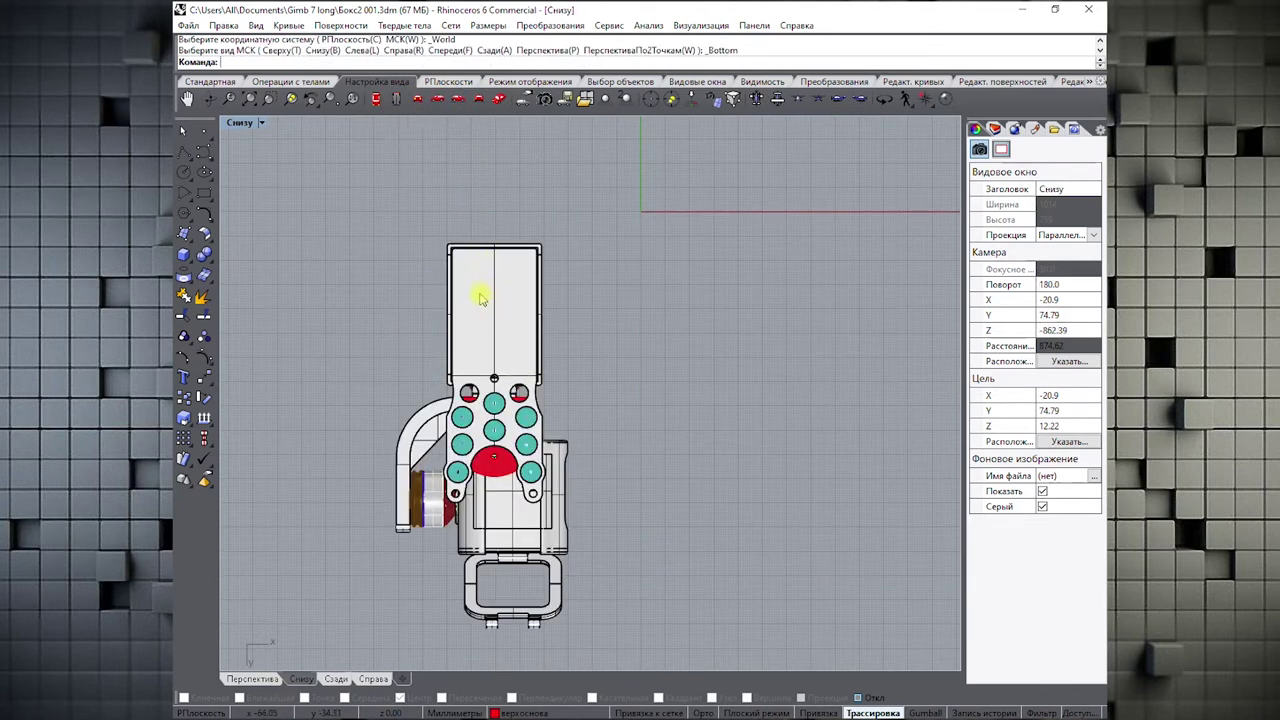
{"action": "left_click", "coordinate": [374, 100]}
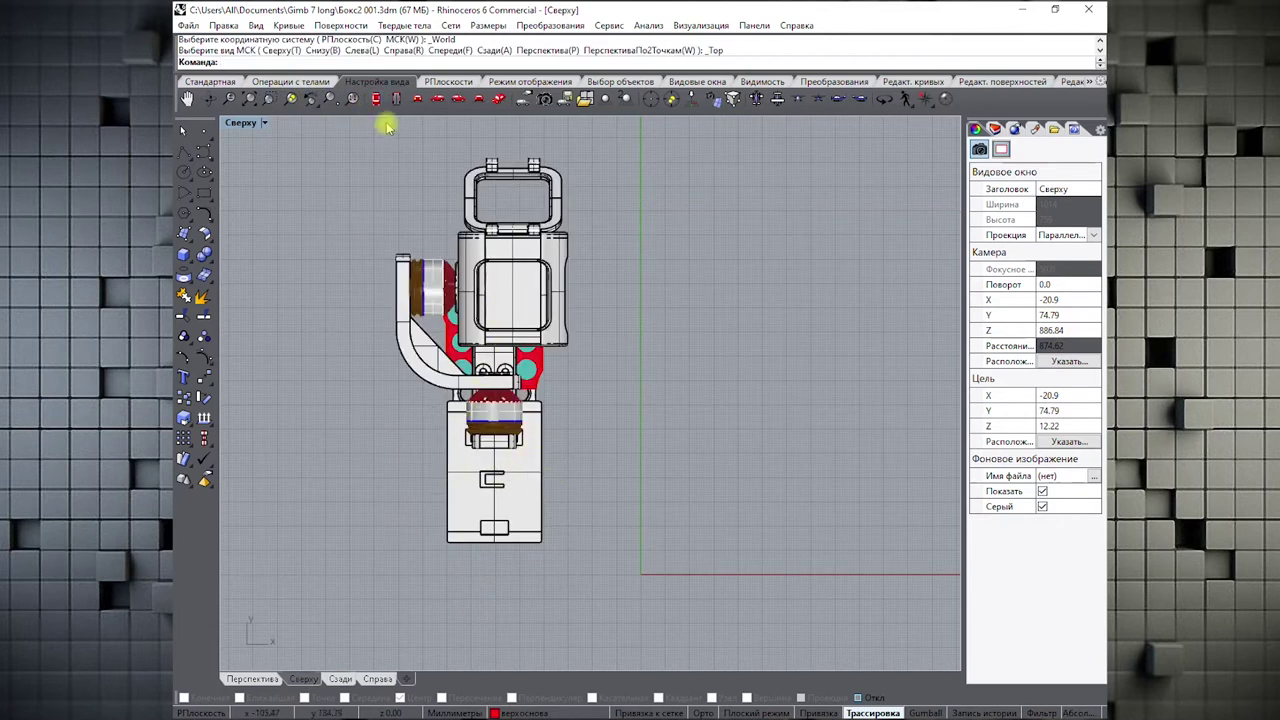
{"action": "left_click", "coordinate": [396, 99]}
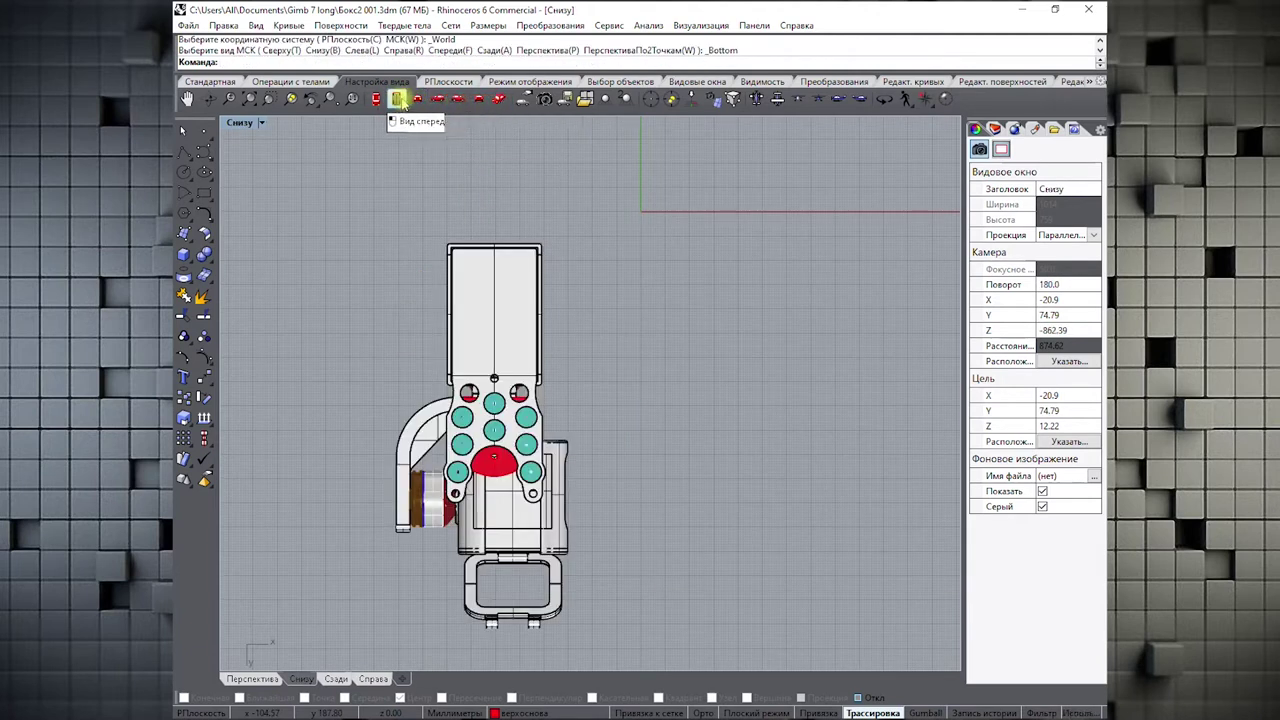
{"action": "left_click", "coordinate": [377, 99]}
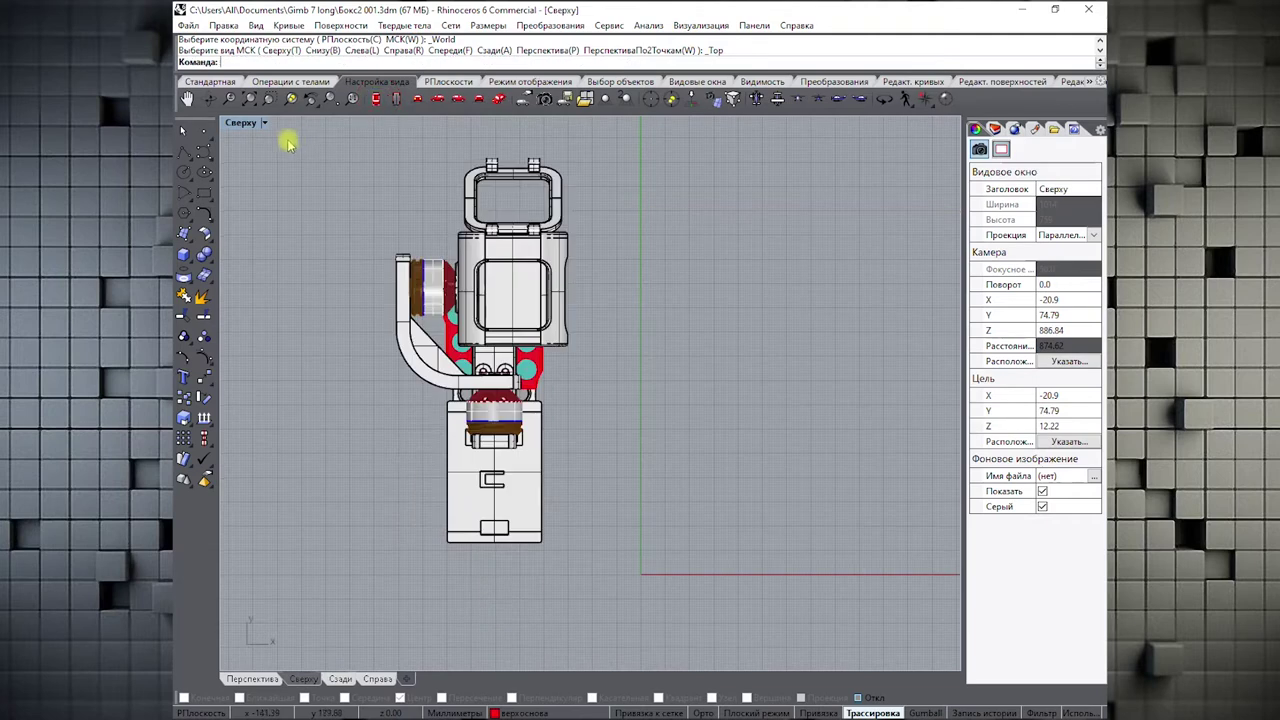
{"action": "double_click", "coordinate": [241, 123]}
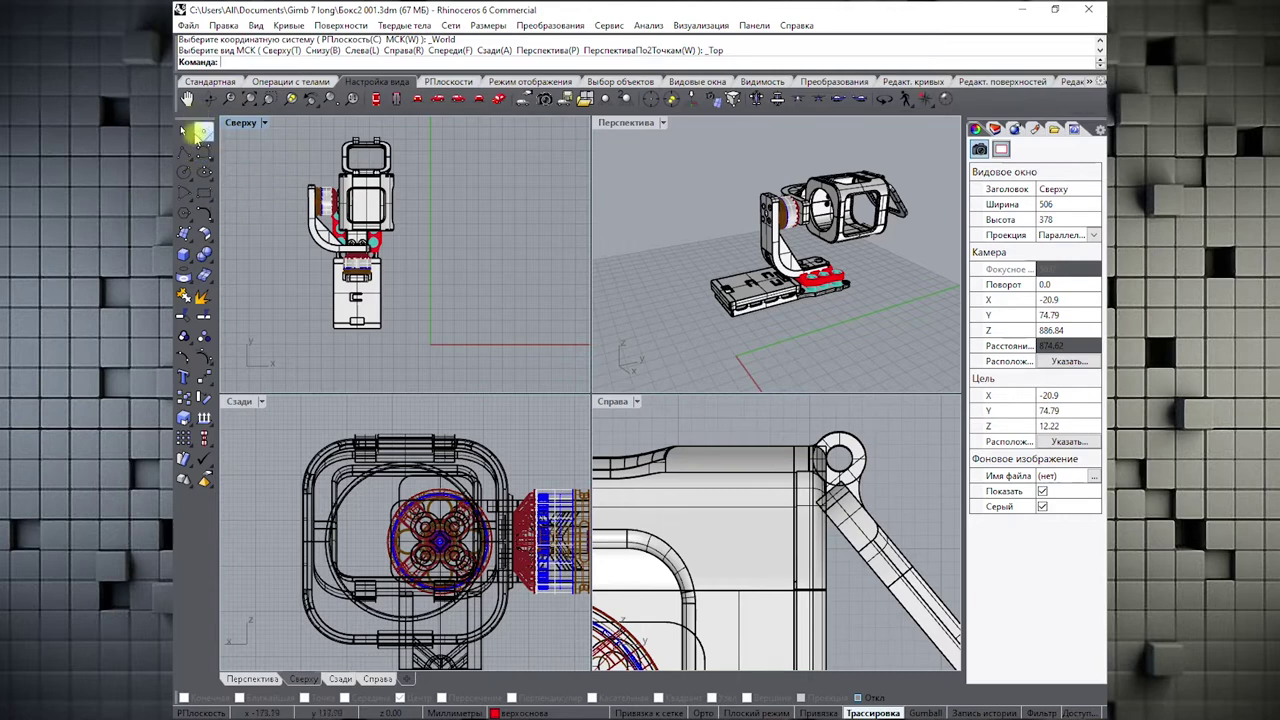
{"action": "left_click", "coordinate": [201, 84]}
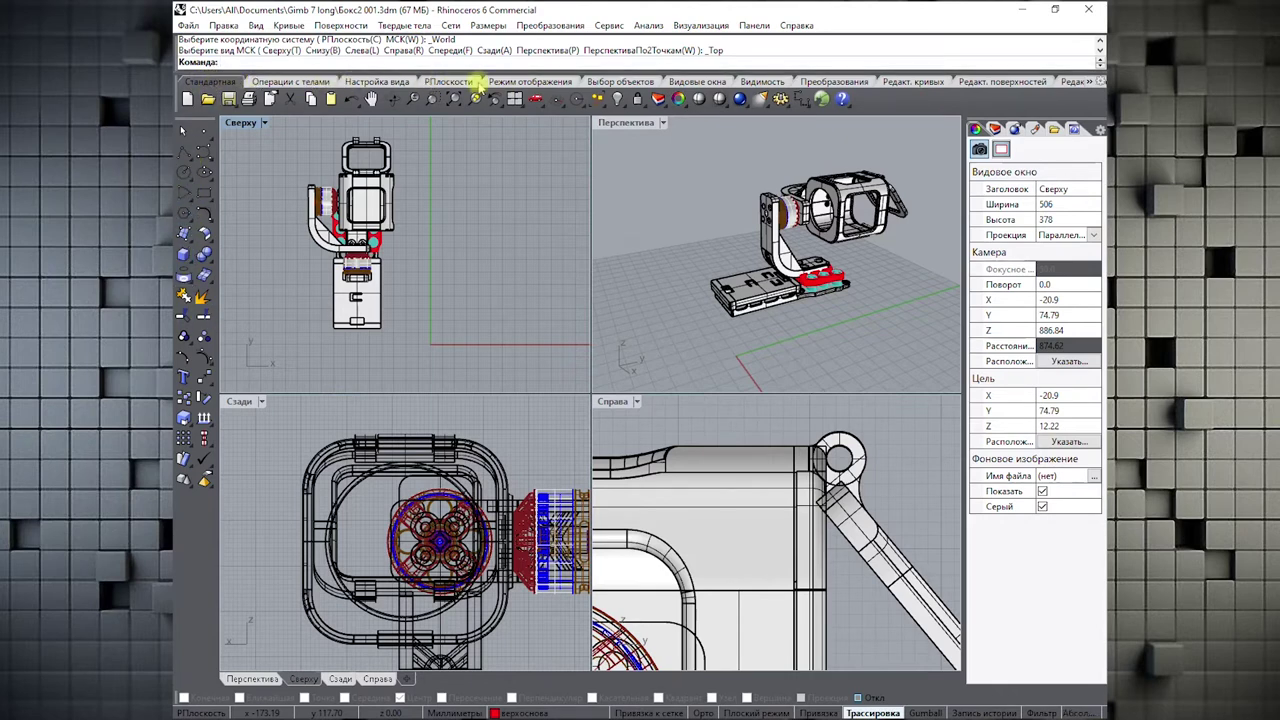
- Draw a circle 4.4 mm in diameter in the empty area beside the gimbal, using the maximized Top viewport
{"action": "left_click", "coordinate": [289, 82]}
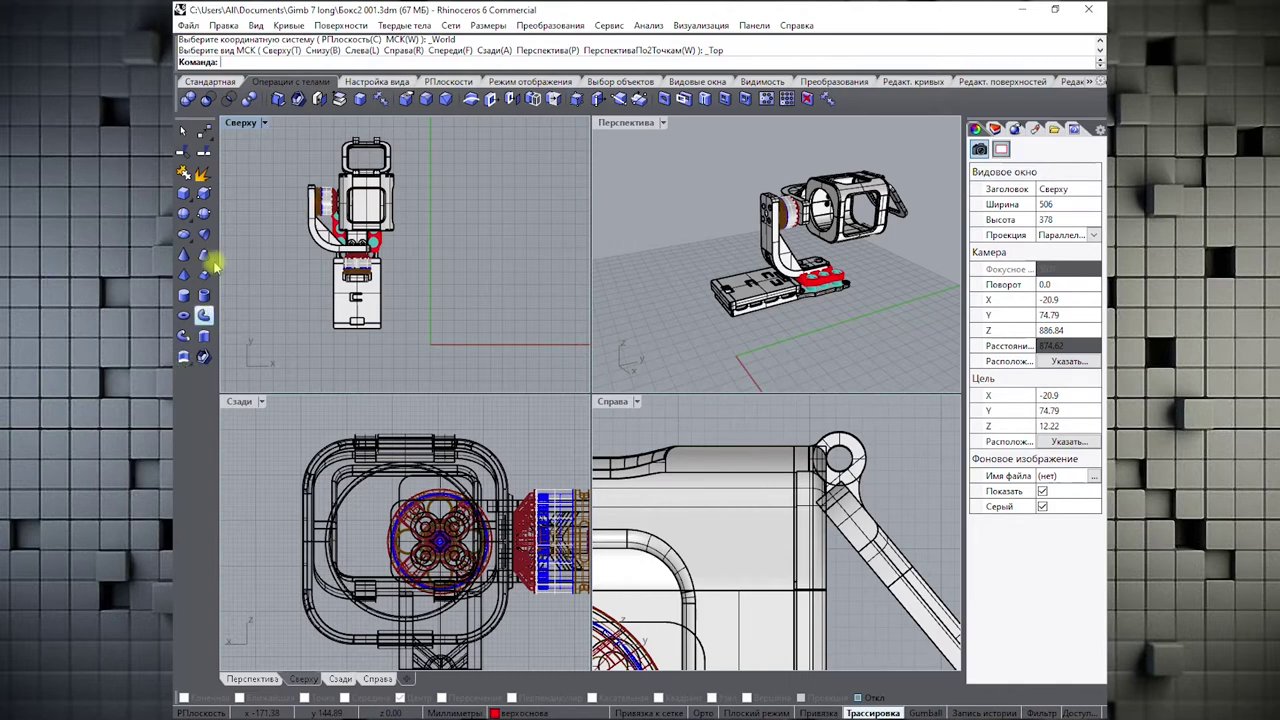
{"action": "left_click", "coordinate": [207, 82]}
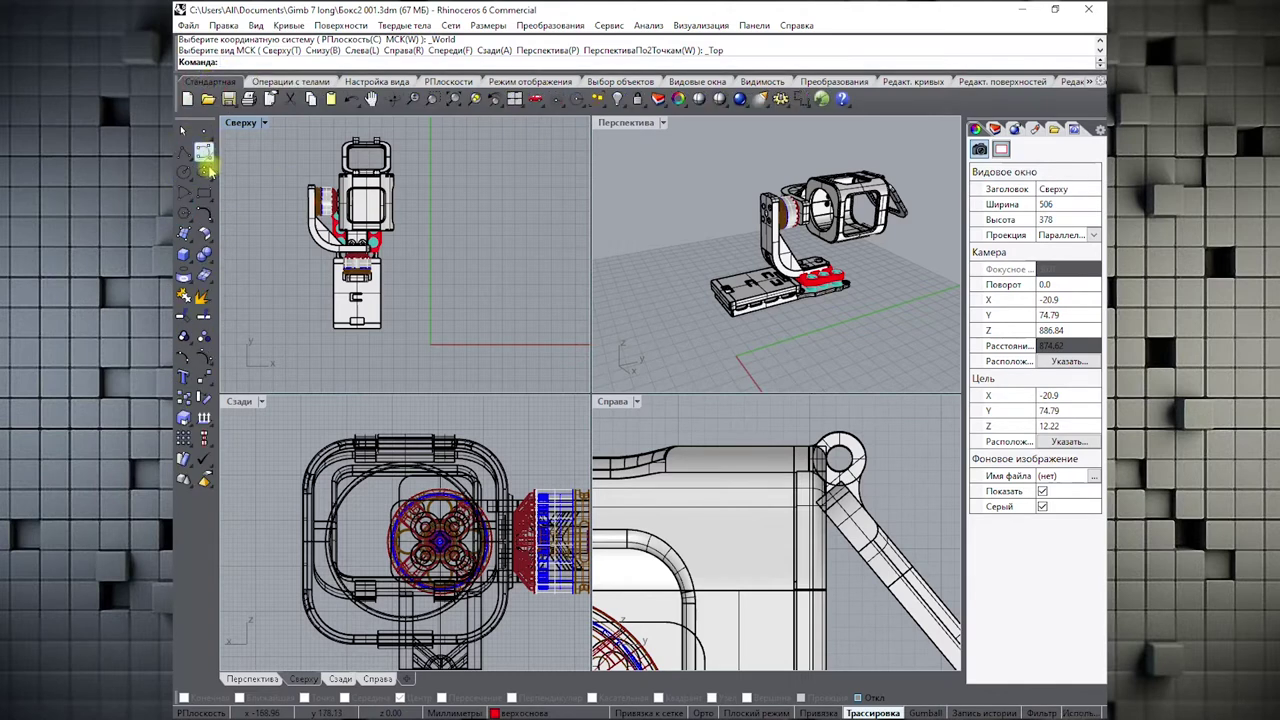
{"action": "double_click", "coordinate": [240, 123]}
{"action": "right_click_drag", "start_coordinate": [314, 306], "coordinate": [337, 217]}
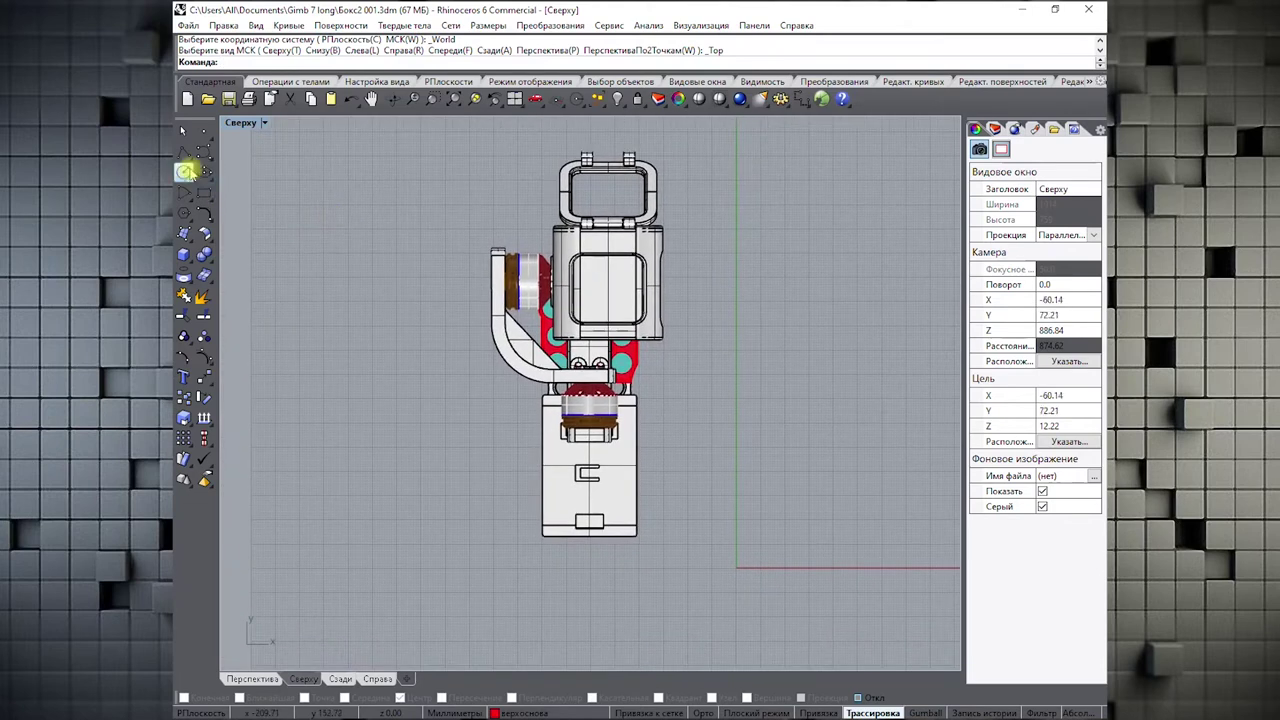
{"action": "left_click", "coordinate": [186, 174]}
{"action": "left_click", "coordinate": [353, 259]}
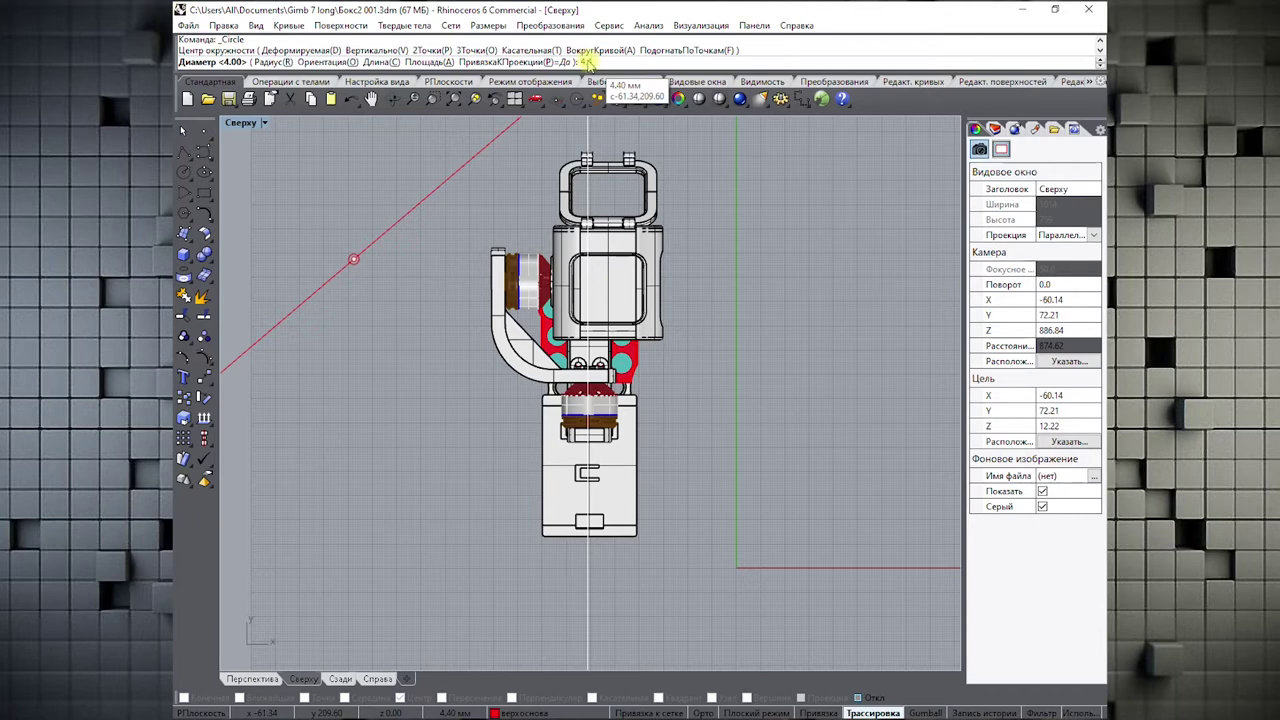
{"action": "key", "text": "Return"}
{"action": "scroll", "coordinate": [315, 262], "scroll_direction": "up", "scroll_amount": 5}
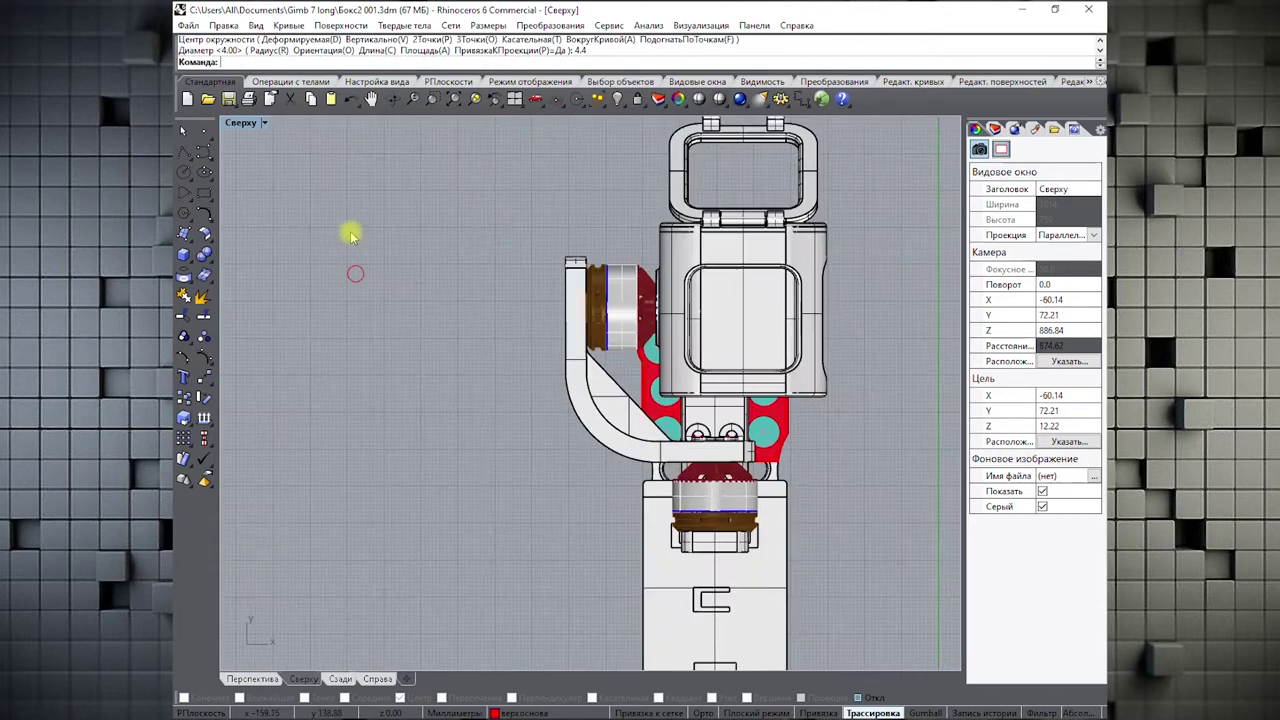
{"action": "right_click_drag", "start_coordinate": [328, 282], "coordinate": [394, 246]}
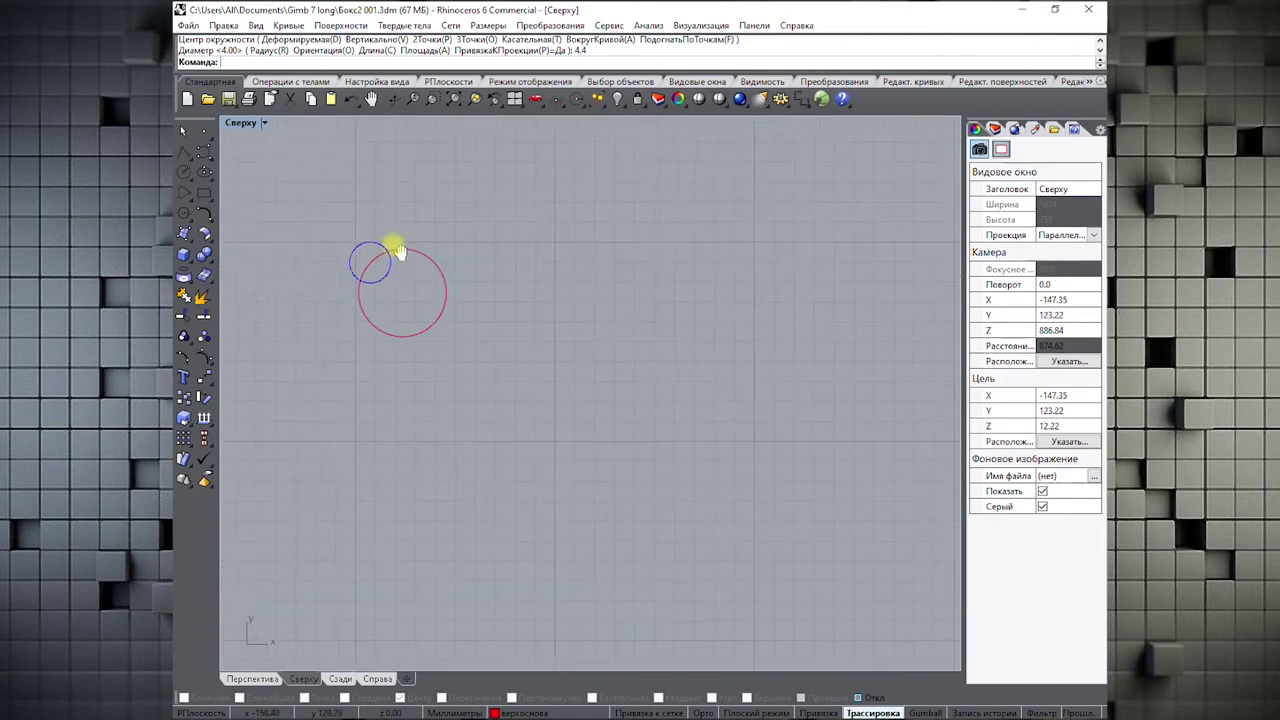
- Select the circle, show the solid tools (Операции с телами), and bring the circle into view in the Perspective viewport of the four-viewport layout
{"action": "left_click", "coordinate": [398, 257]}
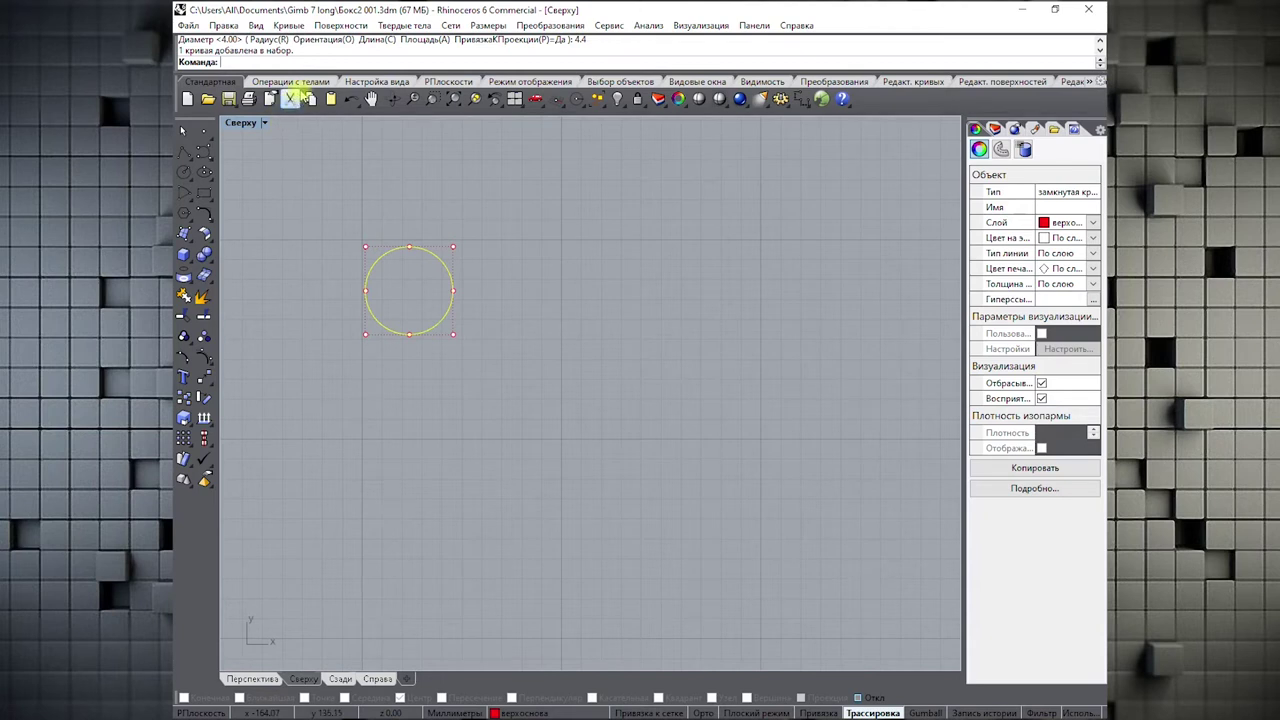
{"action": "left_click", "coordinate": [291, 81]}
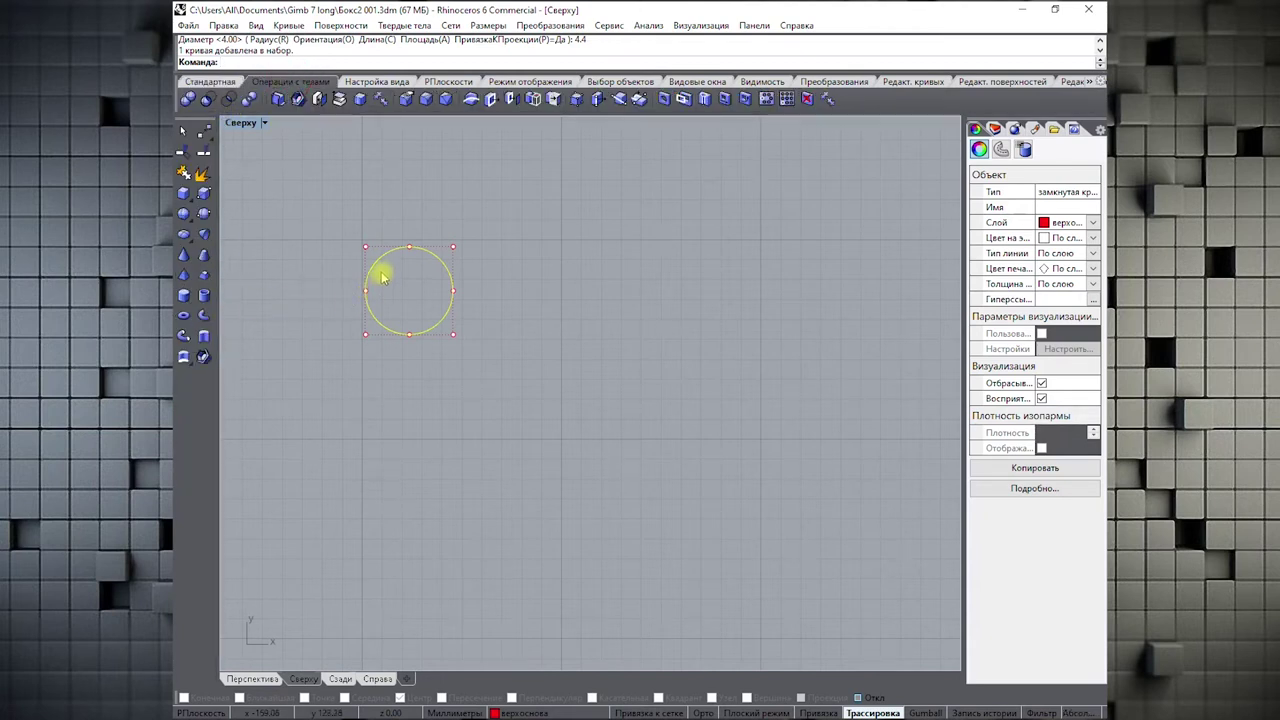
{"action": "double_click", "coordinate": [241, 125]}
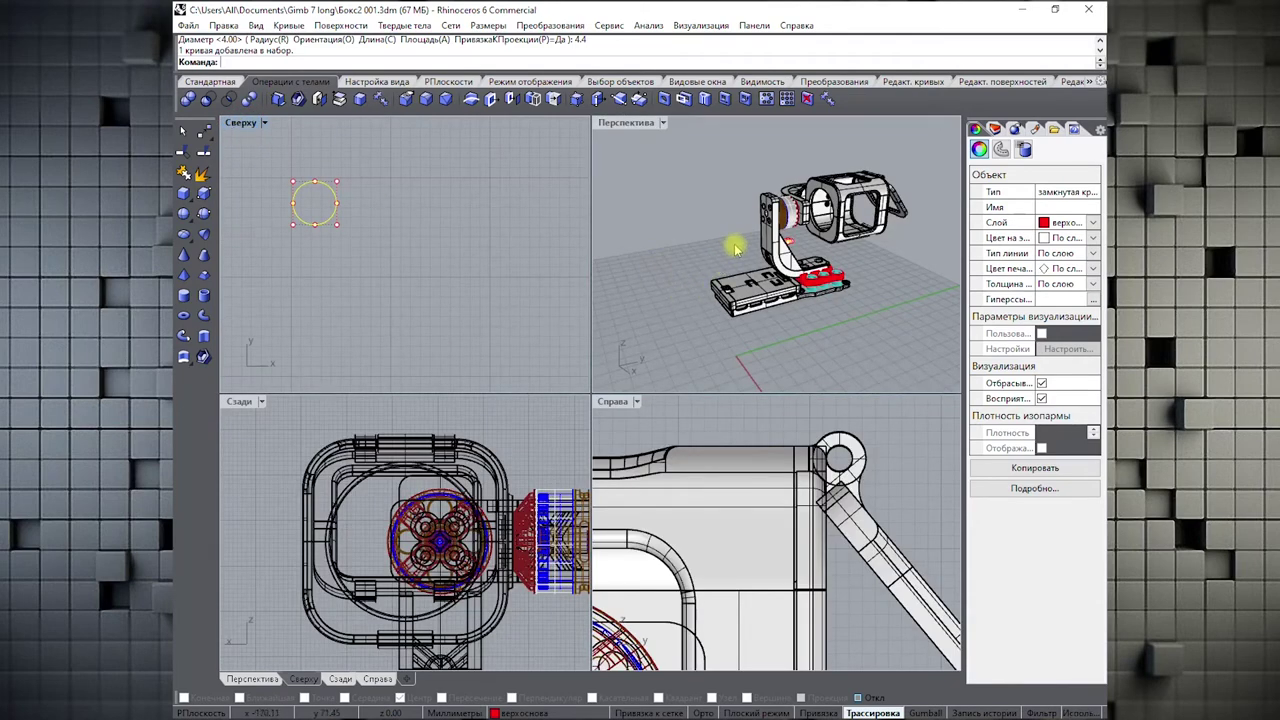
{"action": "right_click_drag", "start_coordinate": [735, 248], "coordinate": [757, 220]}
{"action": "scroll", "coordinate": [737, 228], "scroll_direction": "up", "scroll_amount": 3}
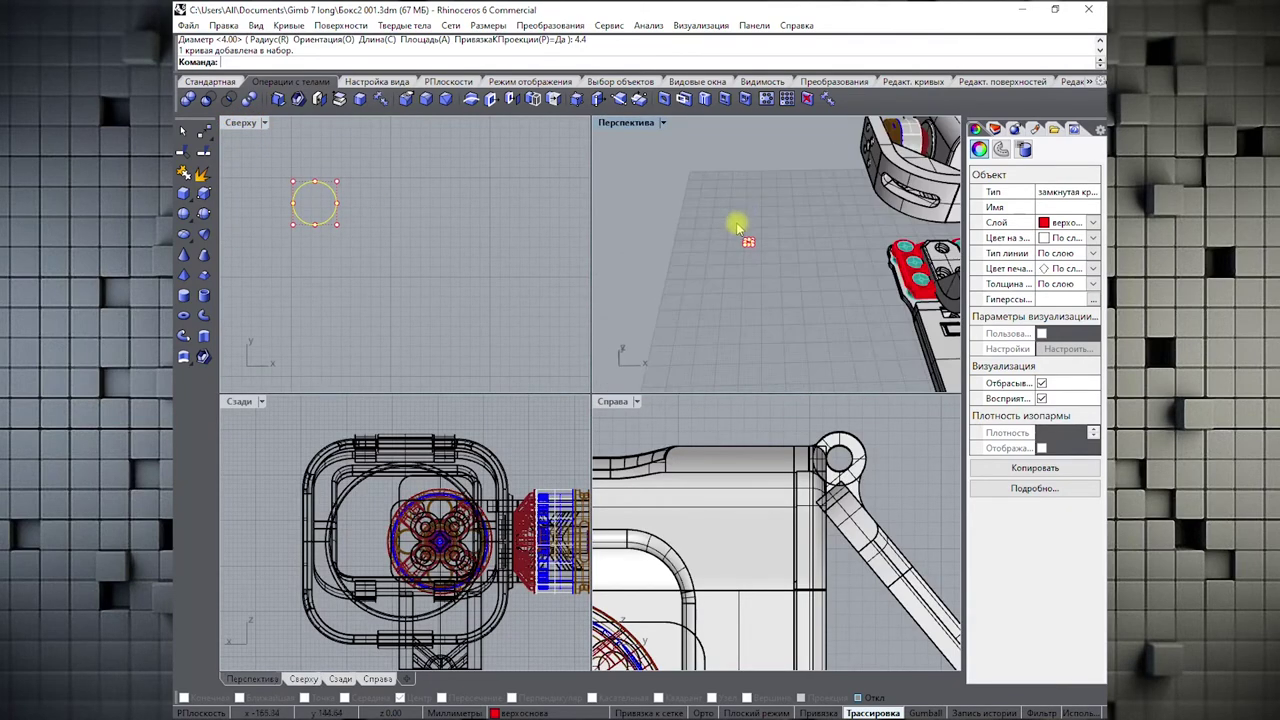
{"action": "scroll", "coordinate": [745, 232], "scroll_direction": "down", "scroll_amount": 4}
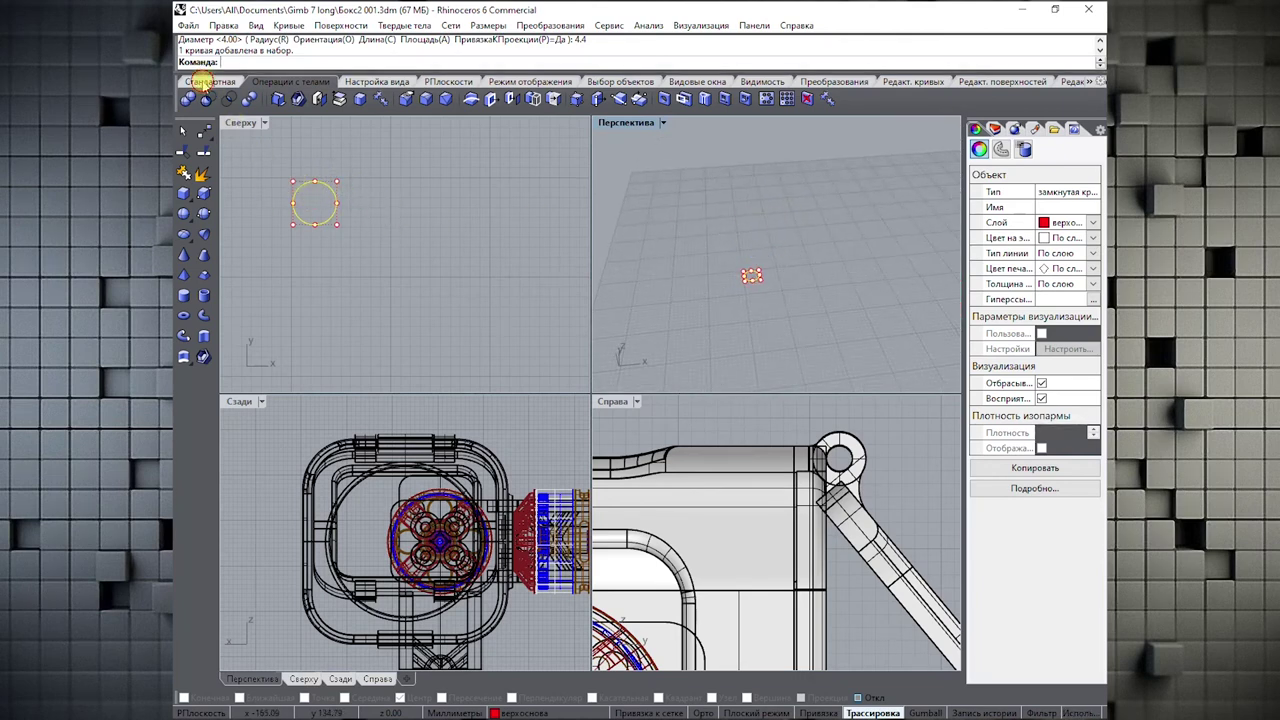
- Draw a five-sided inscribed polygon centred on the circle and enclosing it, using the maximized Top viewport
{"action": "left_click", "coordinate": [203, 81]}
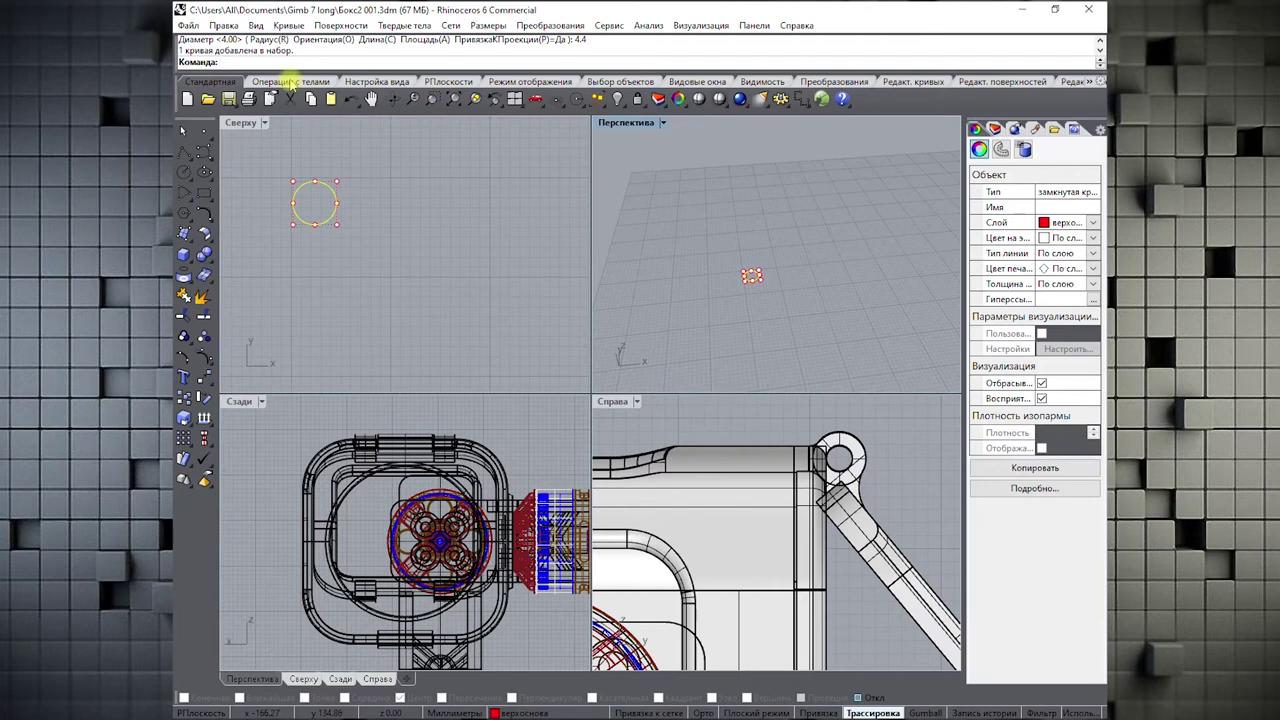
{"action": "left_click", "coordinate": [287, 82]}
{"action": "left_click", "coordinate": [220, 82]}
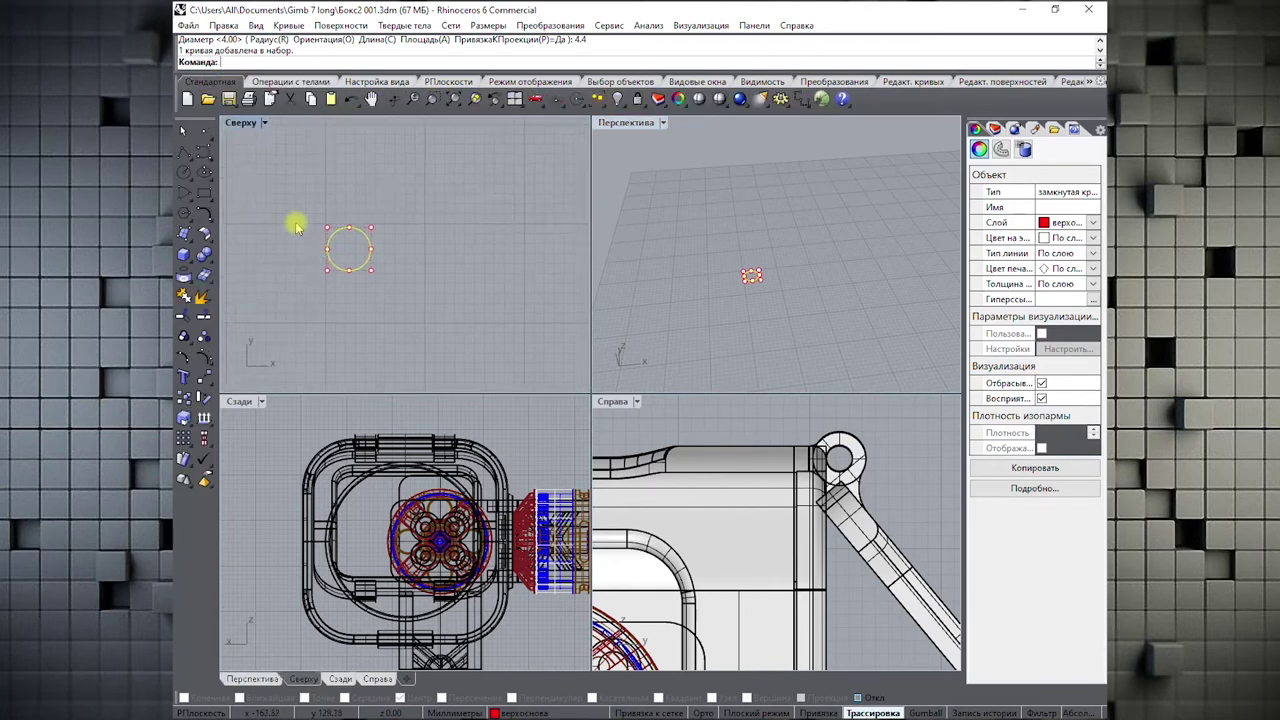
{"action": "double_click", "coordinate": [241, 123]}
{"action": "left_click", "coordinate": [399, 312]}
{"action": "right_click_drag", "start_coordinate": [400, 314], "coordinate": [403, 266]}
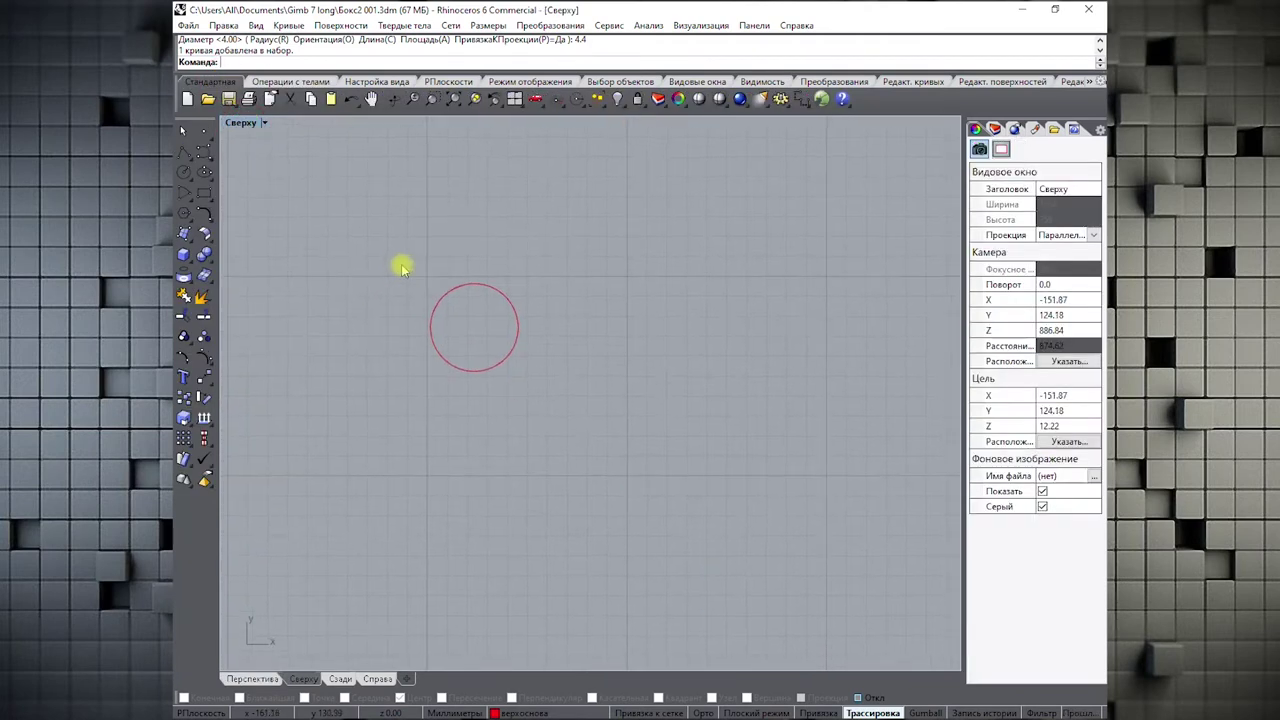
{"action": "left_click", "coordinate": [184, 172]}
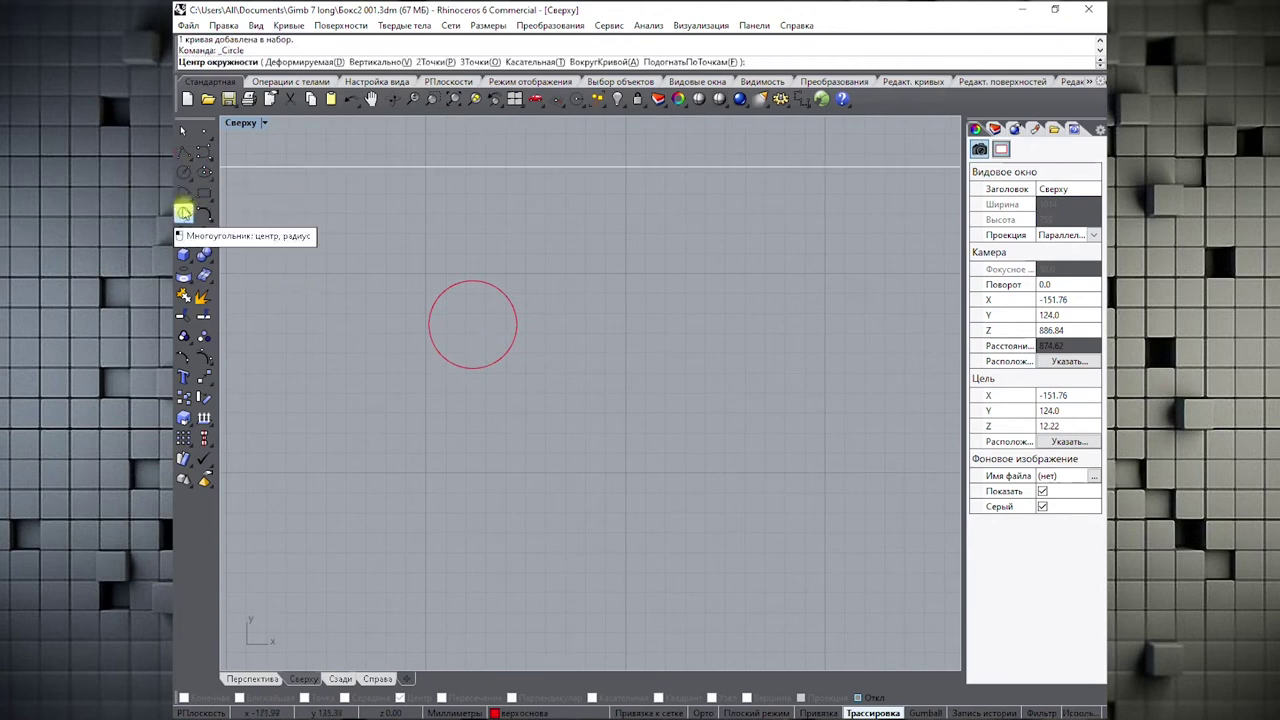
{"action": "left_click", "coordinate": [184, 213]}
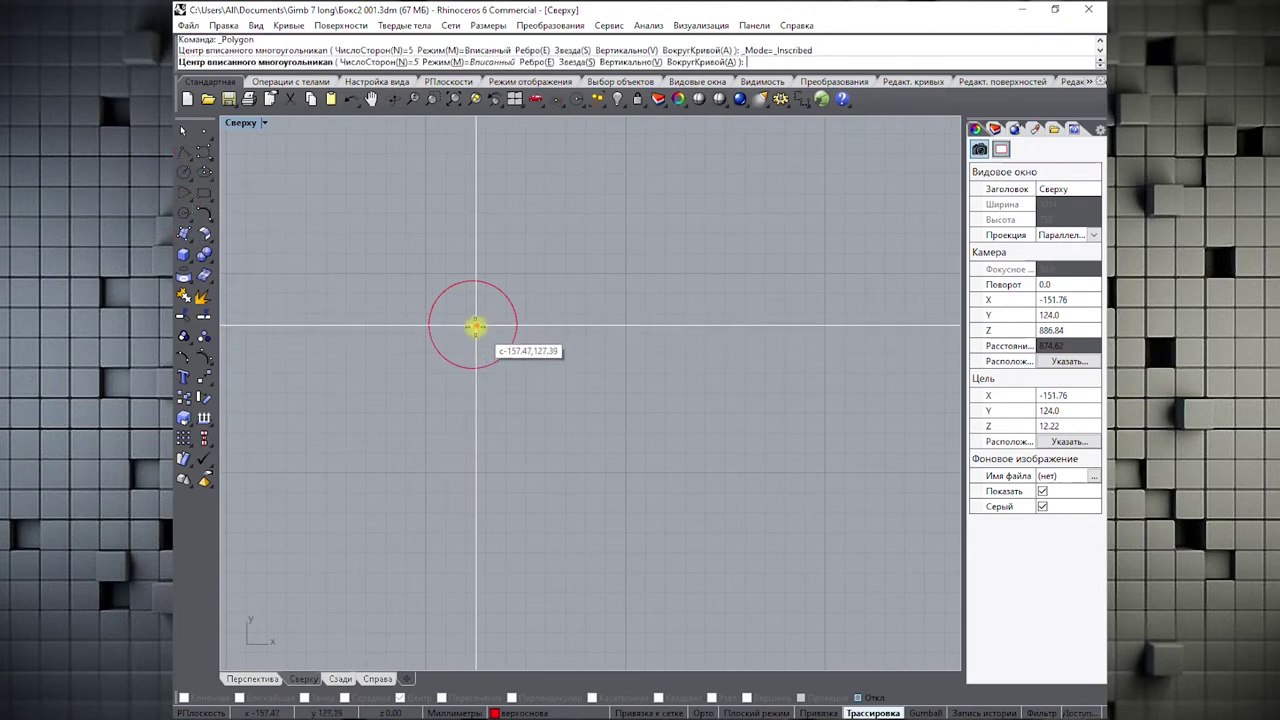
{"action": "left_click", "coordinate": [471, 325]}
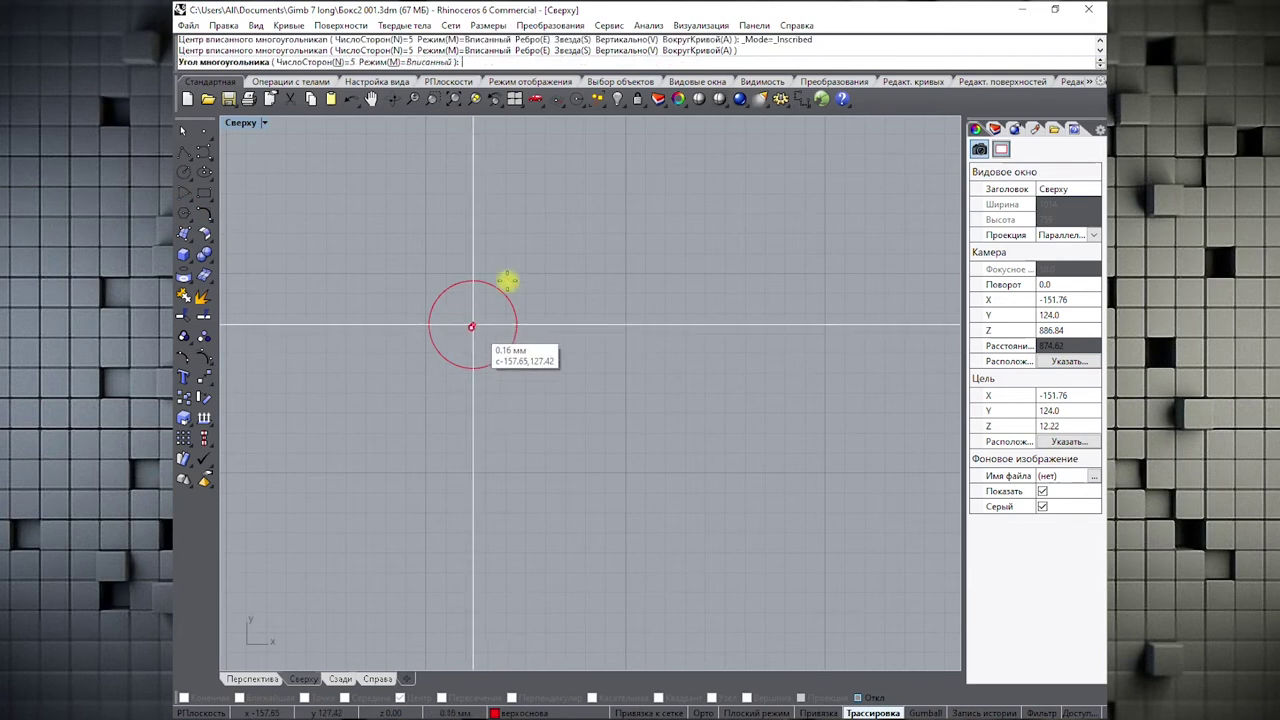
{"action": "left_click", "coordinate": [551, 228]}
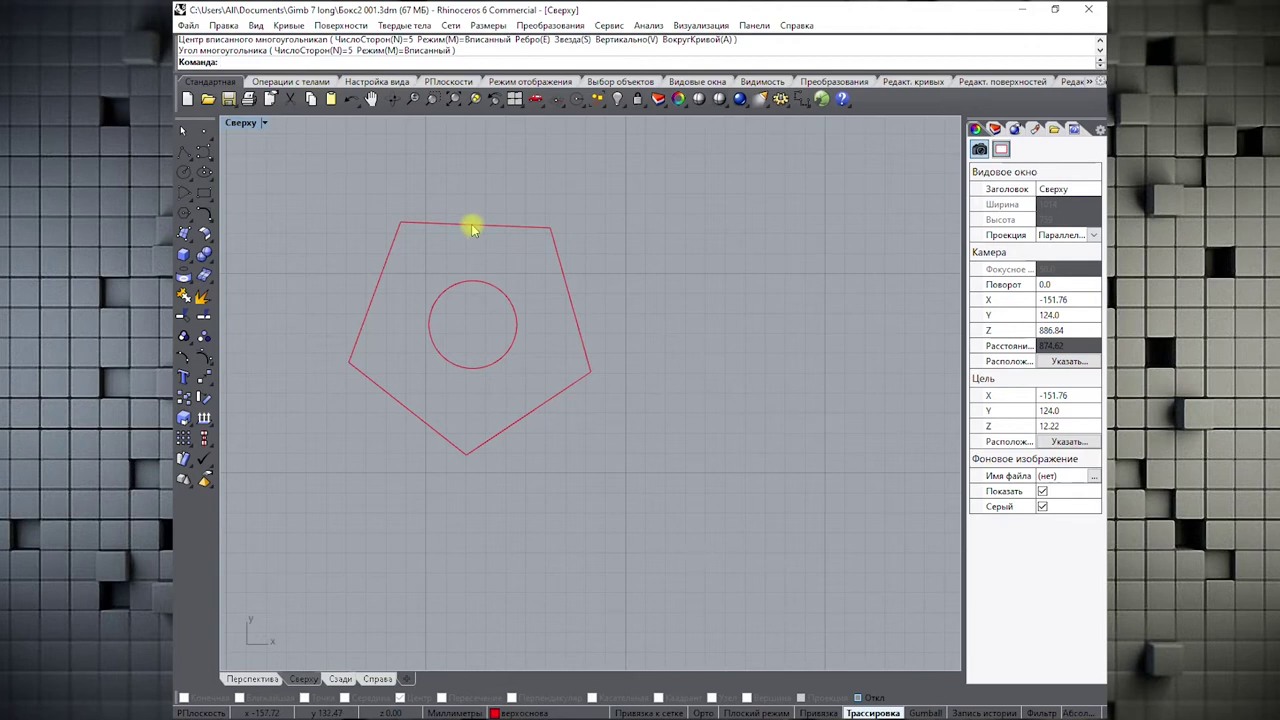
- Extrude the pentagon and the circle together upward into a tall solid pillar with a through hole
{"action": "left_click_drag", "start_coordinate": [297, 185], "coordinate": [691, 534]}
{"action": "double_click", "coordinate": [240, 121]}
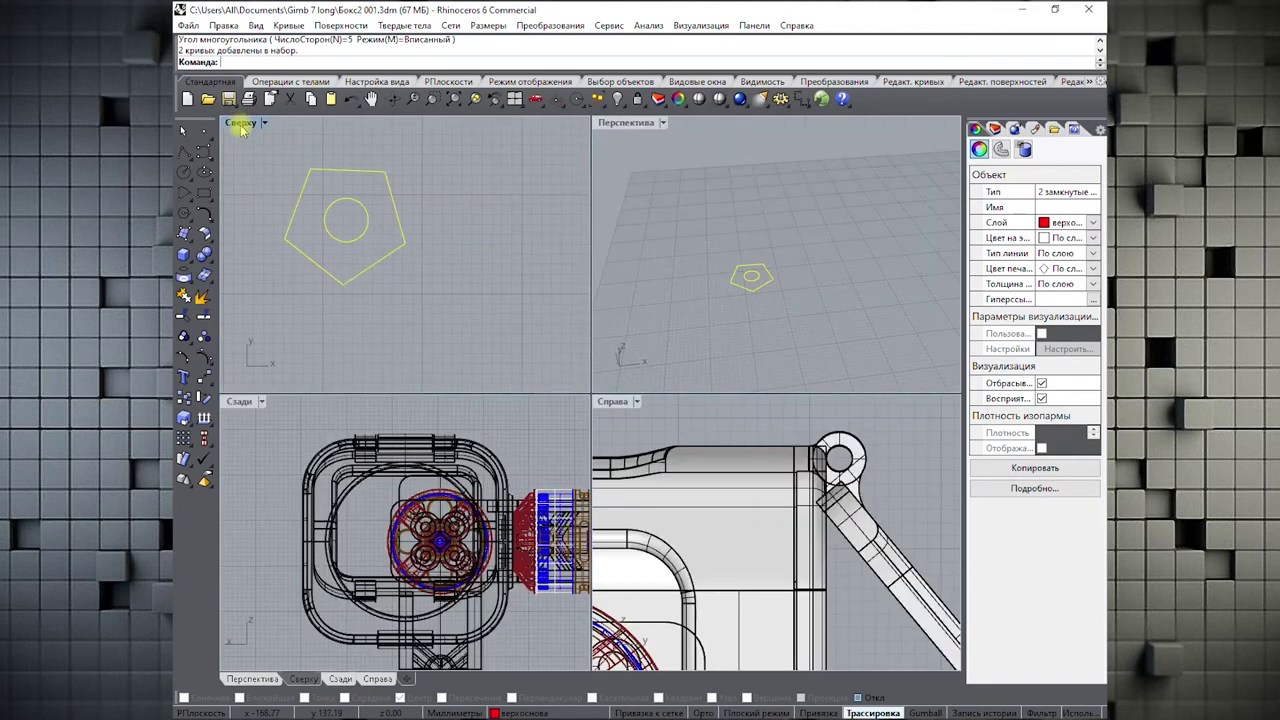
{"action": "left_click", "coordinate": [288, 82]}
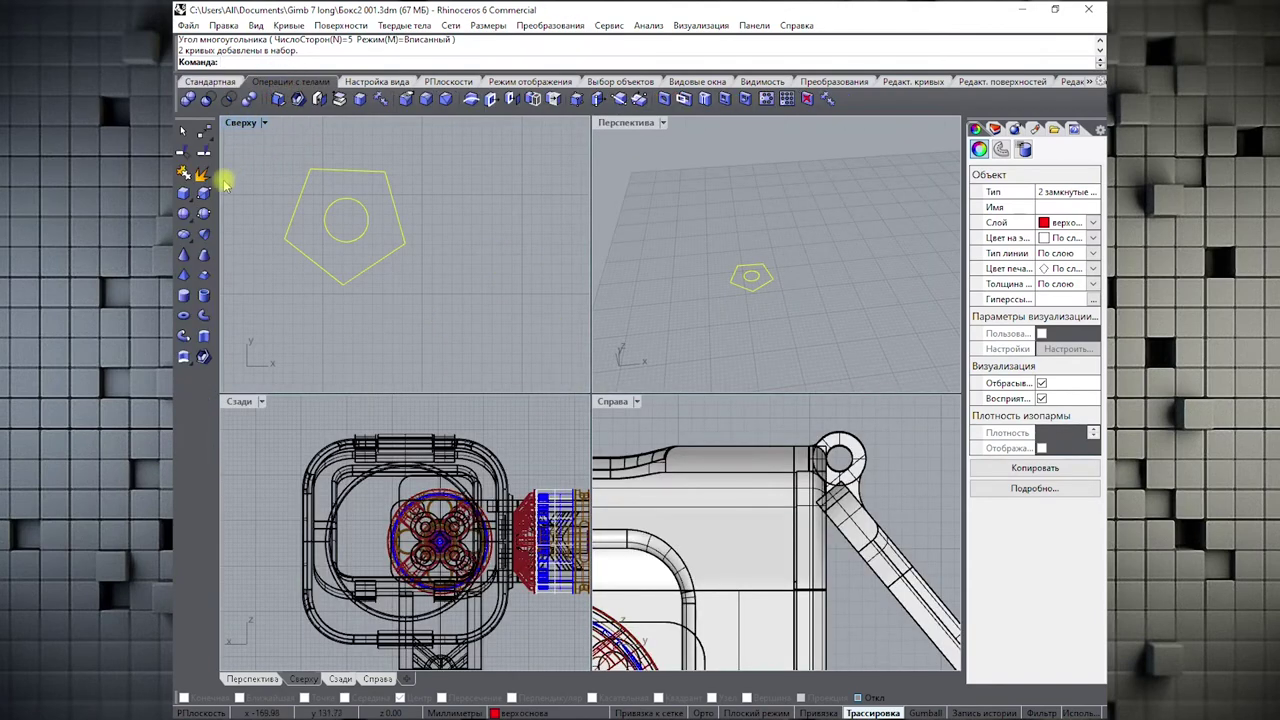
{"action": "left_click", "coordinate": [203, 338]}
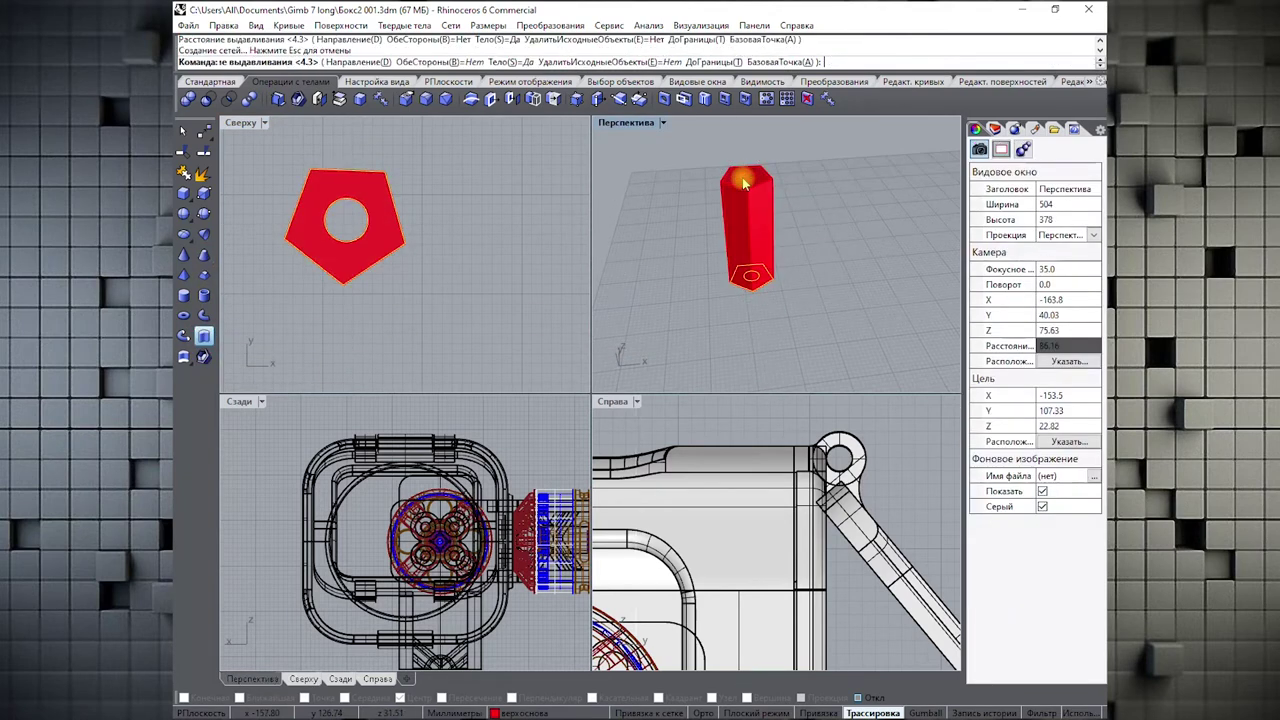
{"action": "left_click", "coordinate": [743, 183]}
{"action": "right_click_drag", "start_coordinate": [745, 186], "coordinate": [773, 163]}
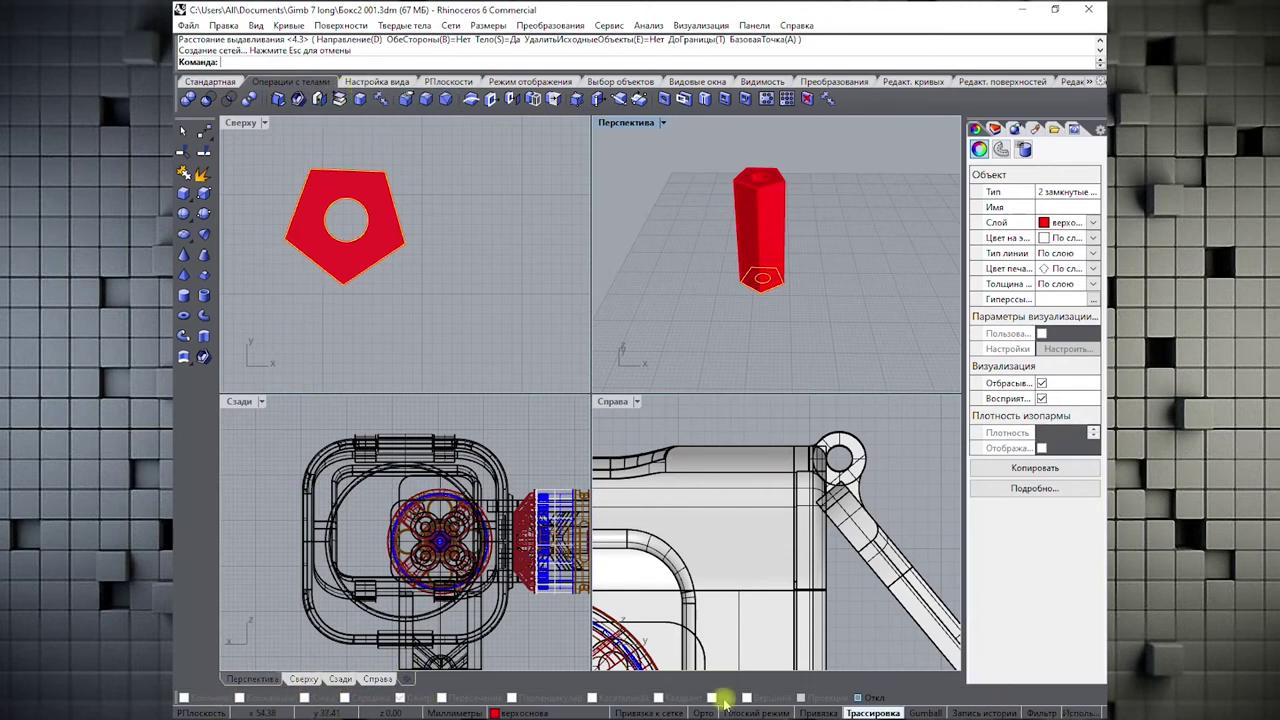
- Enable object snaps with the Center (Центр) snap and draw a circle about 2 mm in diameter concentric with the pillar's hole in the Top viewport
{"action": "left_click", "coordinate": [859, 697]}
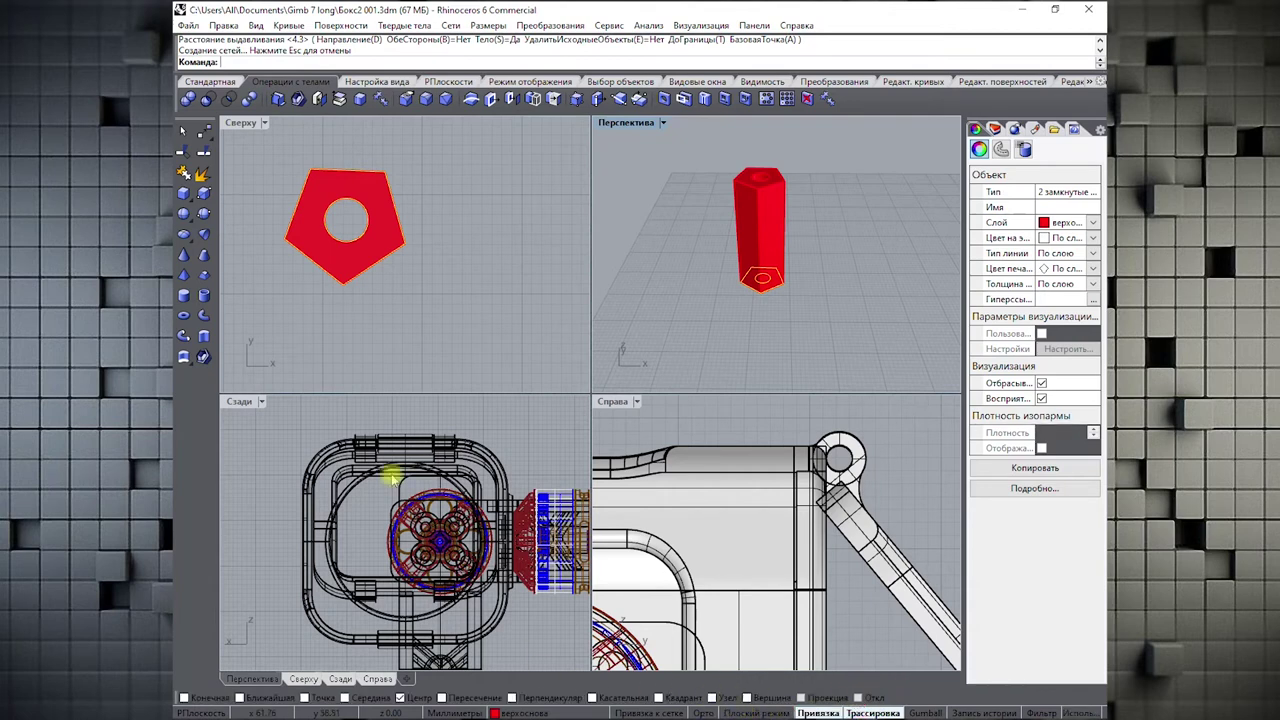
{"action": "double_click", "coordinate": [236, 125]}
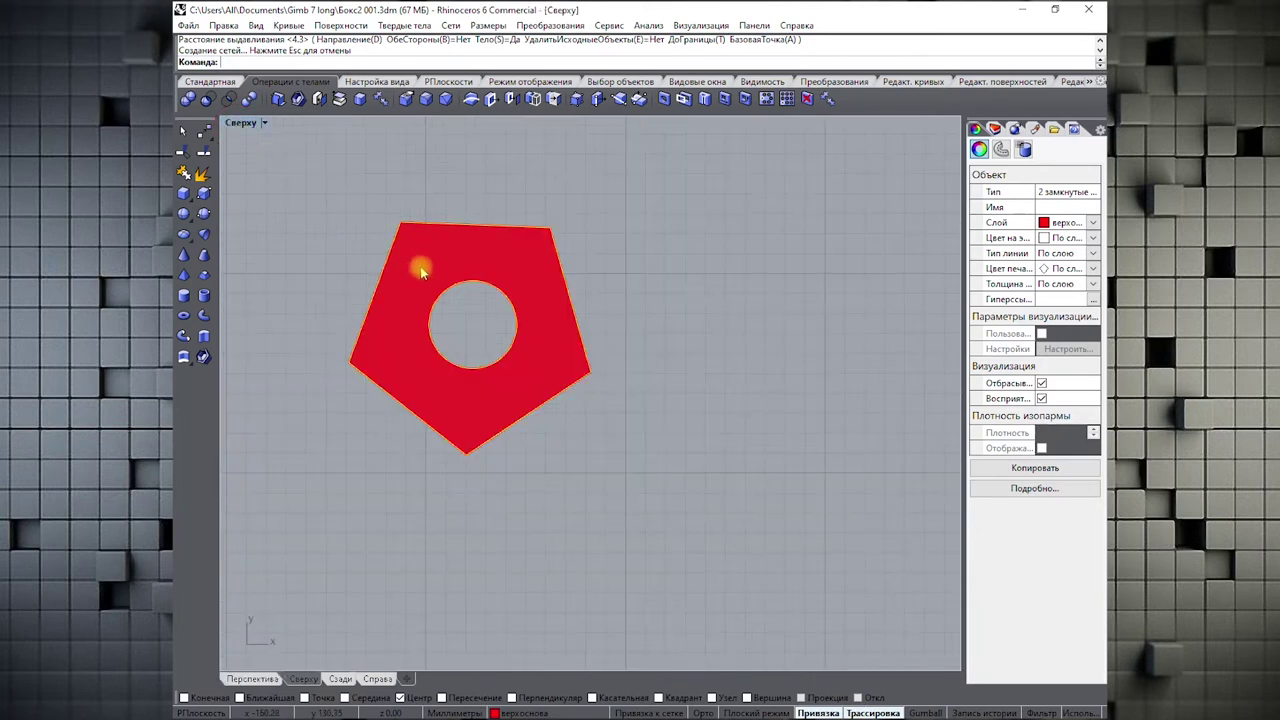
{"action": "scroll", "coordinate": [460, 255], "scroll_direction": "up", "scroll_amount": 4}
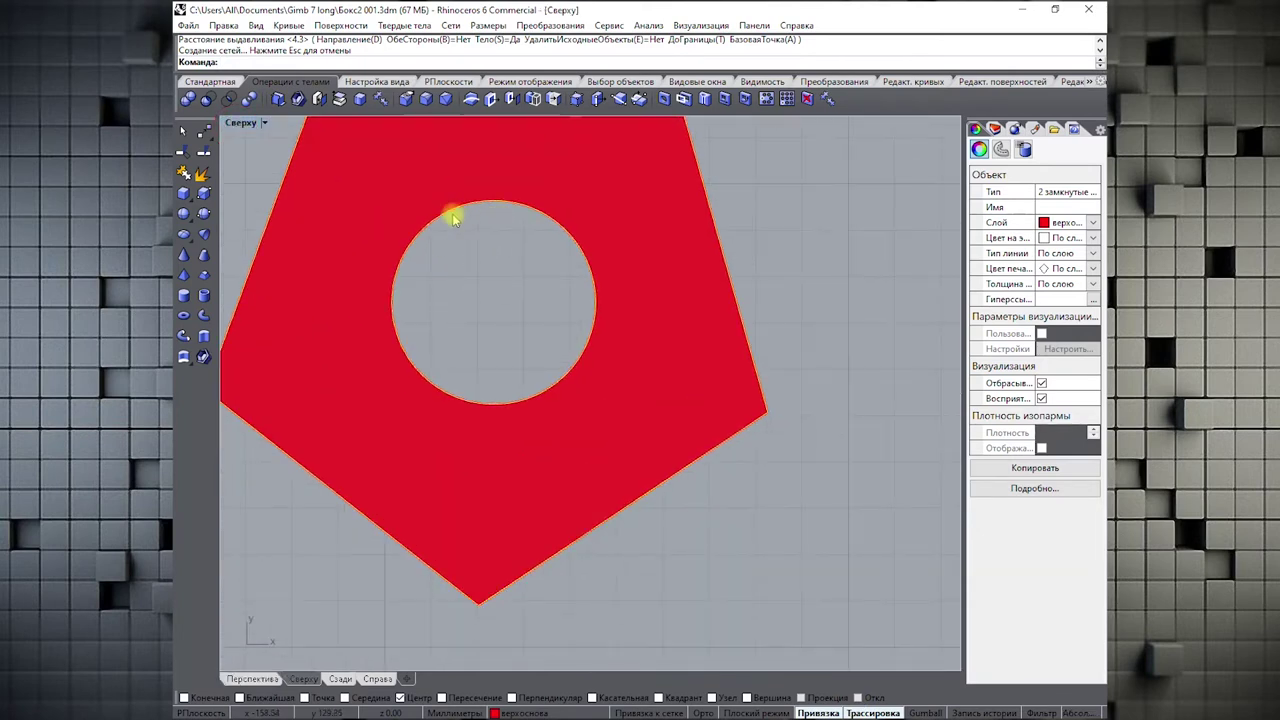
{"action": "left_click", "coordinate": [210, 81]}
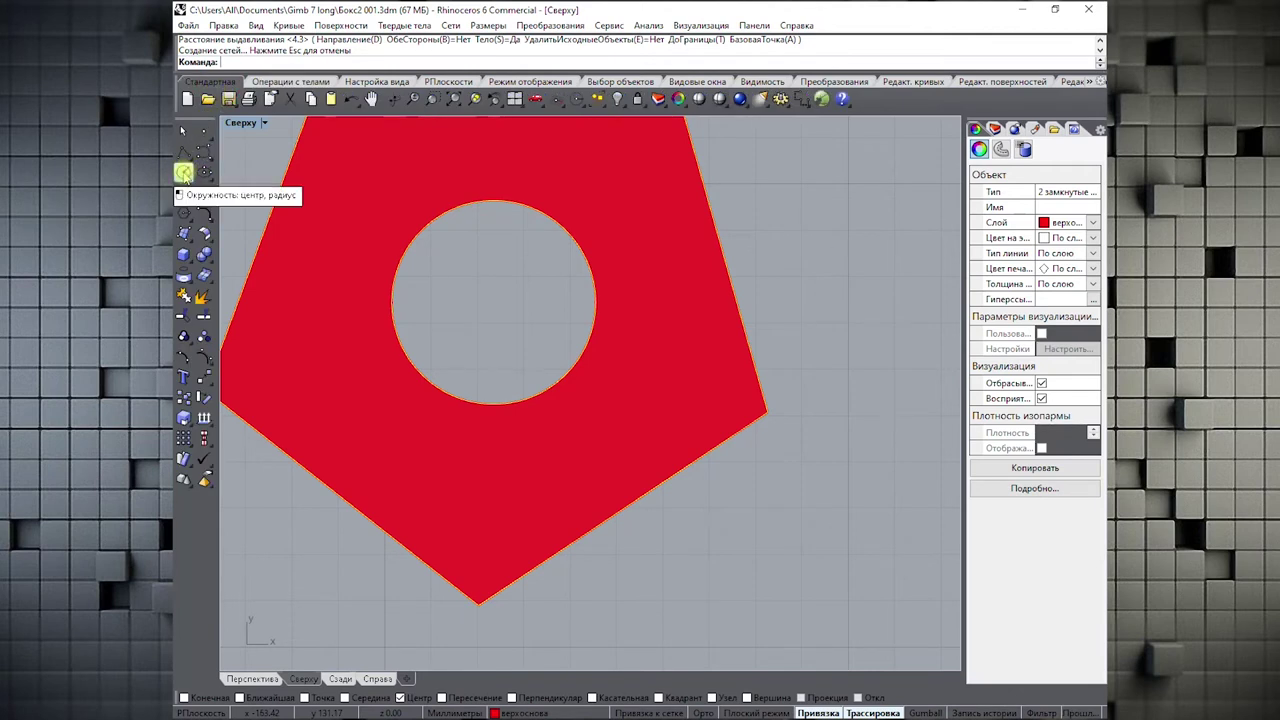
{"action": "left_click", "coordinate": [183, 172]}
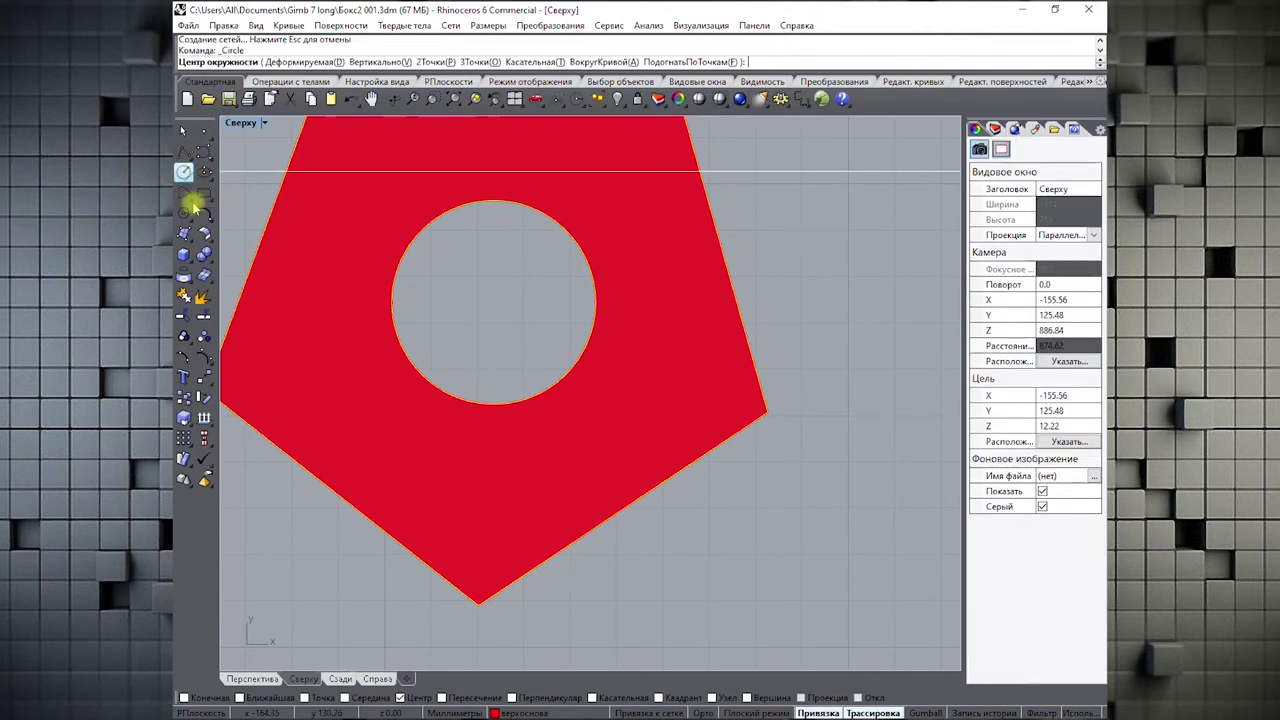
{"action": "left_click", "coordinate": [858, 697]}
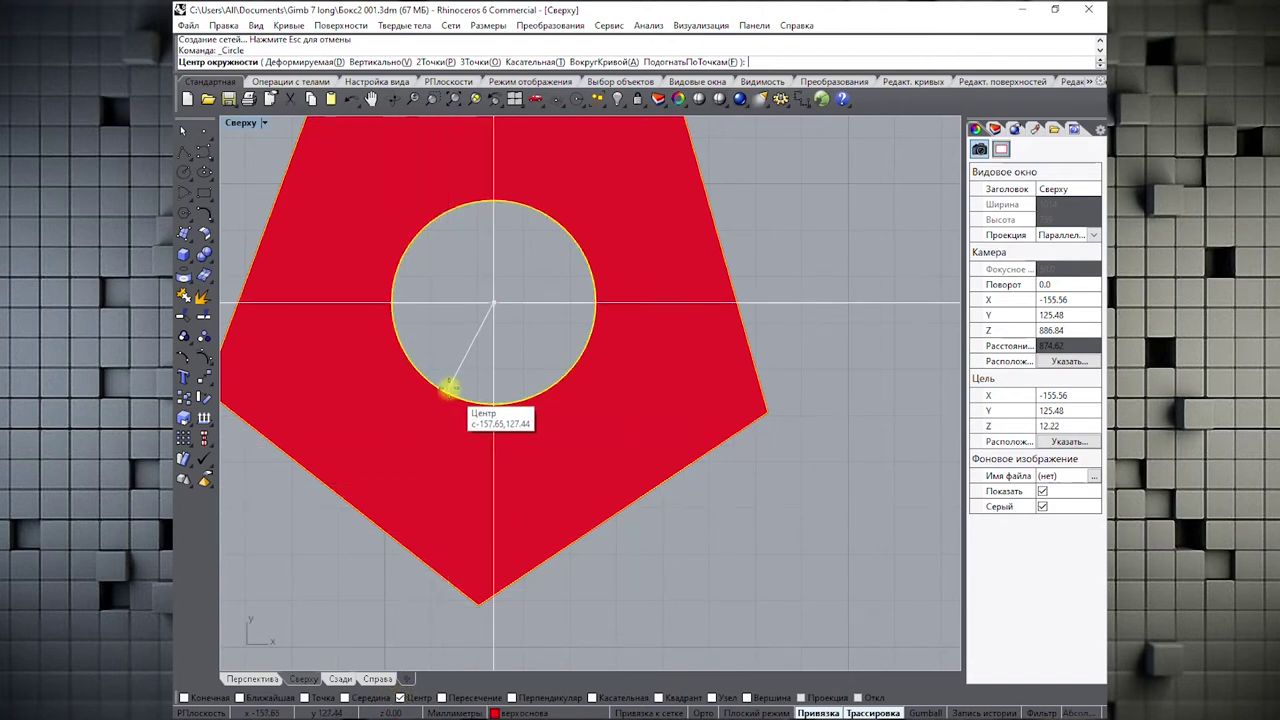
{"action": "left_click", "coordinate": [449, 388]}
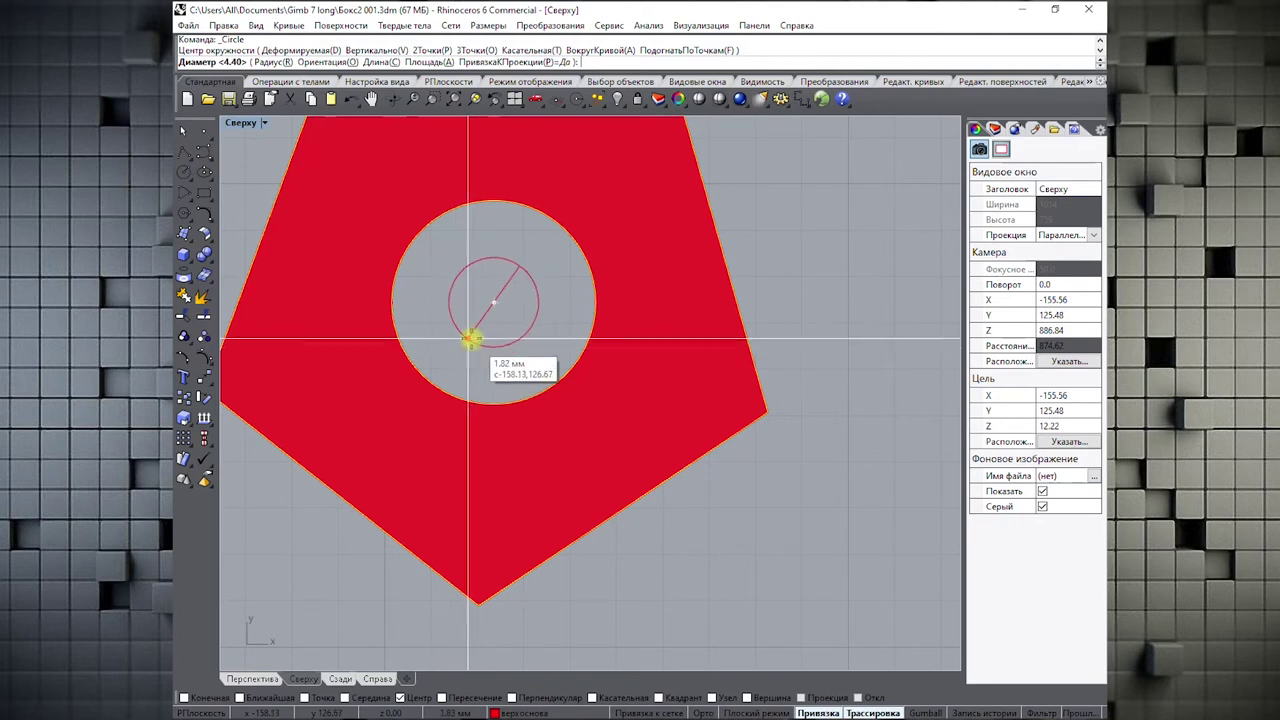
{"action": "left_click", "coordinate": [466, 340]}
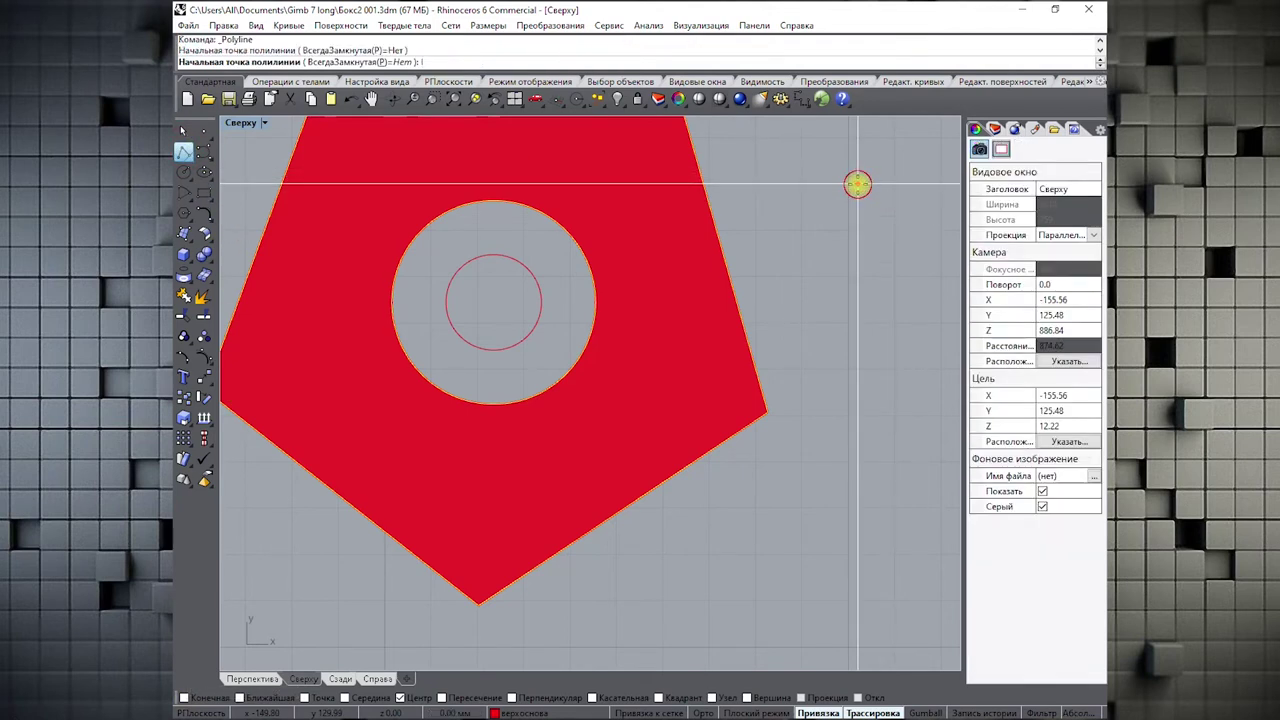
- Draw a single-segment, nearly vertical polyline about 4 mm long in the empty area beside the pentagon
{"action": "left_click", "coordinate": [857, 184]}
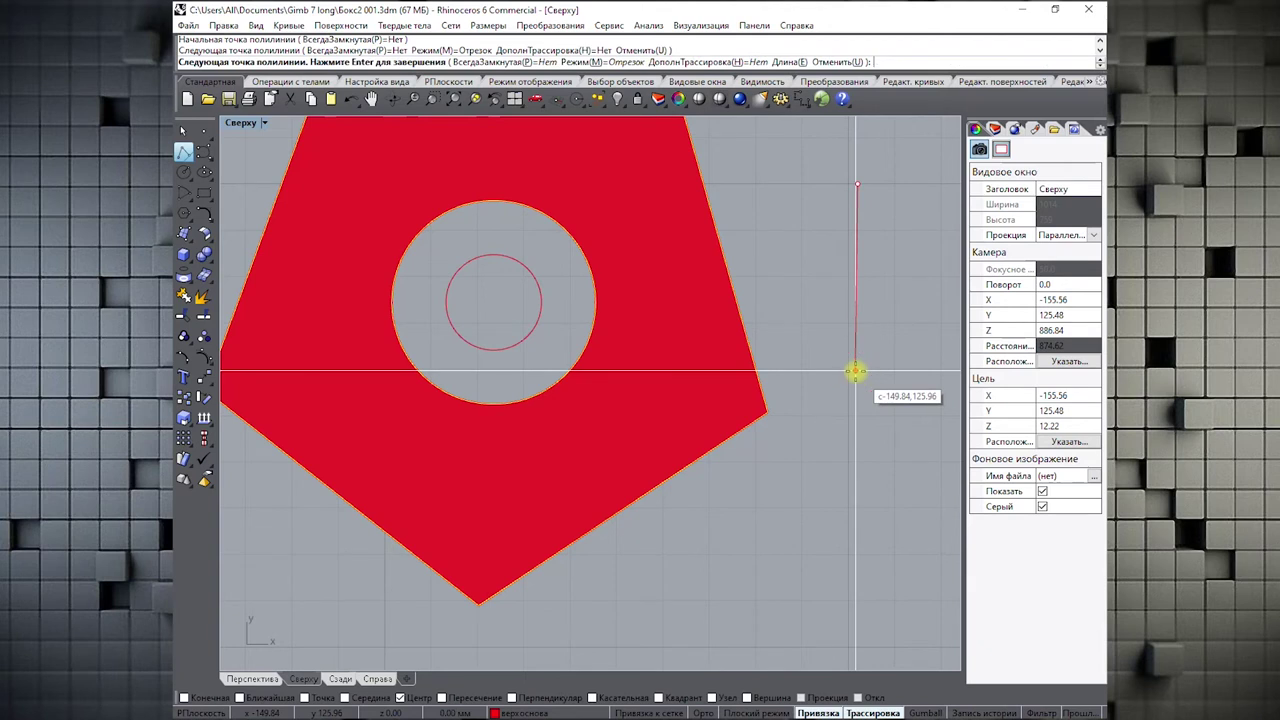
{"action": "left_click", "coordinate": [856, 372]}
{"action": "key", "text": "Return"}
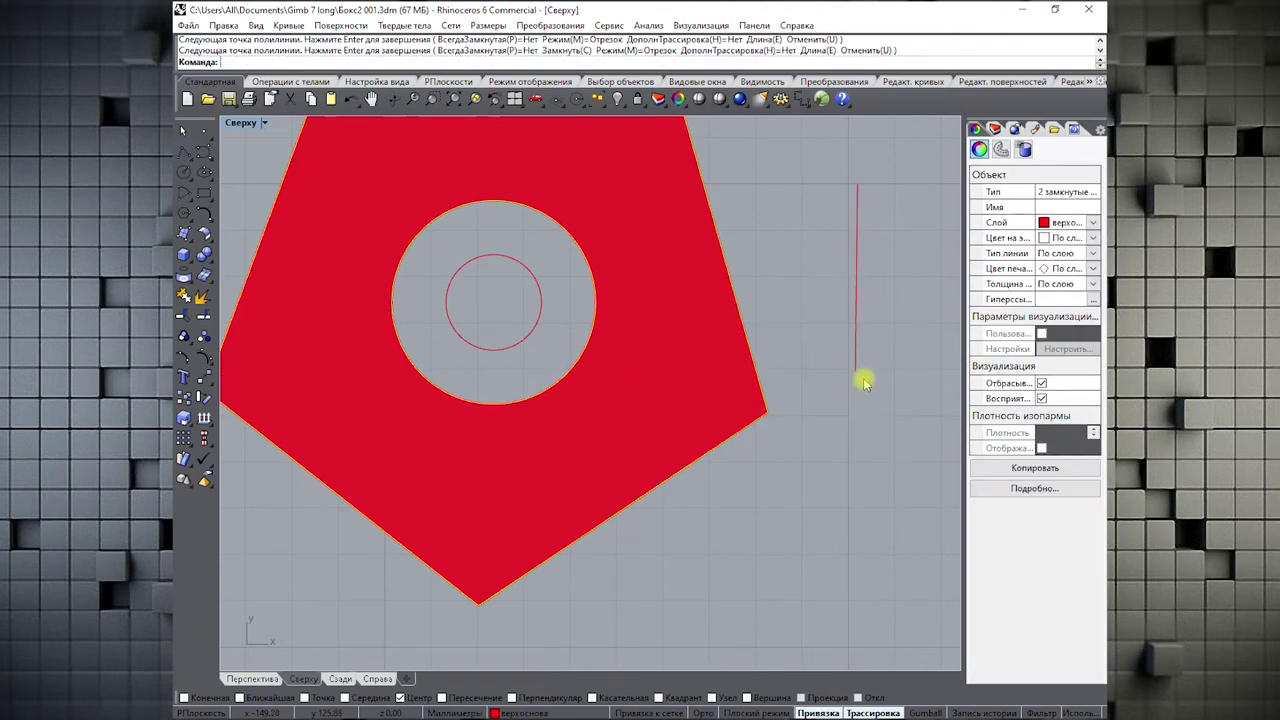
- Enable the End (Конечная) snap and draw a circle about 3 mm in diameter centred on the line's lower endpoint
{"action": "left_click", "coordinate": [184, 697]}
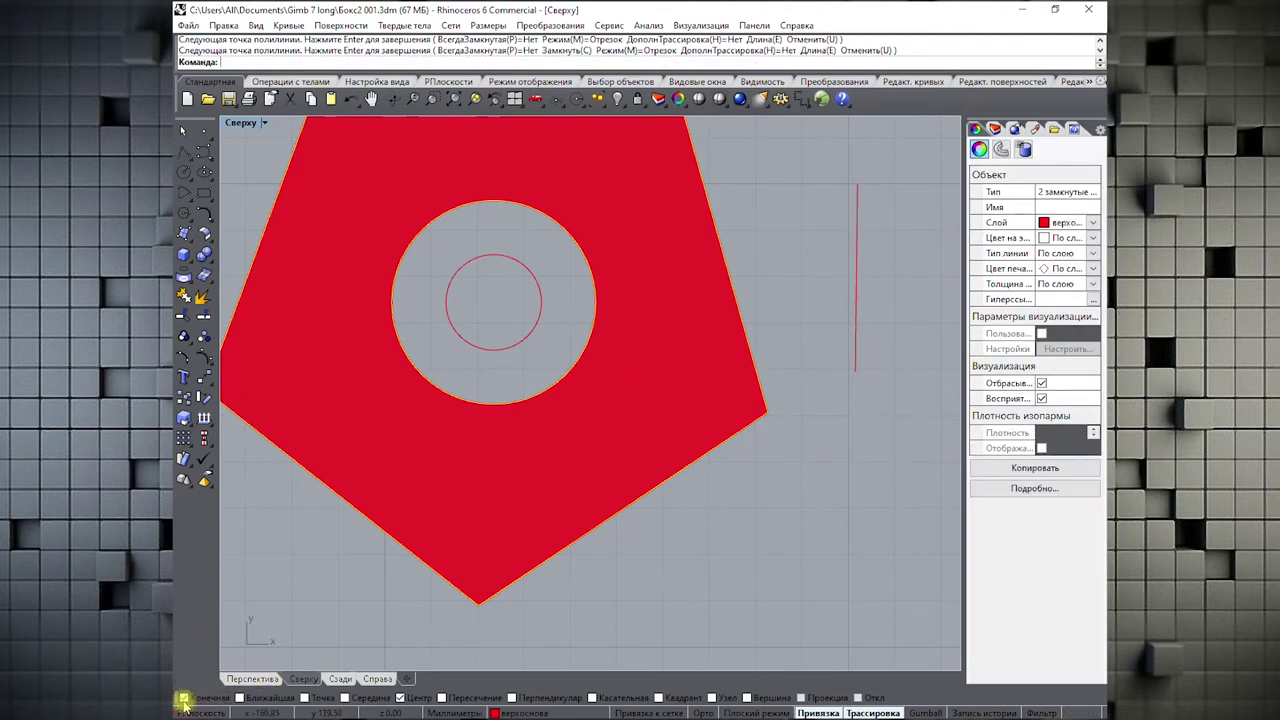
{"action": "left_click", "coordinate": [185, 170]}
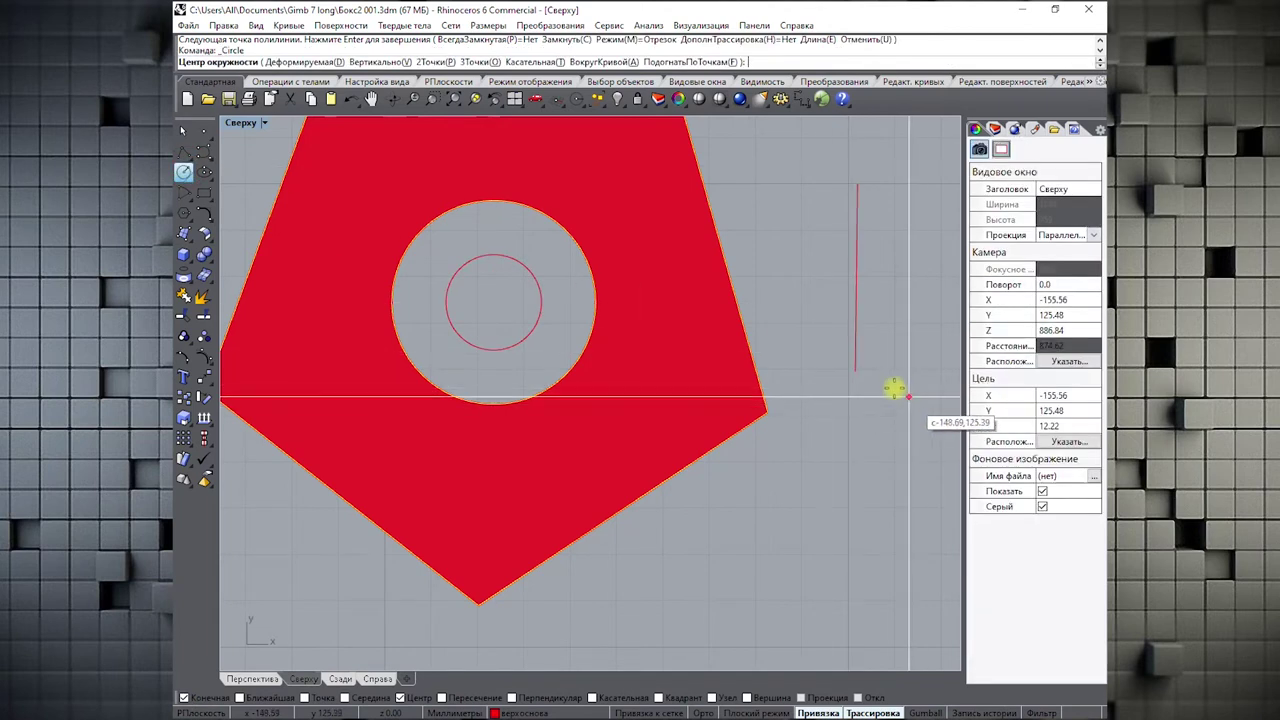
{"action": "left_click", "coordinate": [857, 372]}
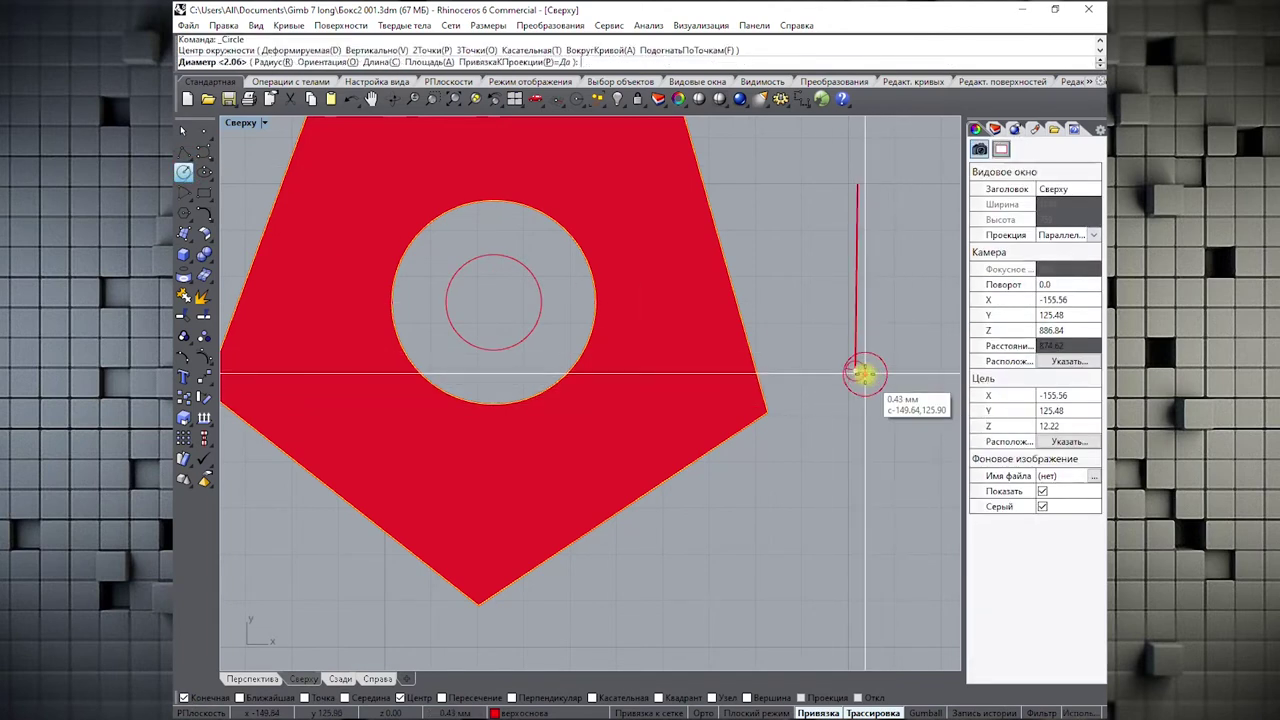
{"action": "left_click", "coordinate": [874, 437]}
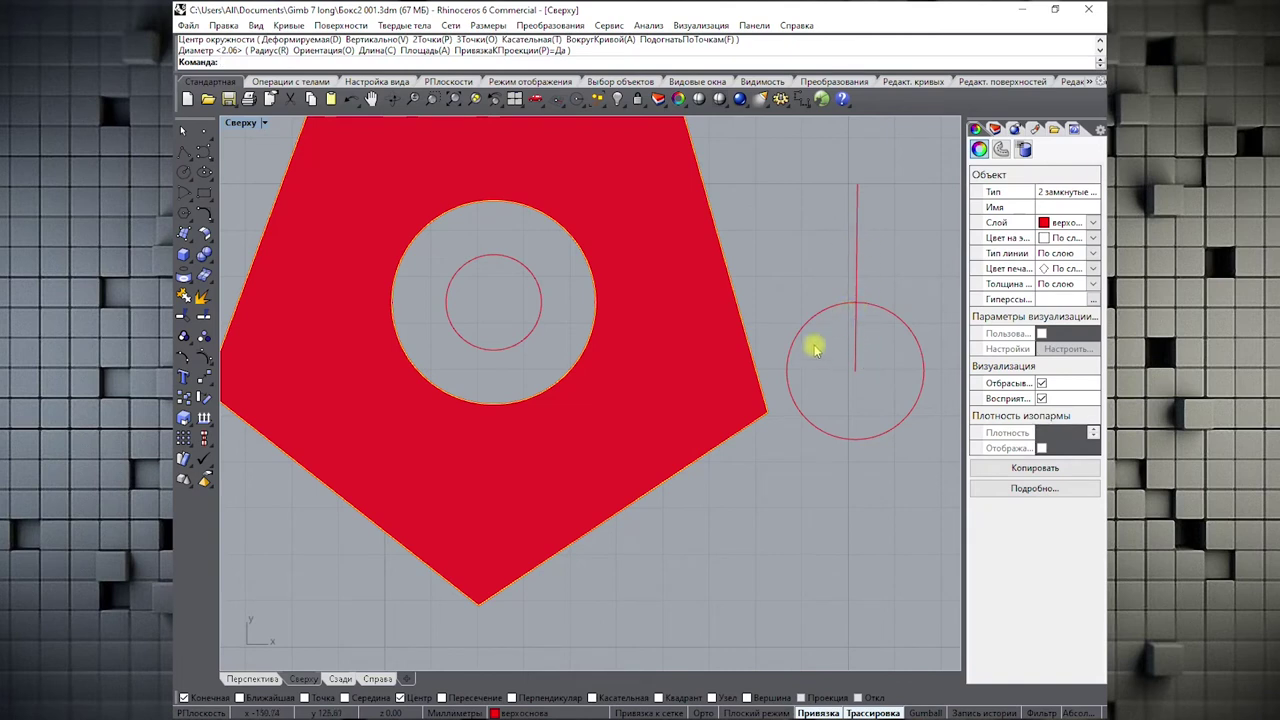
- Delete the circle at the line's endpoint and the vertical line itself
{"action": "left_click_drag", "start_coordinate": [810, 166], "coordinate": [926, 508]}
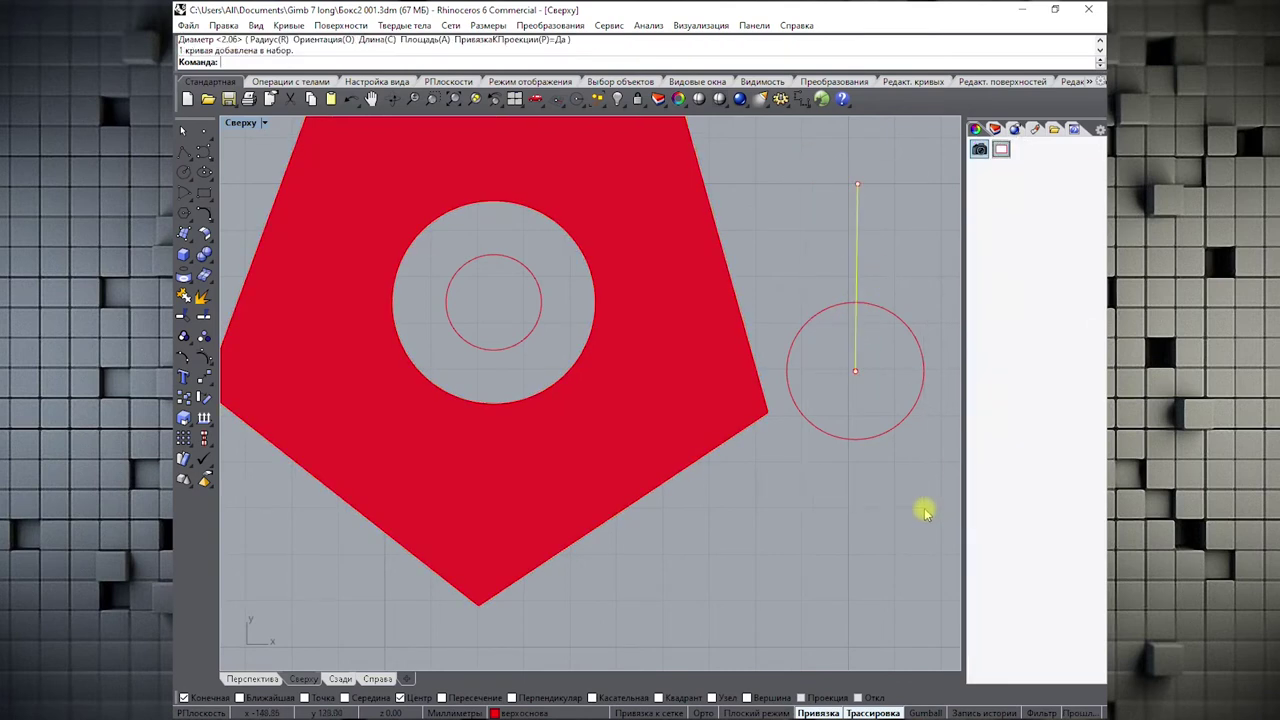
{"action": "left_click", "coordinate": [918, 410]}
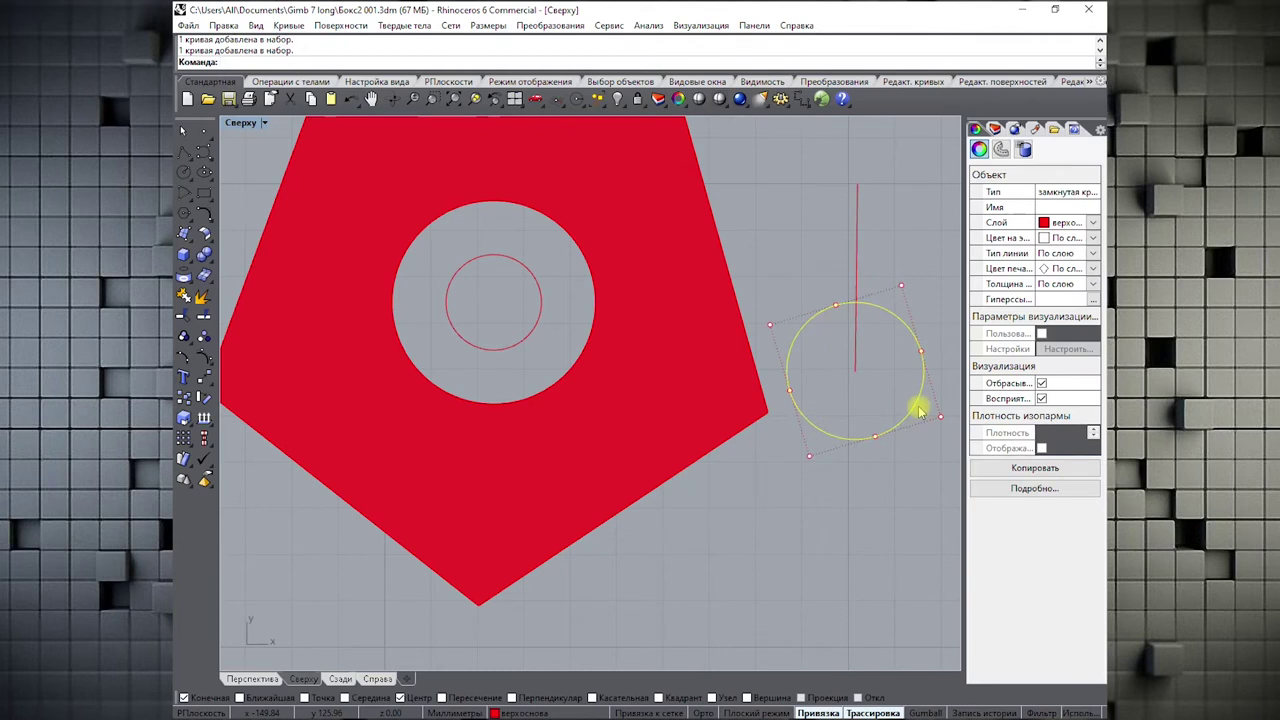
{"action": "key", "text": "Delete"}
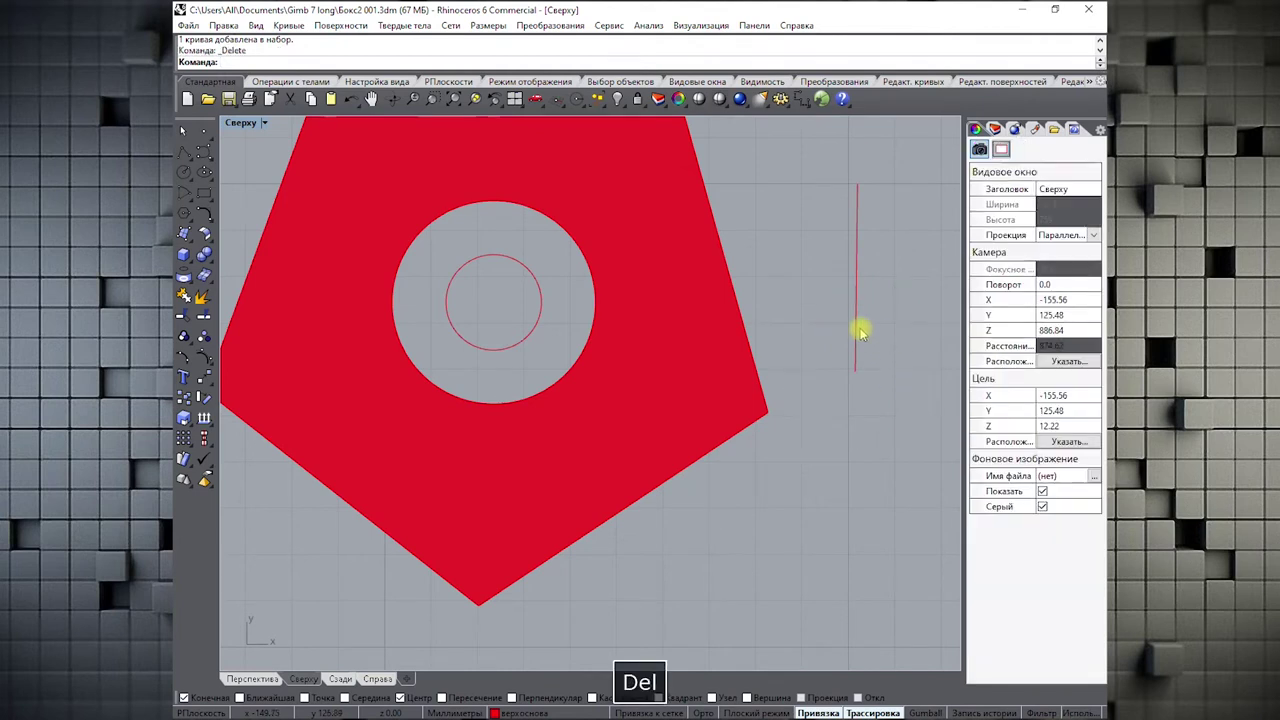
{"action": "left_click", "coordinate": [858, 330]}
{"action": "key", "text": "Delete"}
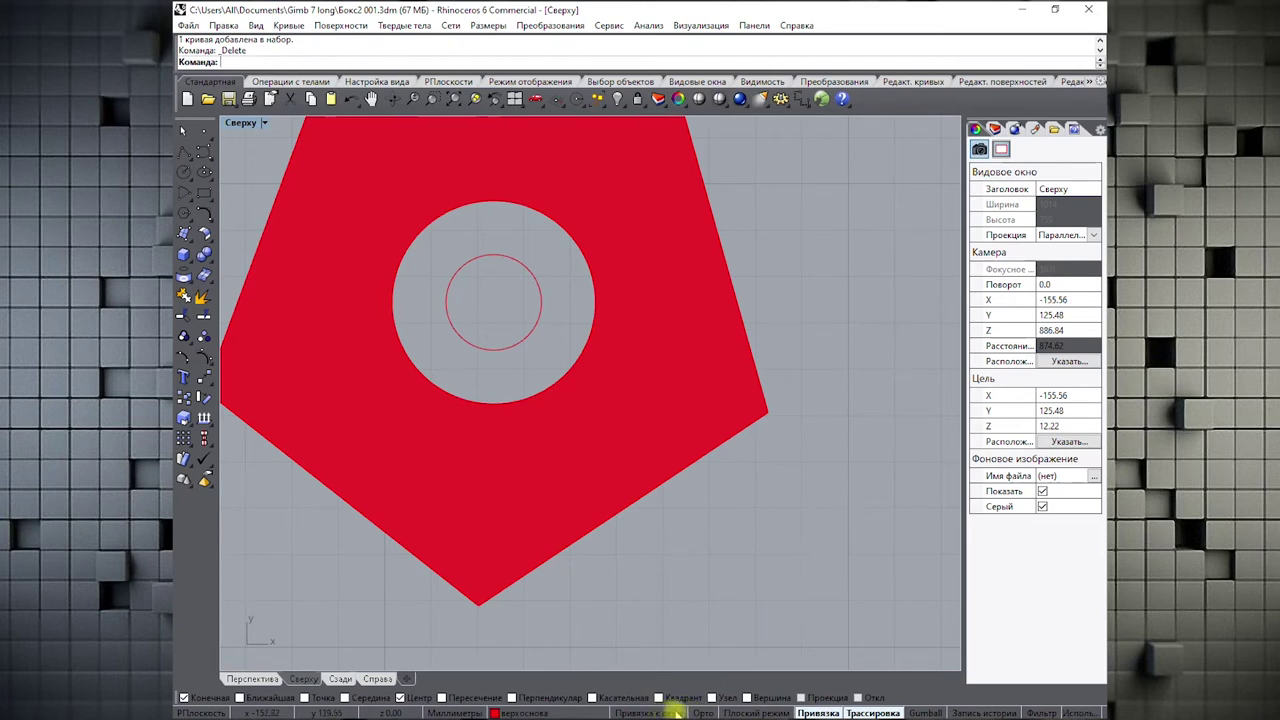
- Turn on grid snap and move the small circle out of the pillar's hole to the empty area beside the pentagon
{"action": "left_click", "coordinate": [675, 712]}
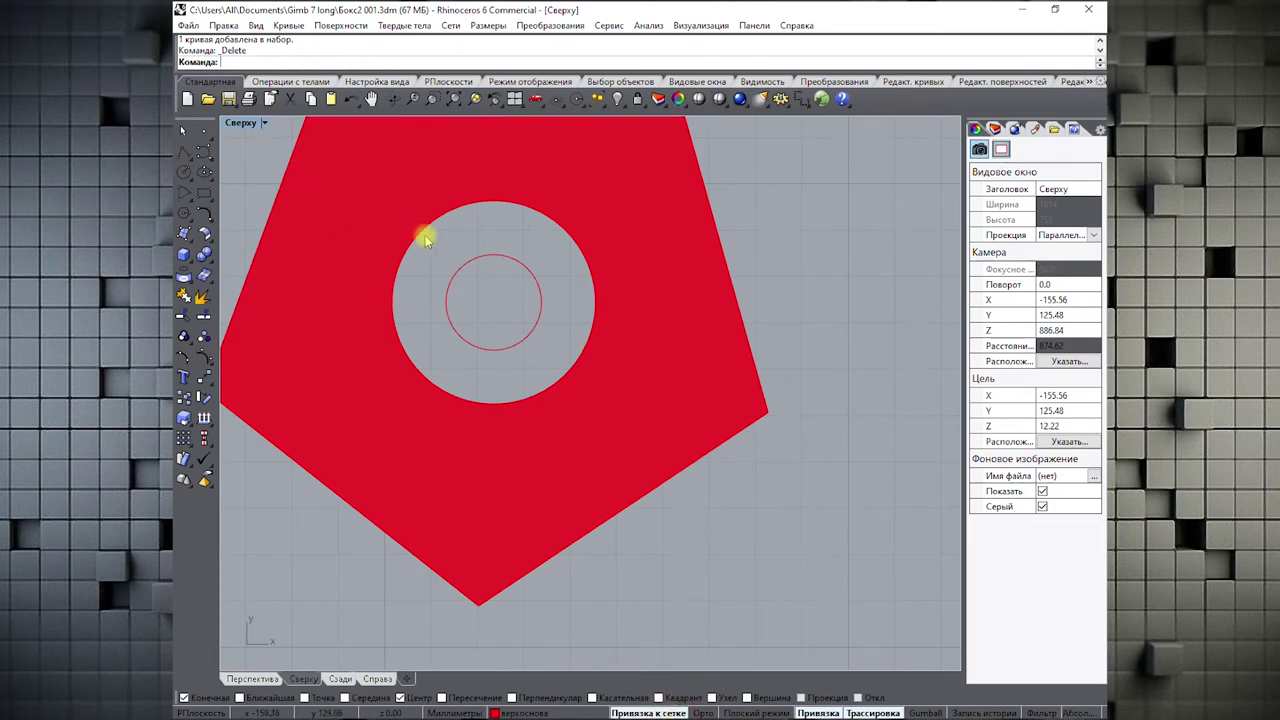
{"action": "left_click_drag", "start_coordinate": [483, 258], "coordinate": [866, 238]}
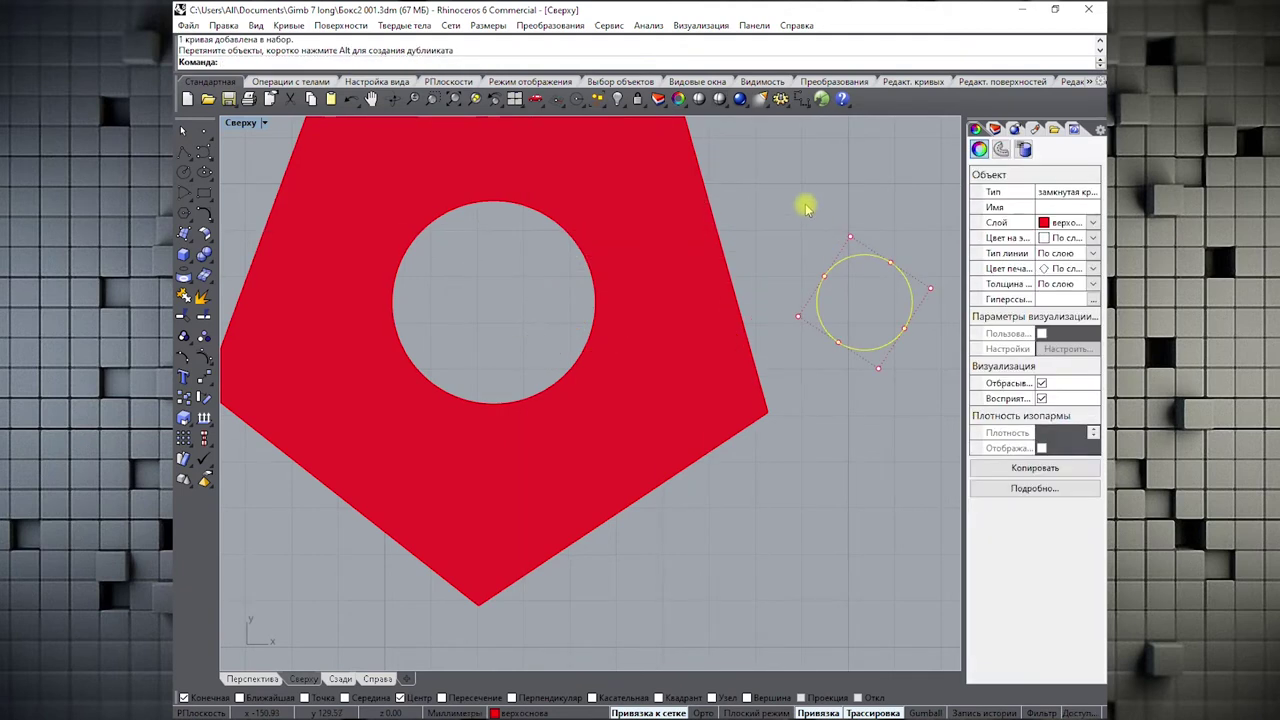
- Try pulling the small circle's upper control point along the grid, undoing the reshape and switching grid snap off
{"action": "scroll", "coordinate": [823, 257], "scroll_direction": "down", "scroll_amount": 5}
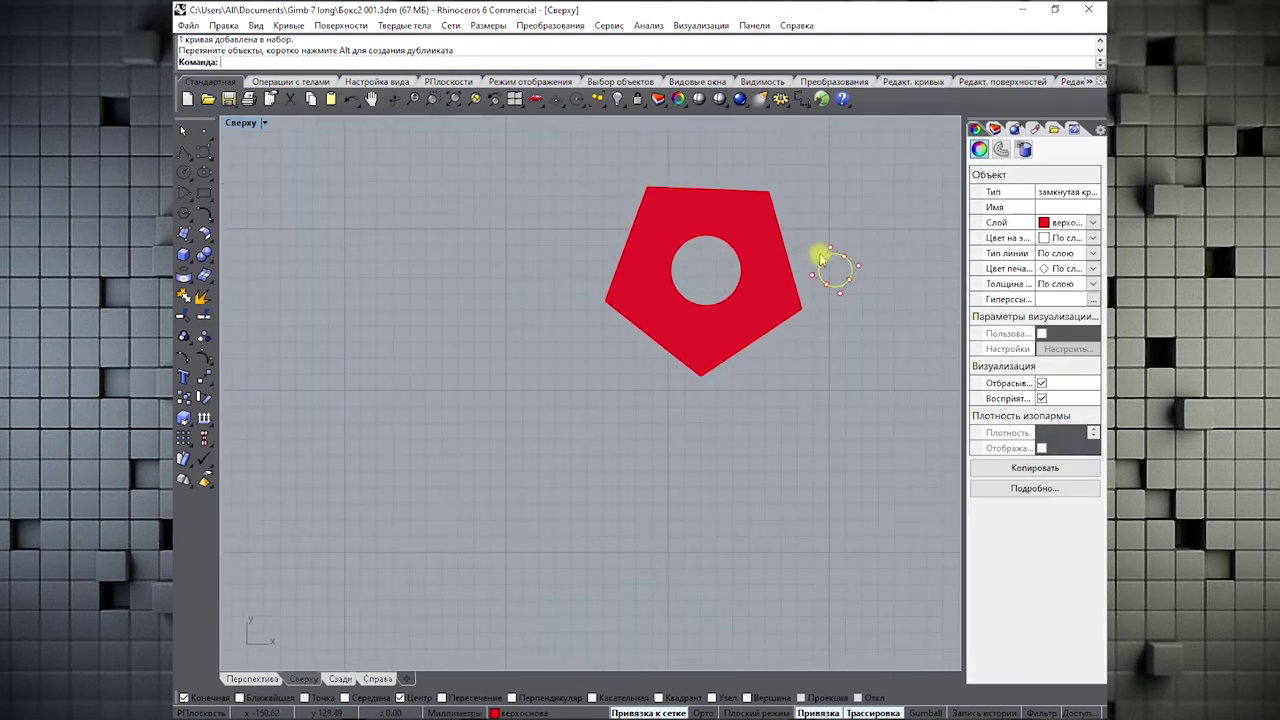
{"action": "right_click_drag", "start_coordinate": [823, 257], "coordinate": [612, 280]}
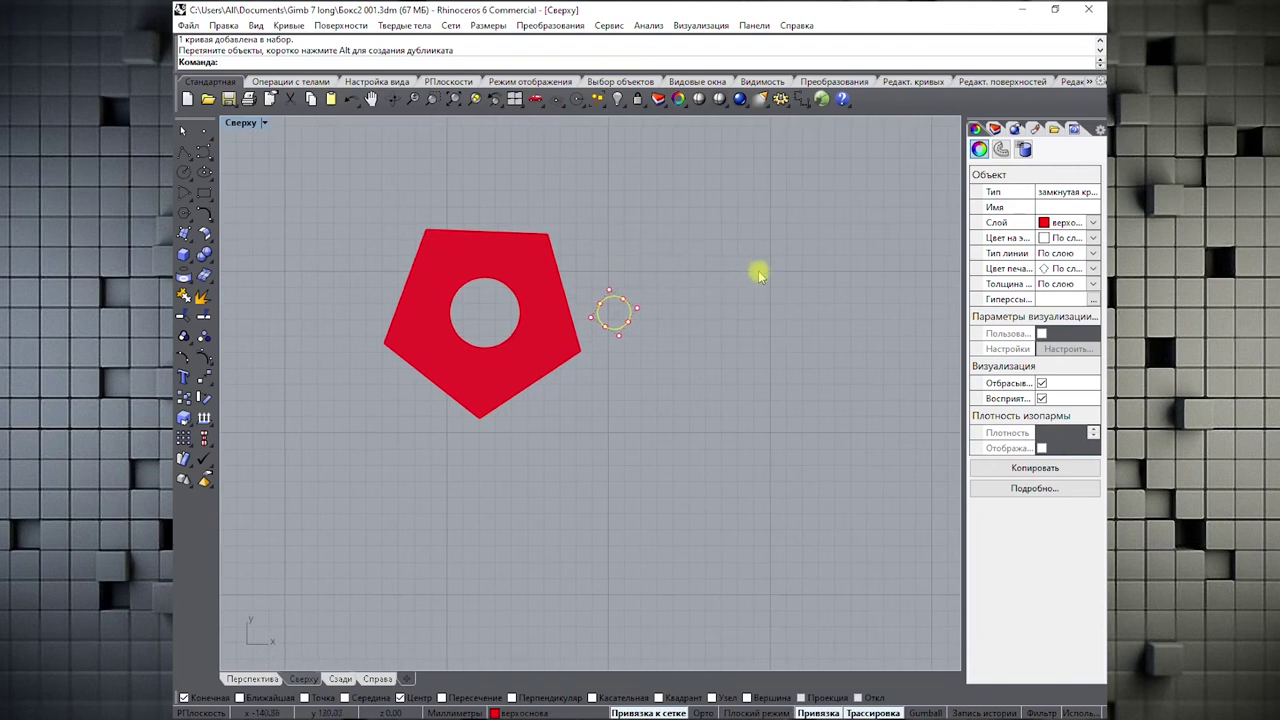
{"action": "scroll", "coordinate": [608, 288], "scroll_direction": "up", "scroll_amount": 8}
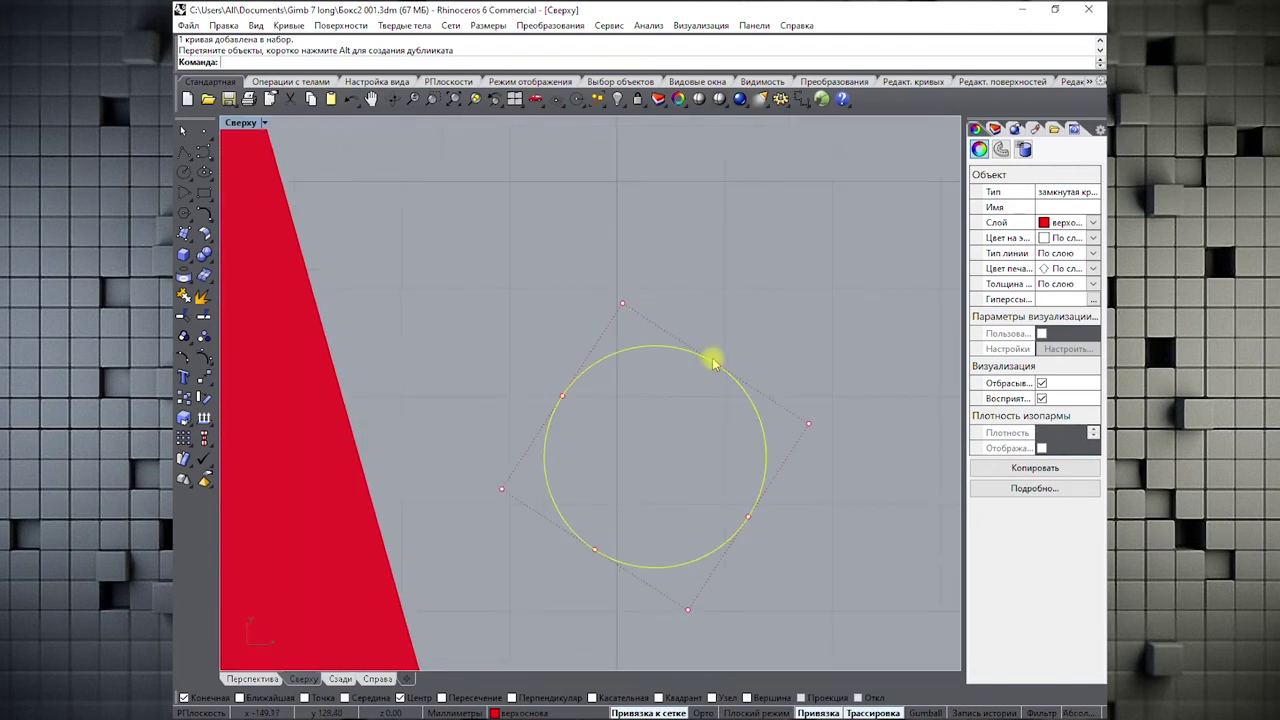
{"action": "left_click_drag", "start_coordinate": [715, 365], "coordinate": [571, 304]}
{"action": "left_click", "coordinate": [648, 713]}
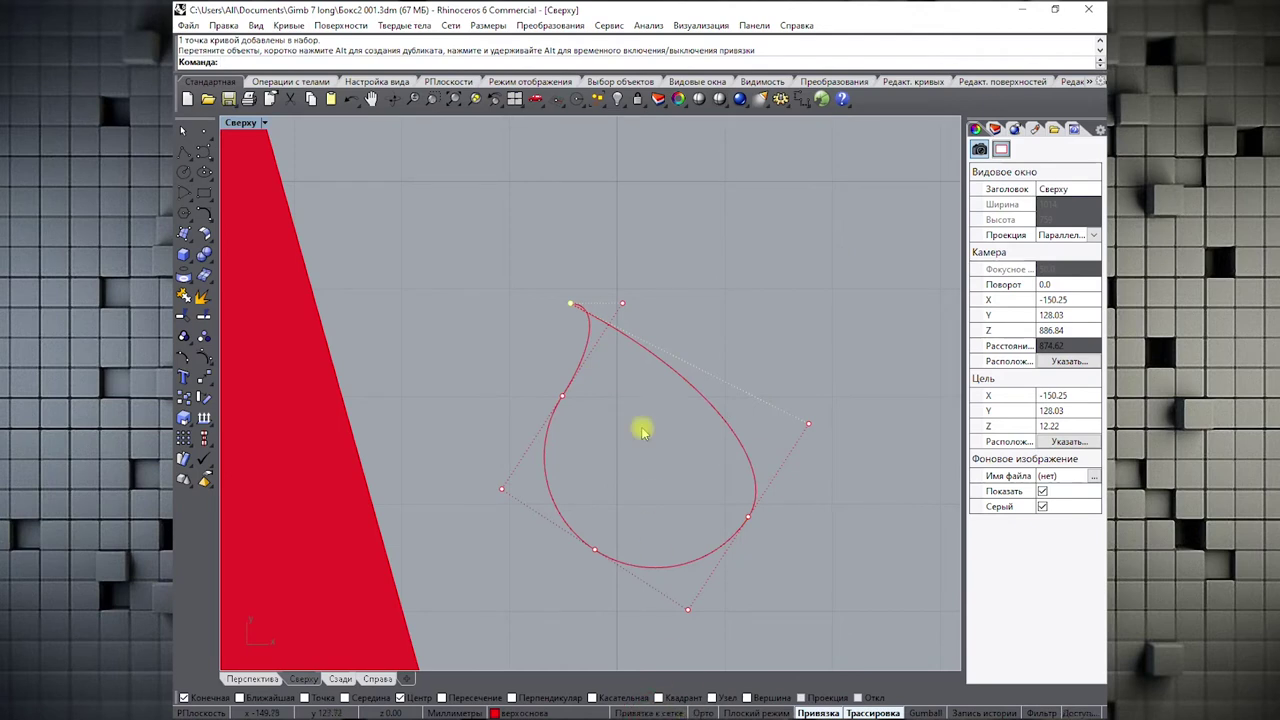
{"action": "key", "text": "ctrl+z"}
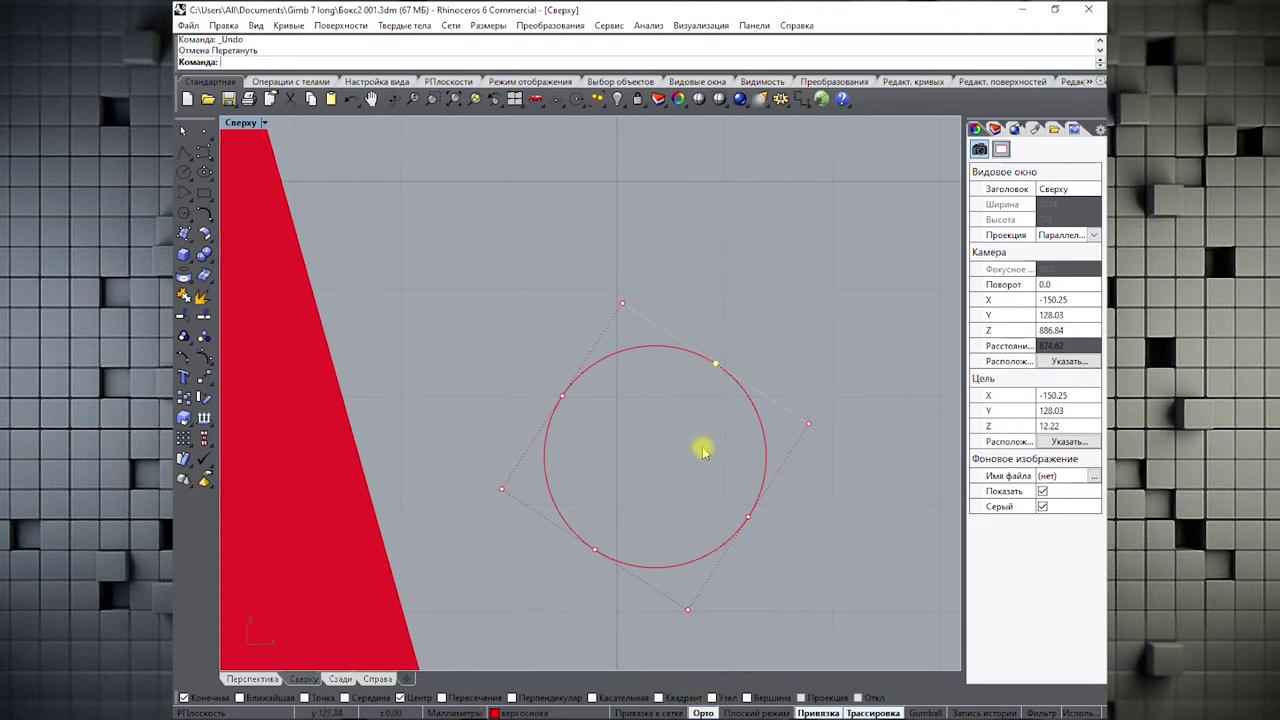
- Move the small circle horizontally towards the pentagon with Ortho on, and freely upward with Ortho off
{"action": "scroll", "coordinate": [634, 537], "scroll_direction": "down", "scroll_amount": 4}
{"action": "scroll", "coordinate": [594, 457], "scroll_direction": "up", "scroll_amount": 2}
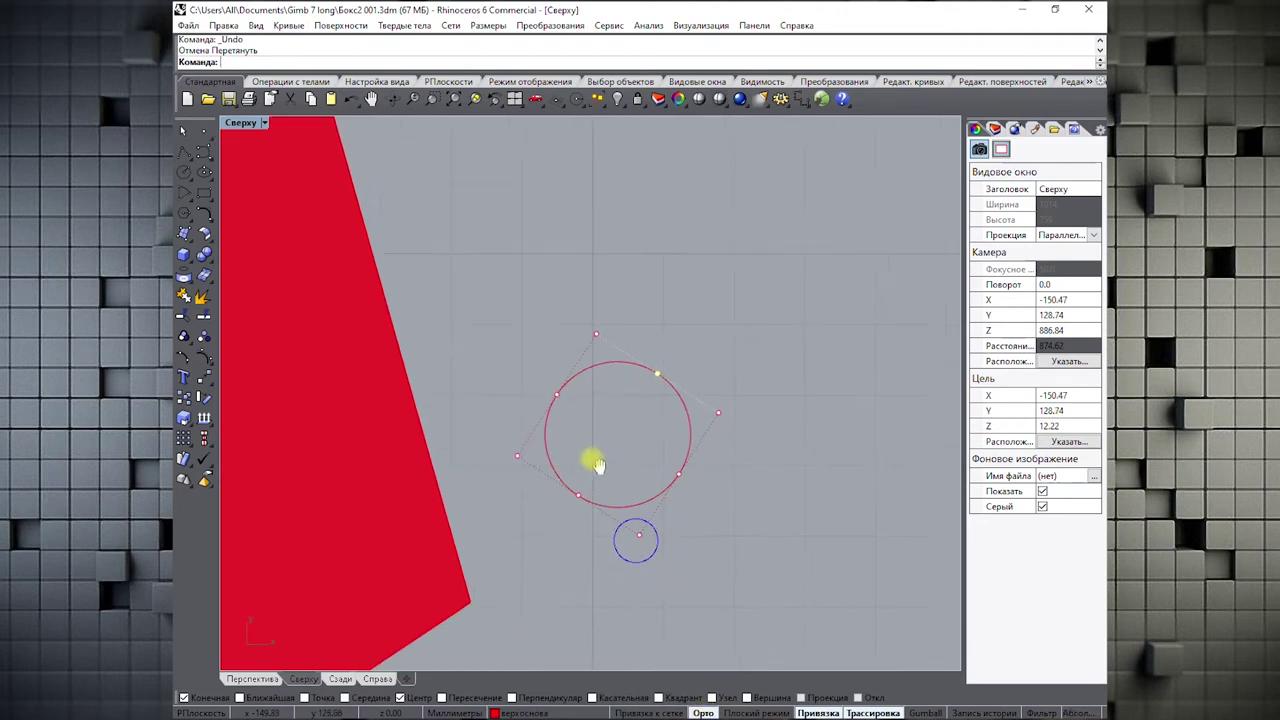
{"action": "scroll", "coordinate": [572, 492], "scroll_direction": "down", "scroll_amount": 3}
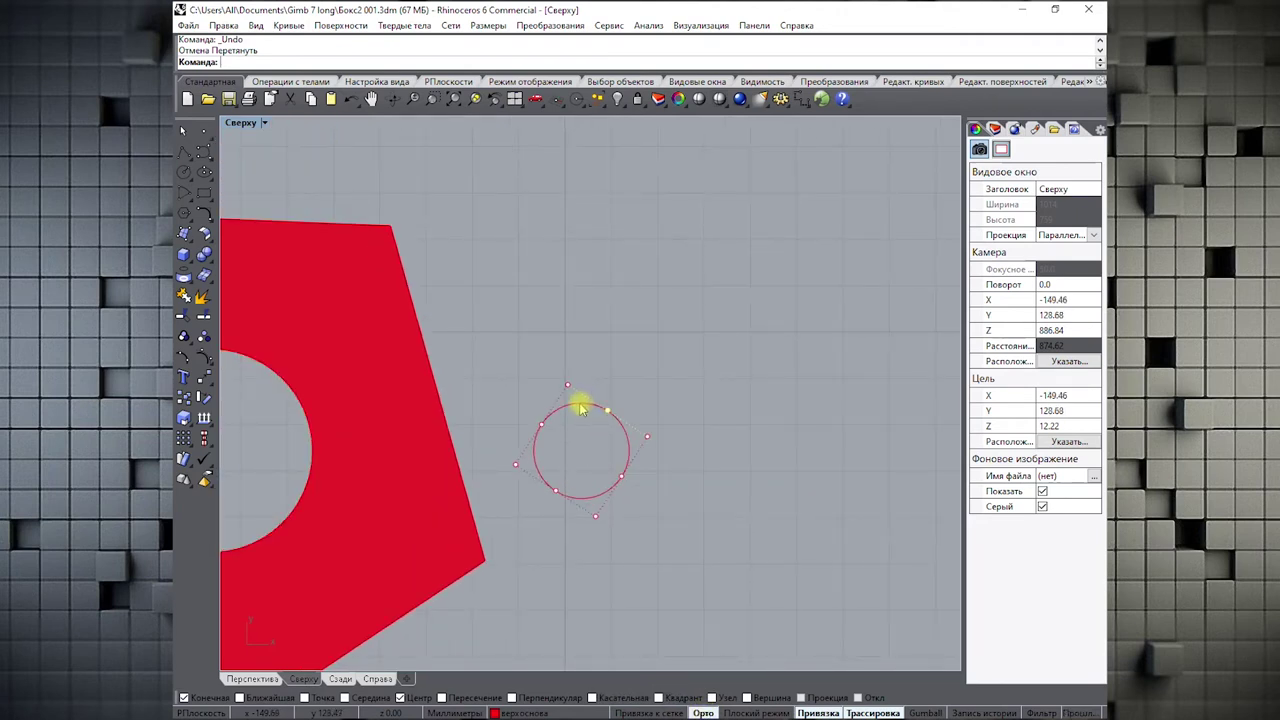
{"action": "left_click_drag", "start_coordinate": [581, 409], "coordinate": [553, 447]}
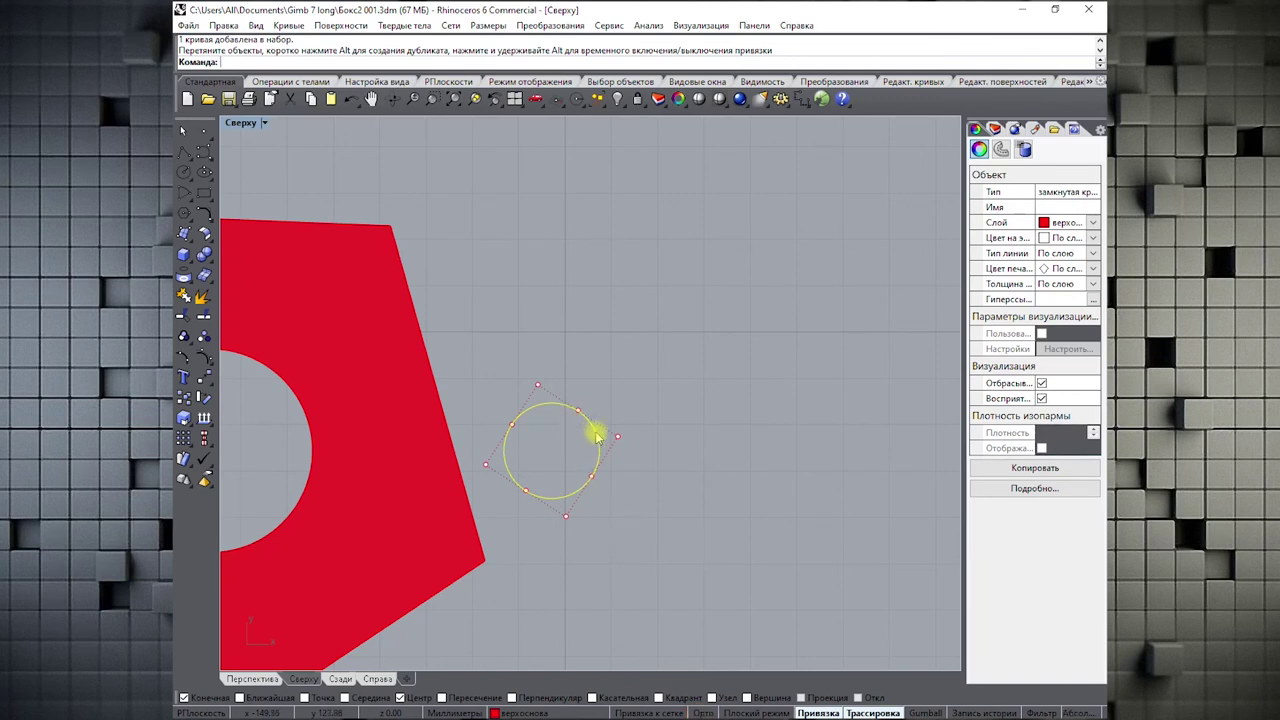
{"action": "left_click_drag", "start_coordinate": [596, 436], "coordinate": [606, 287]}
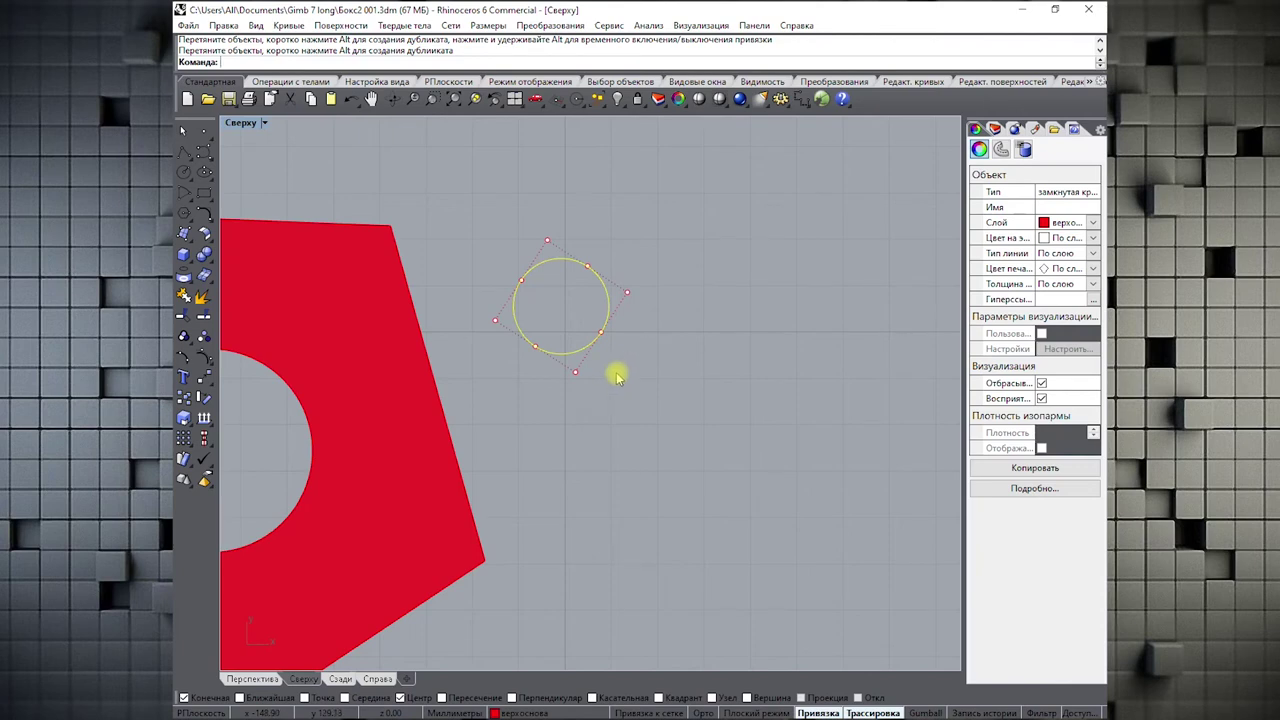
- Return to the four-viewport layout and maximize the Perspective viewport, framing the whole model
{"action": "scroll", "coordinate": [614, 371], "scroll_direction": "down", "scroll_amount": 3}
{"action": "double_click", "coordinate": [248, 122]}
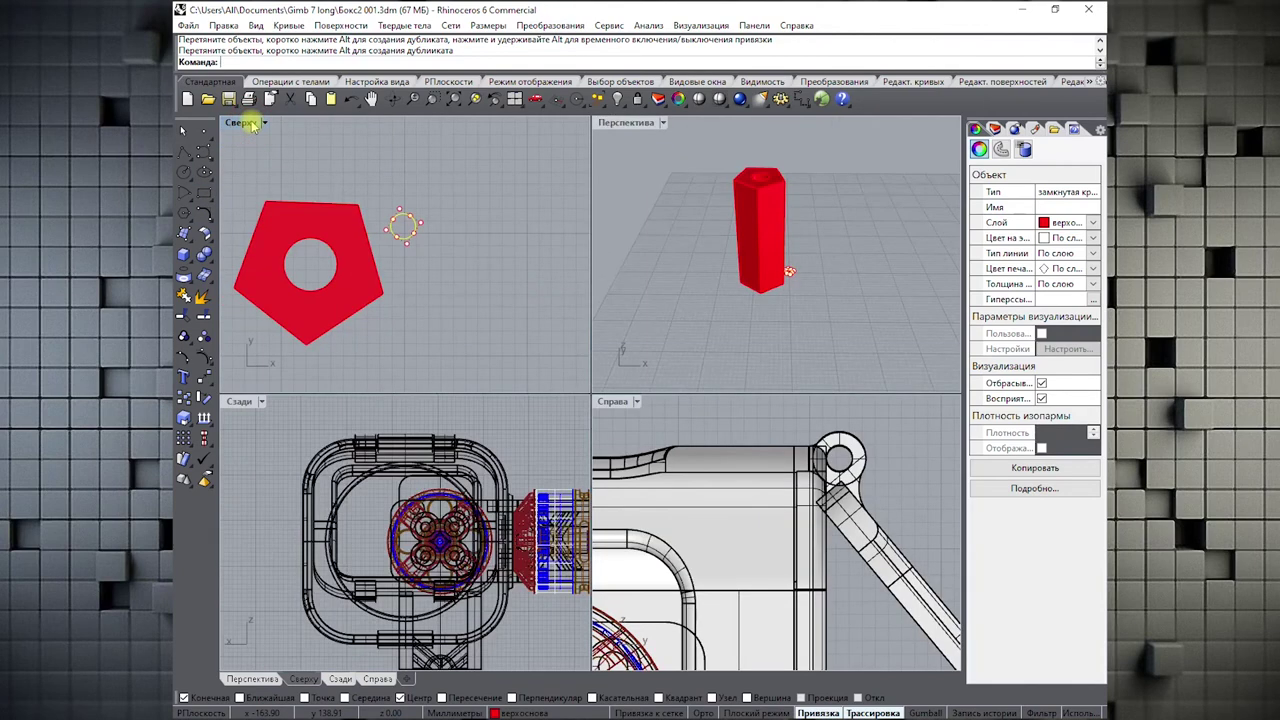
{"action": "double_click", "coordinate": [626, 122]}
{"action": "scroll", "coordinate": [757, 300], "scroll_direction": "down", "scroll_amount": 5}
{"action": "right_click_drag", "start_coordinate": [846, 363], "coordinate": [652, 505]}
{"action": "scroll", "coordinate": [660, 378], "scroll_direction": "down", "scroll_amount": 5}
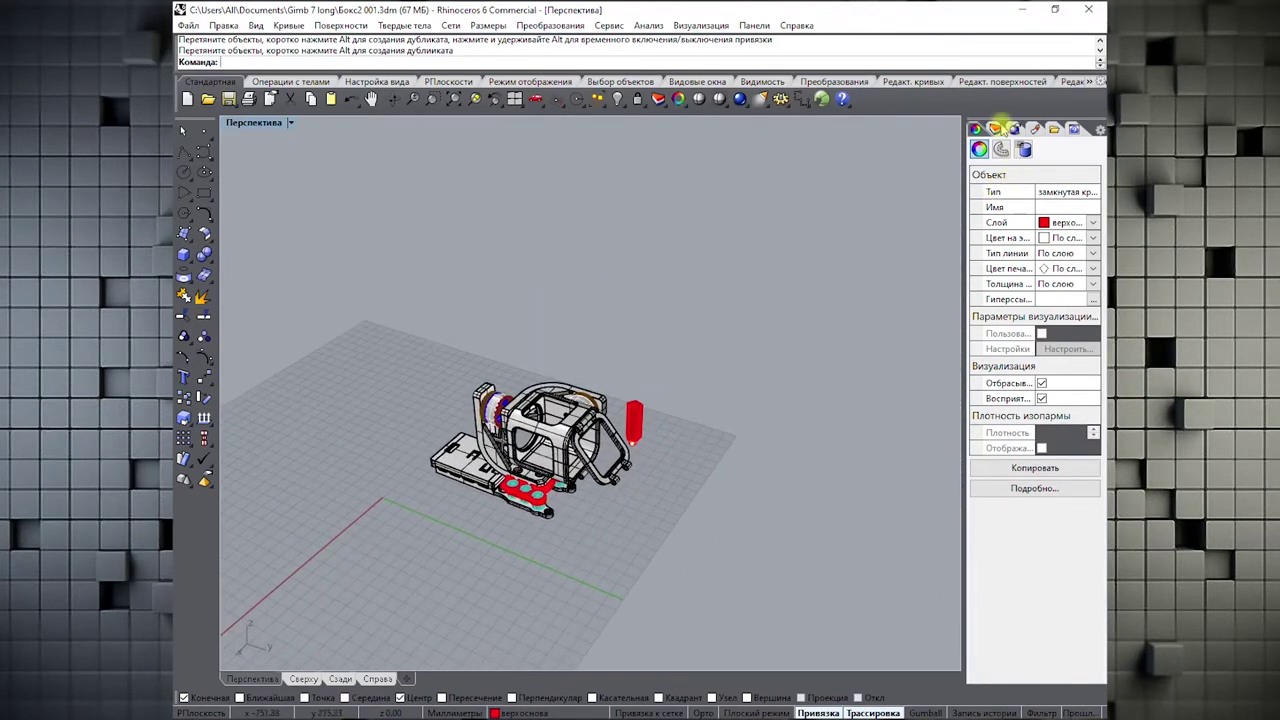
- Turn on the FOXEER layer in the layer list and select the camera model on it
{"action": "left_click", "coordinate": [996, 130]}
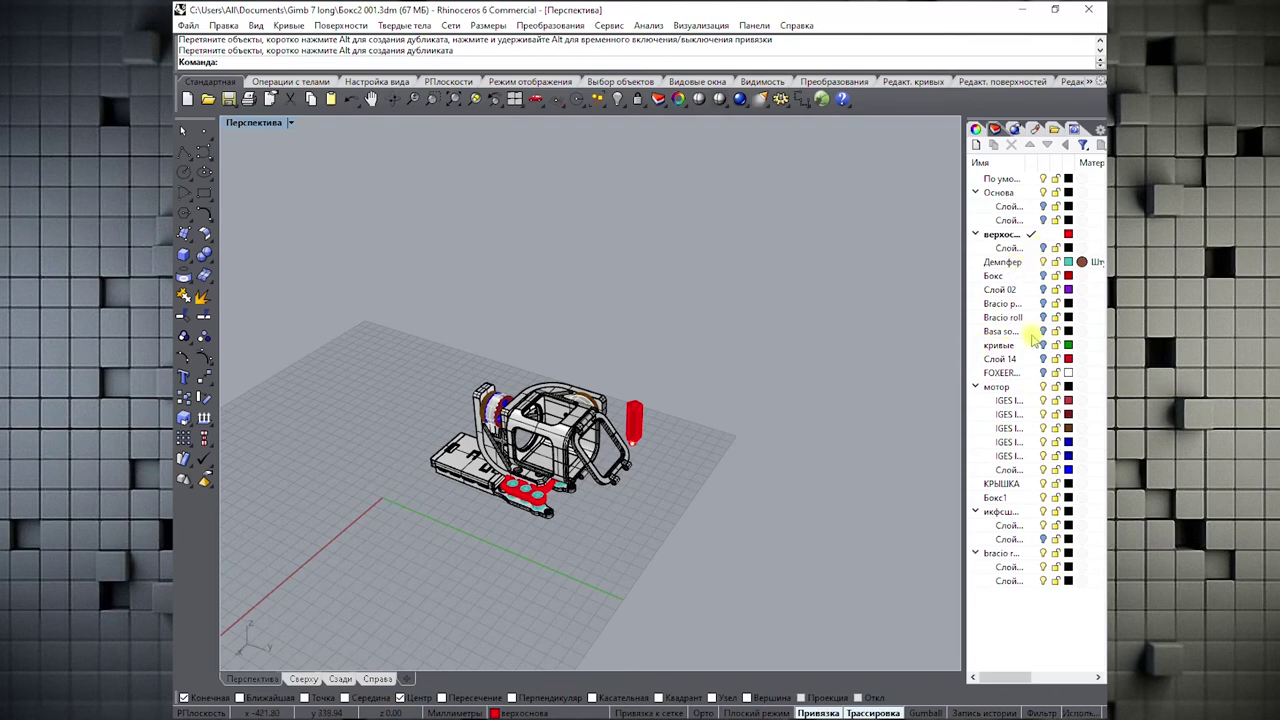
{"action": "left_click", "coordinate": [1042, 373]}
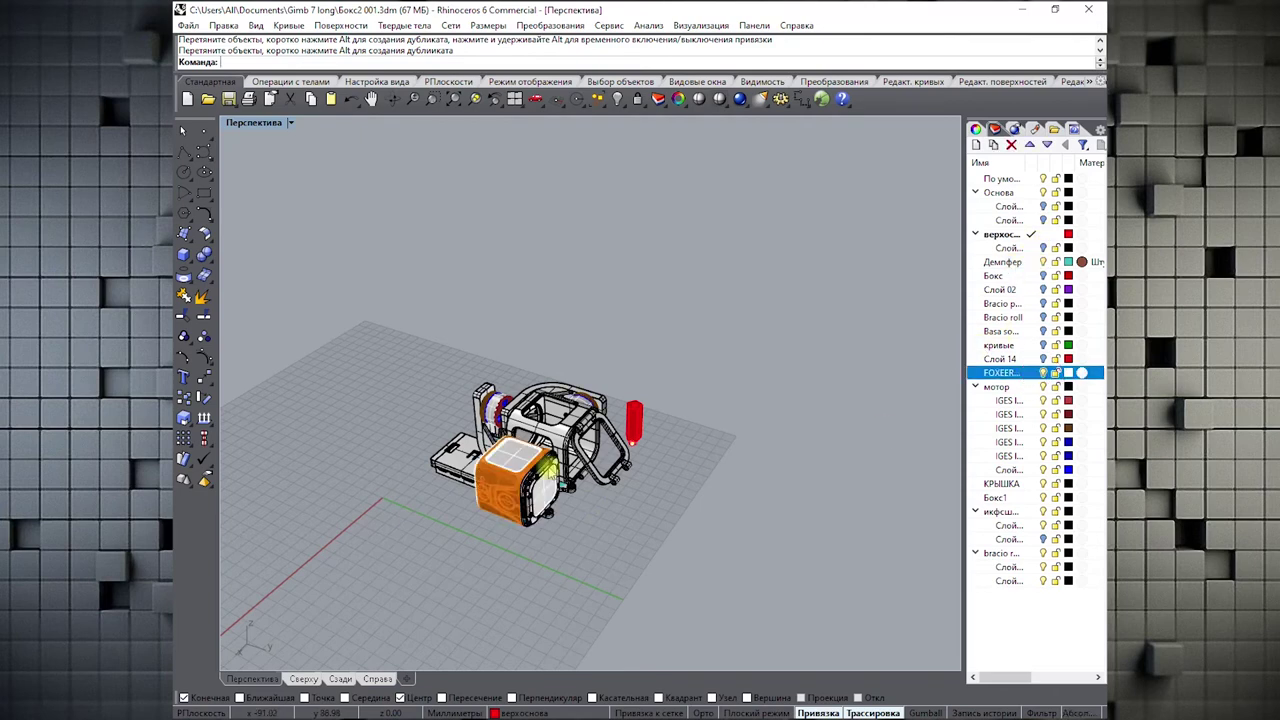
{"action": "right_click_drag", "start_coordinate": [540, 420], "coordinate": [494, 357]}
{"action": "scroll", "coordinate": [494, 357], "scroll_direction": "up", "scroll_amount": 5}
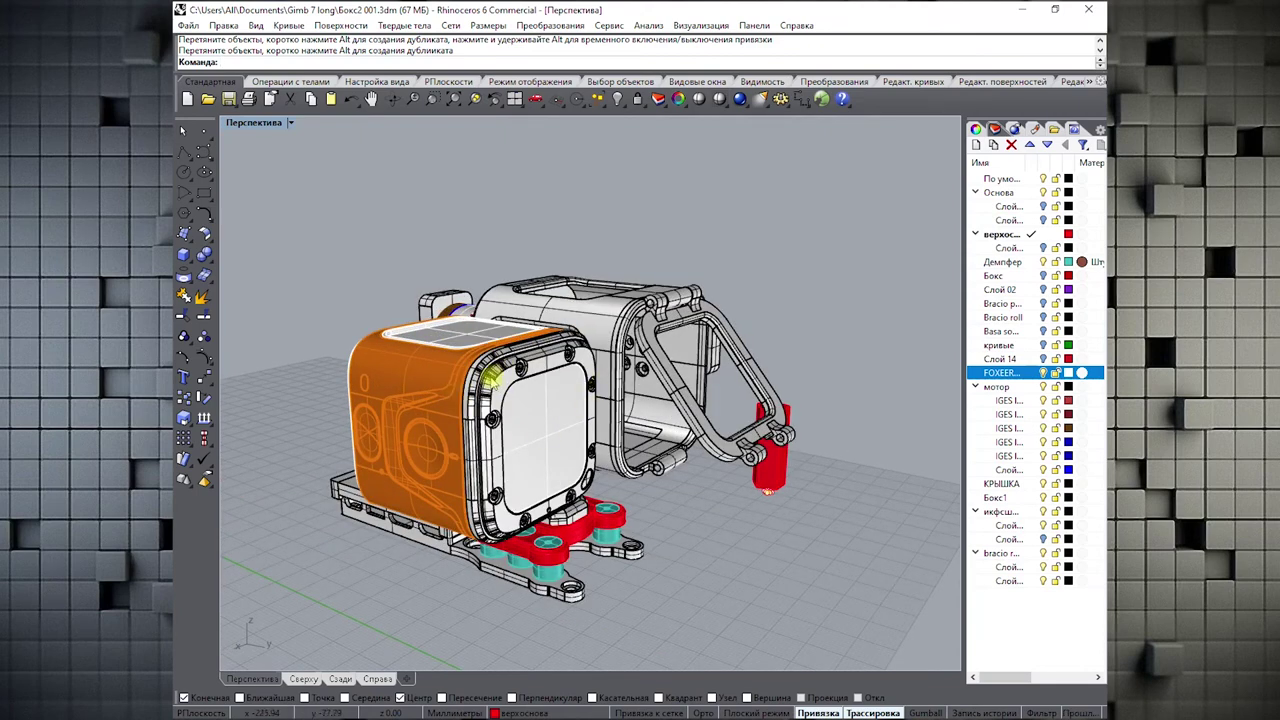
{"action": "left_click", "coordinate": [488, 380]}
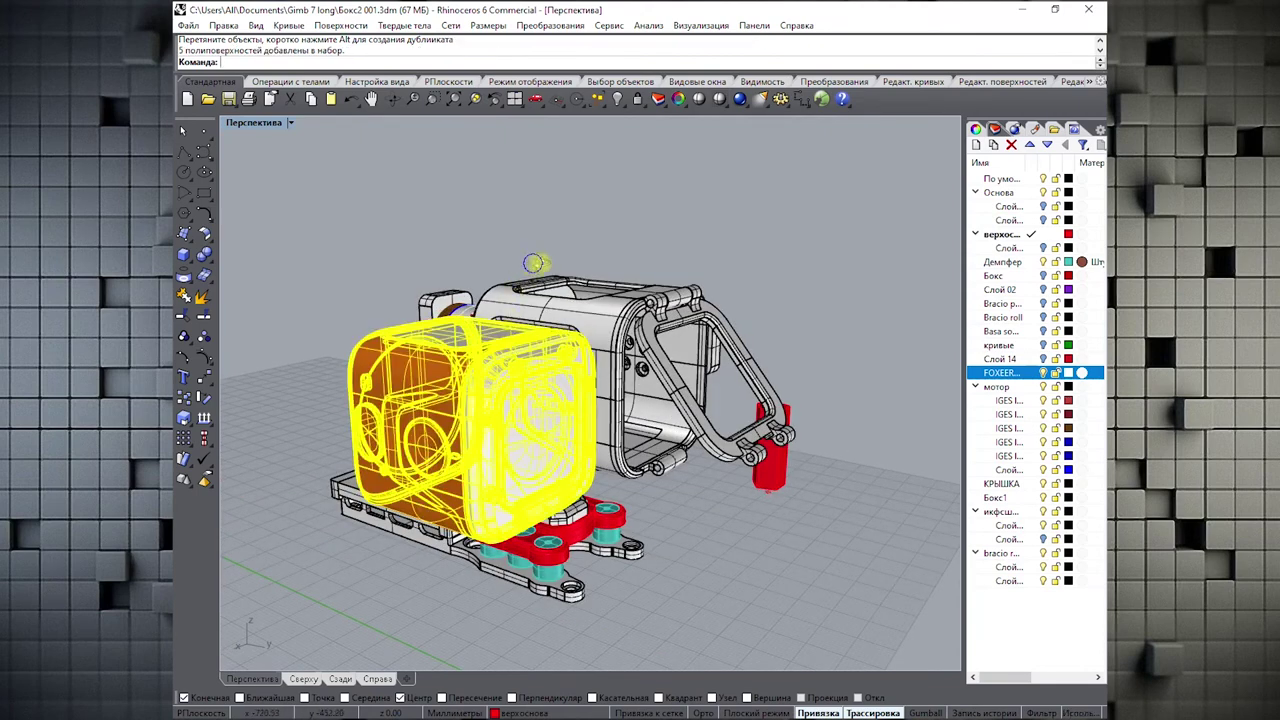
{"action": "right_click_drag", "start_coordinate": [531, 263], "coordinate": [569, 280]}
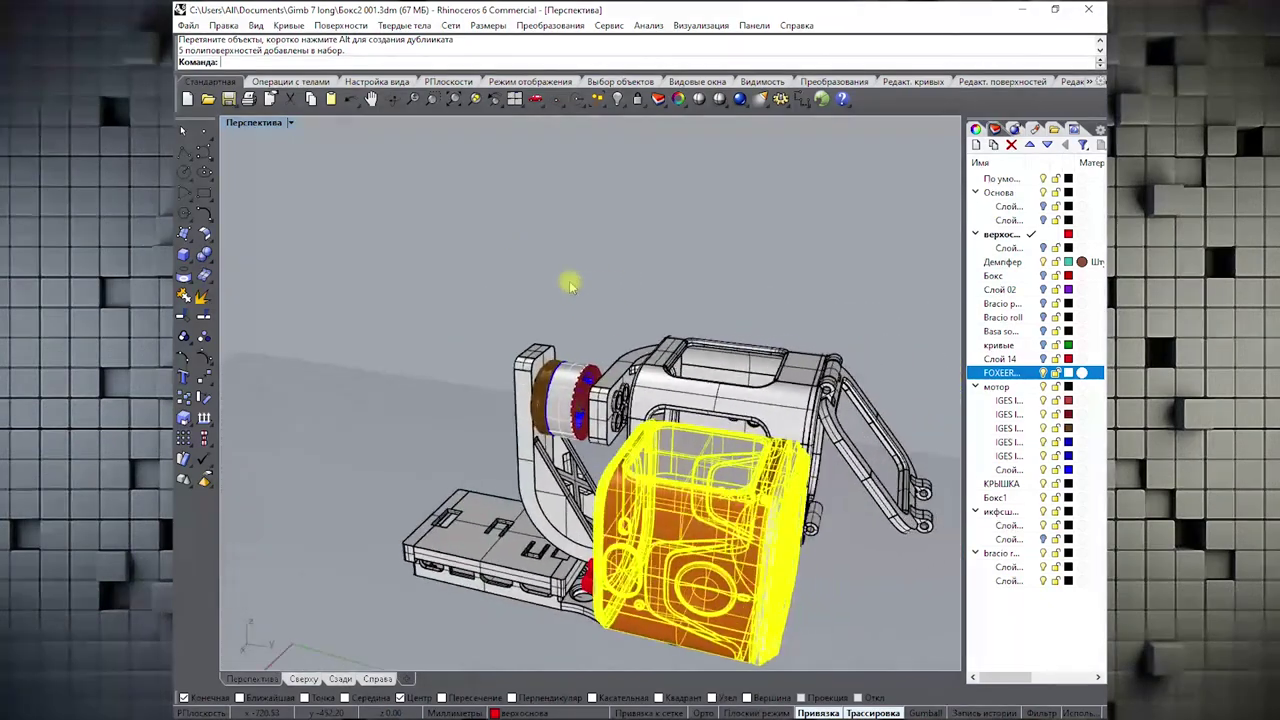
- Hide the FOXEER layer and create a new layer named 123
{"action": "left_click", "coordinate": [1043, 373]}
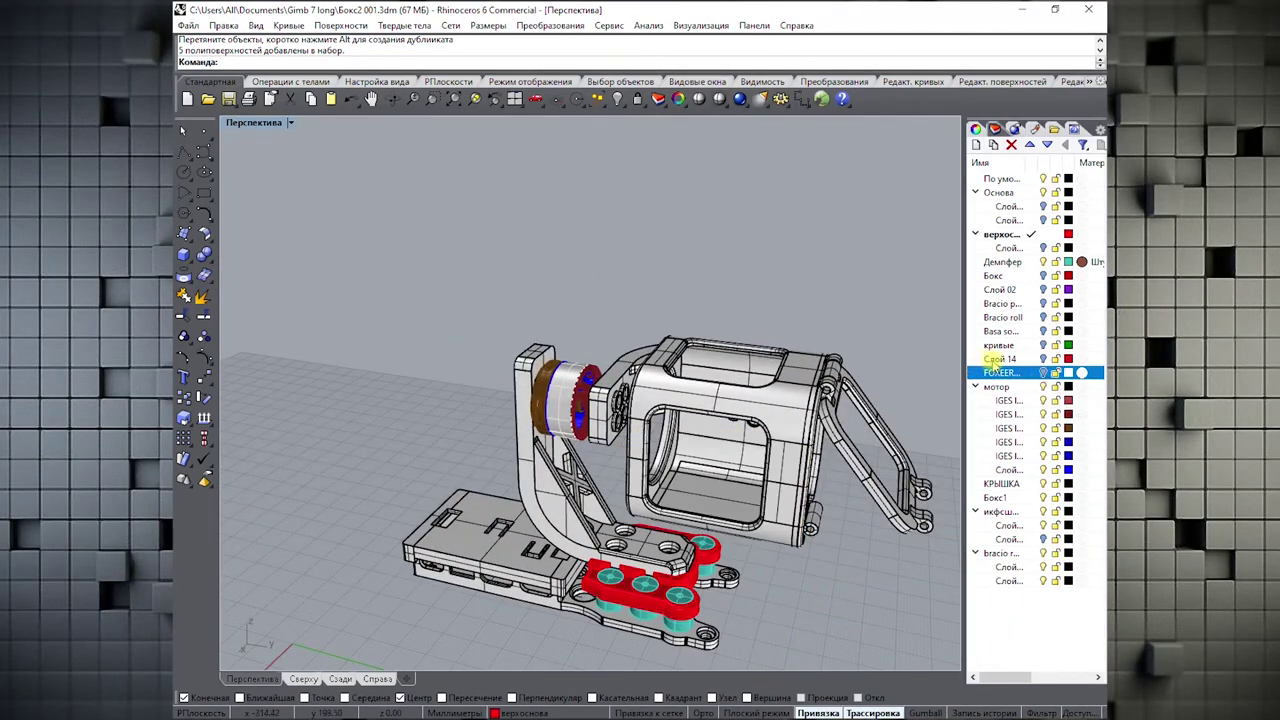
{"action": "left_click", "coordinate": [978, 145]}
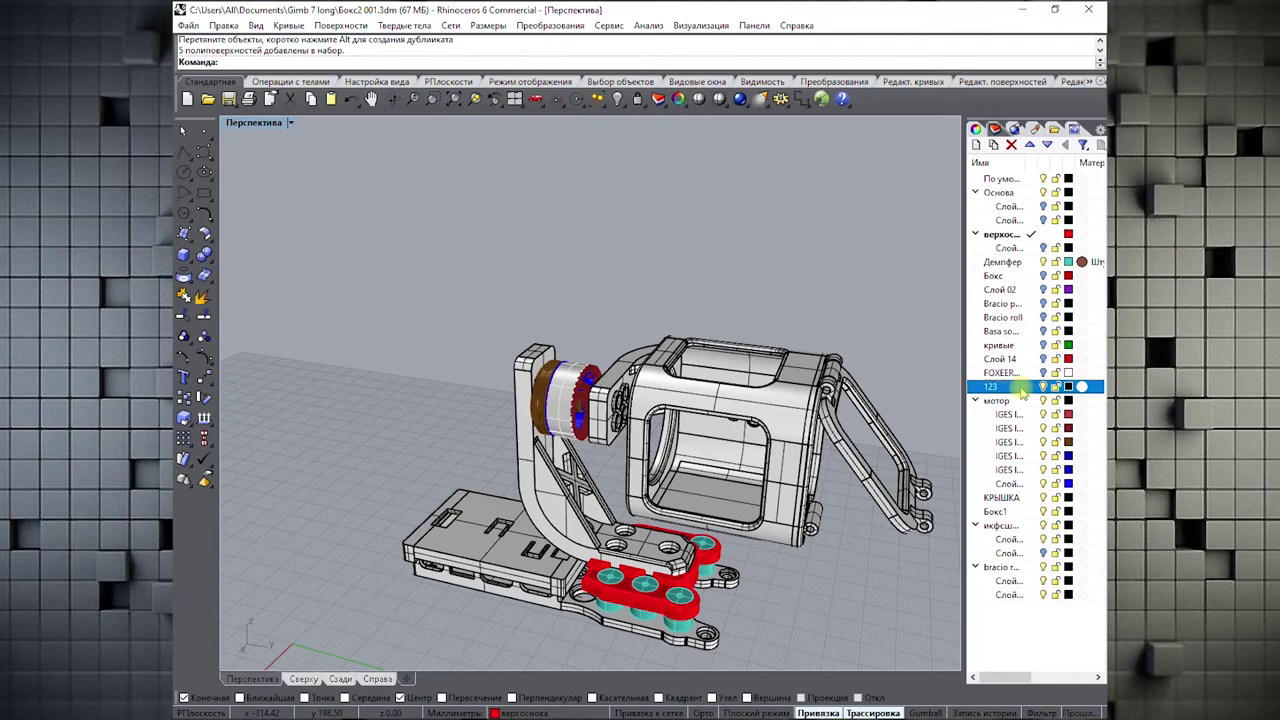
- Move the extruded pentagonal pillar to layer 123 and deselect it
{"action": "right_click_drag", "start_coordinate": [894, 343], "coordinate": [720, 474]}
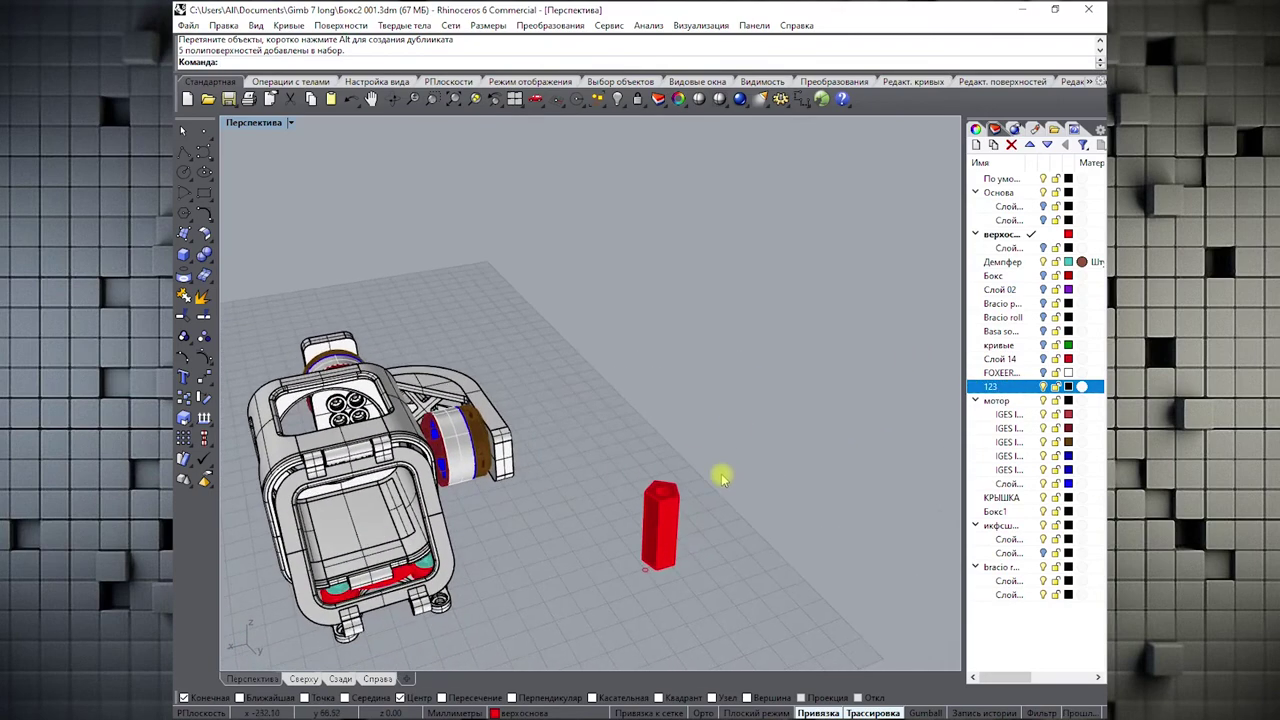
{"action": "left_click", "coordinate": [662, 518]}
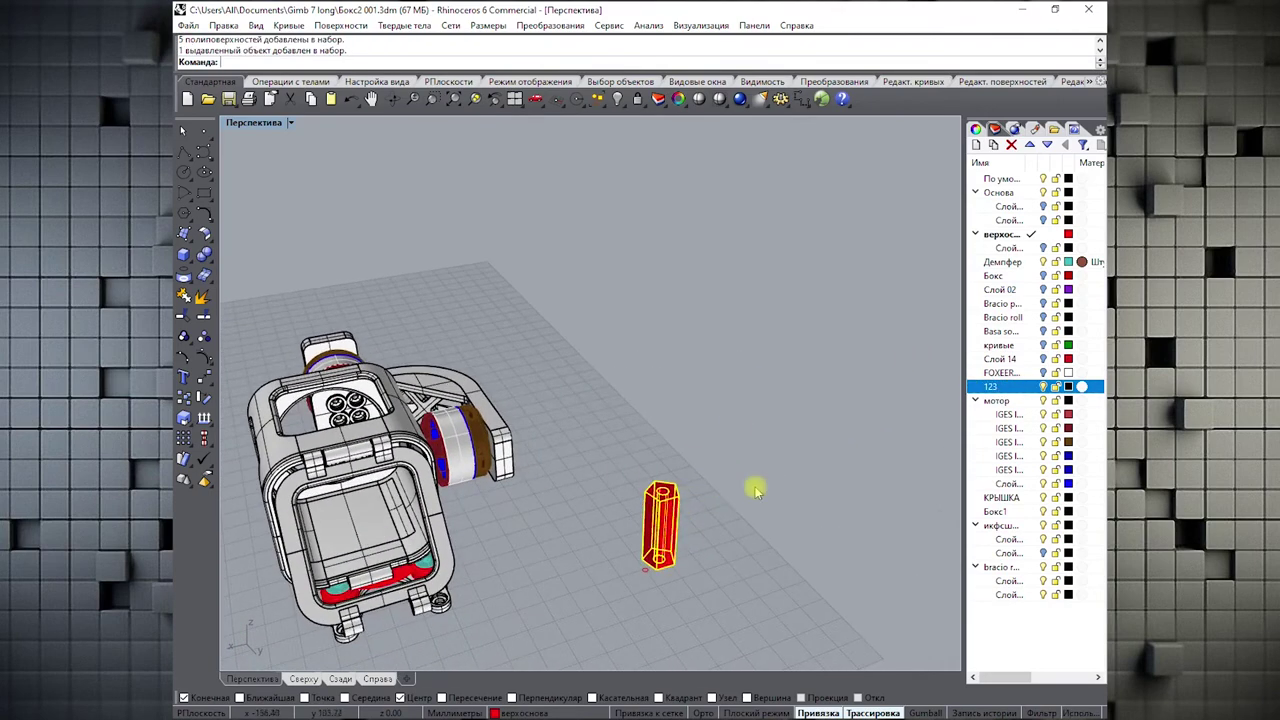
{"action": "right_click", "coordinate": [1008, 390]}
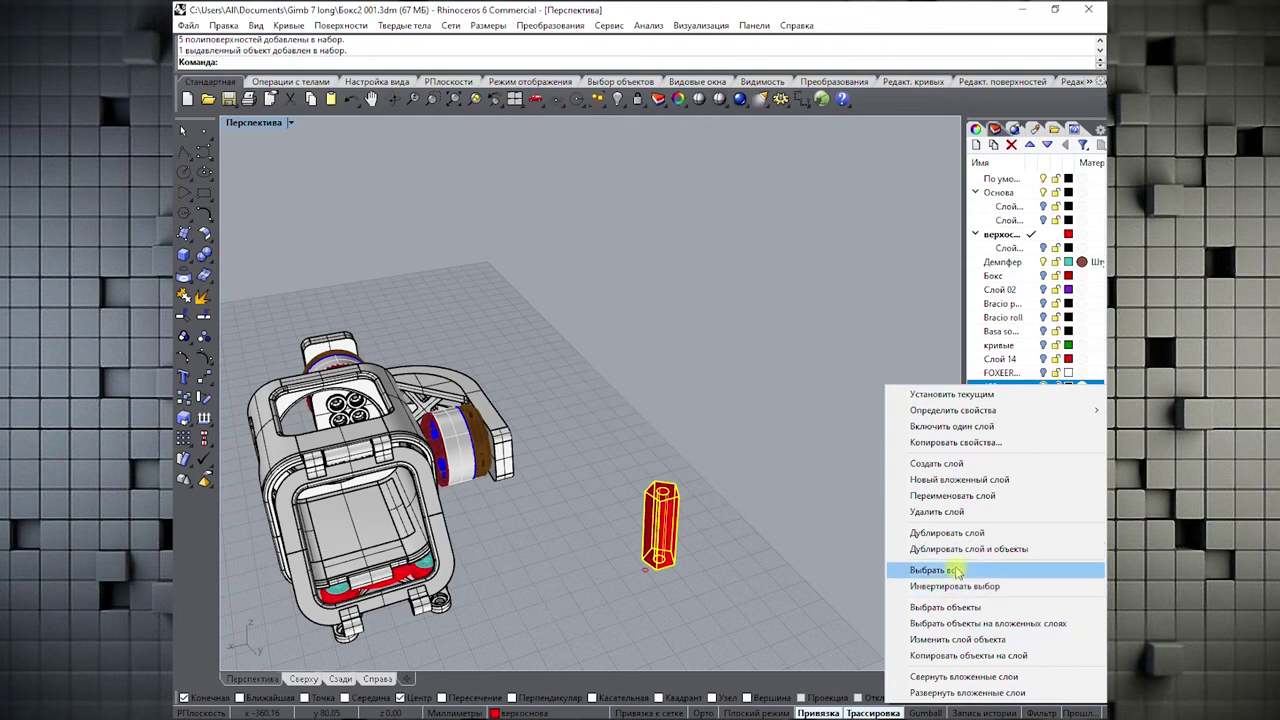
{"action": "left_click", "coordinate": [946, 639]}
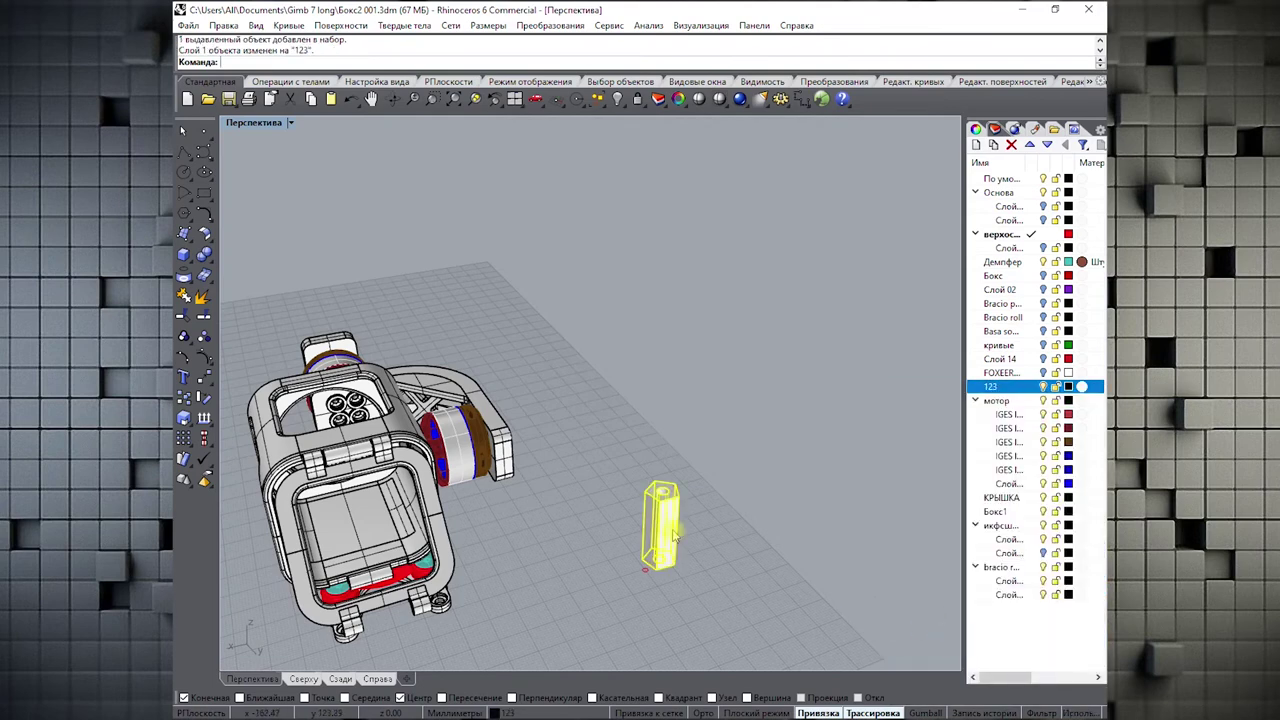
{"action": "left_click", "coordinate": [694, 462]}
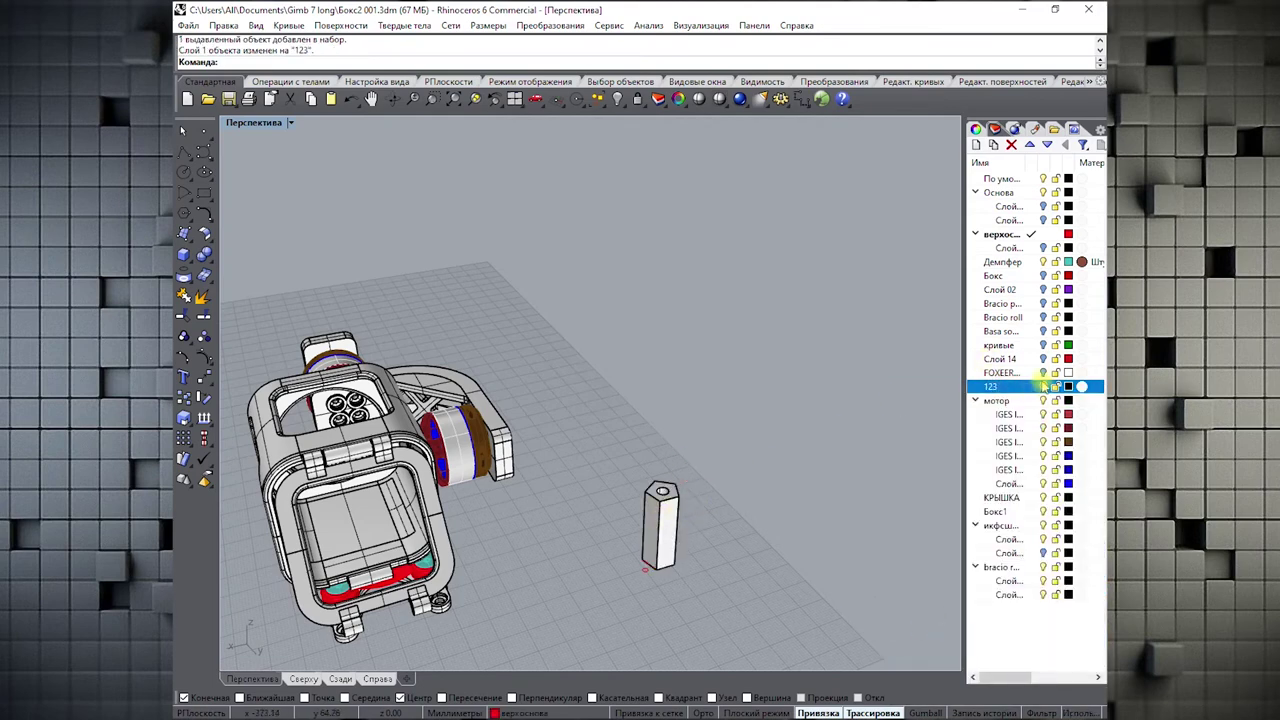
- Toggle the visibility of layer 123 off and on, leaving the layer hidden
{"action": "left_click", "coordinate": [1043, 386]}
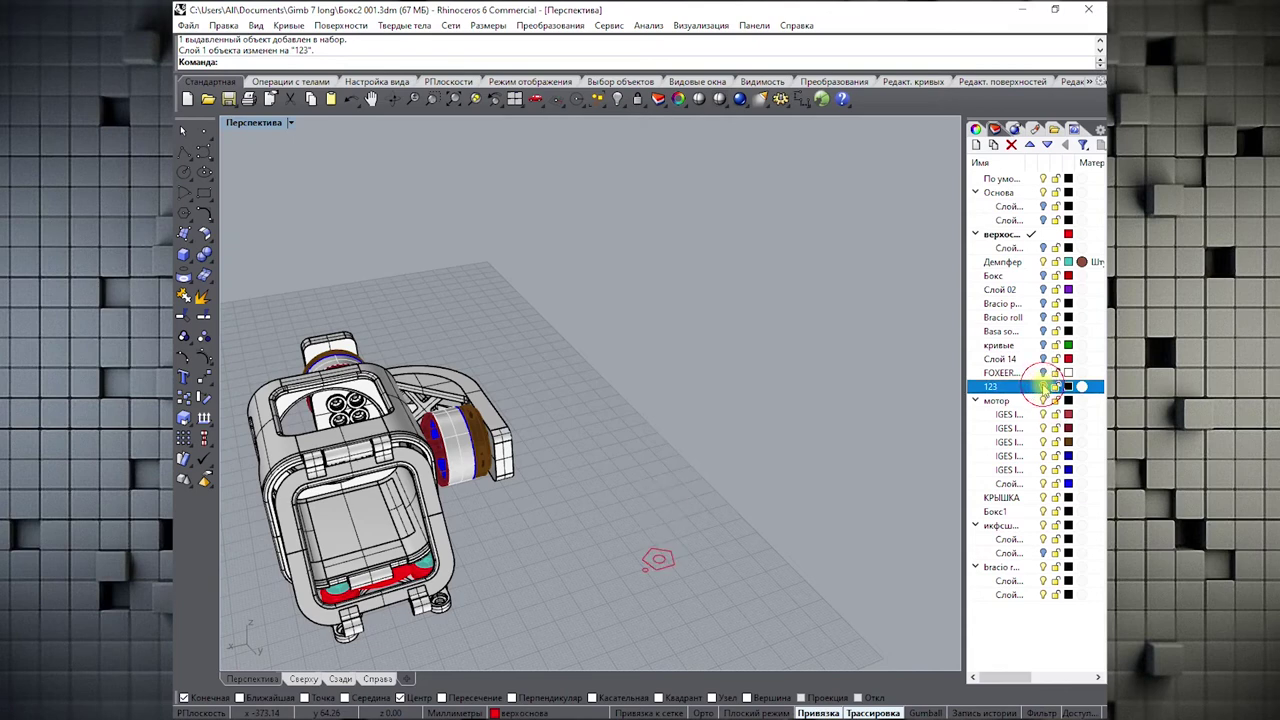
{"action": "left_click", "coordinate": [1043, 386]}
{"action": "left_click", "coordinate": [1043, 386]}
{"action": "right_click_drag", "start_coordinate": [466, 410], "coordinate": [555, 449]}
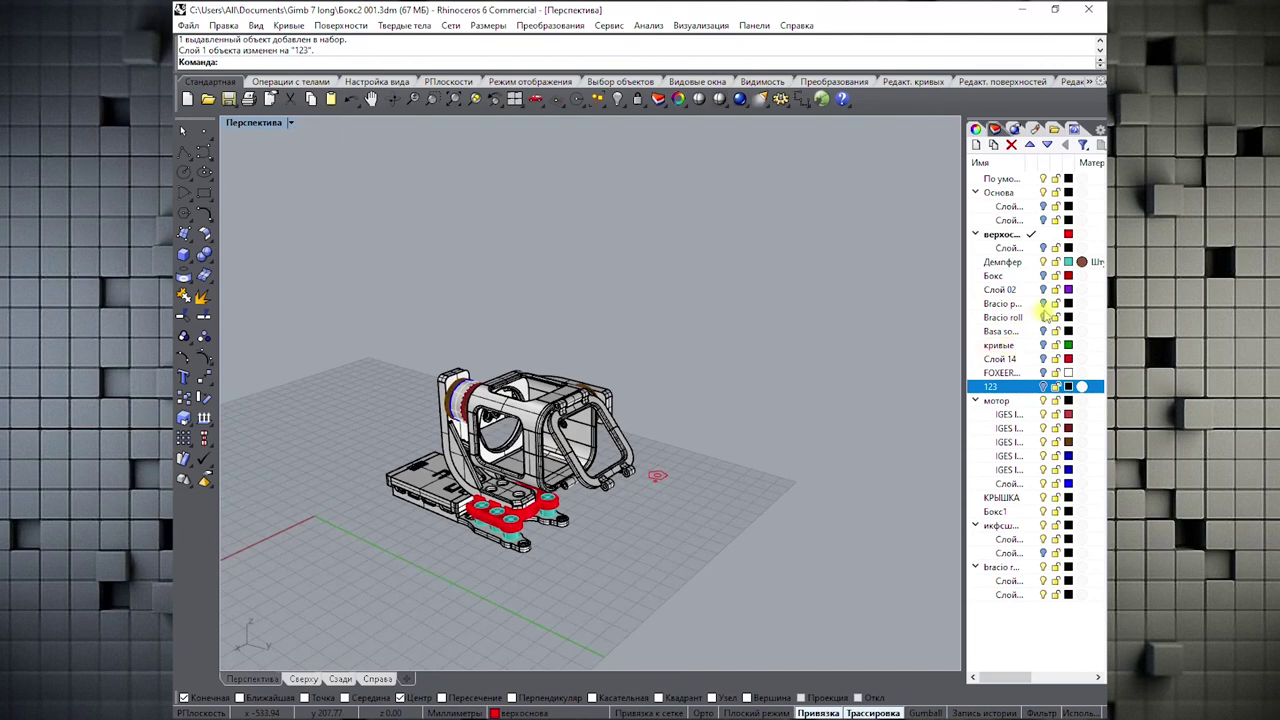
- Toggle the visibility of the Bracio roll layer and check the gimbal model from the side
{"action": "left_click", "coordinate": [1047, 318]}
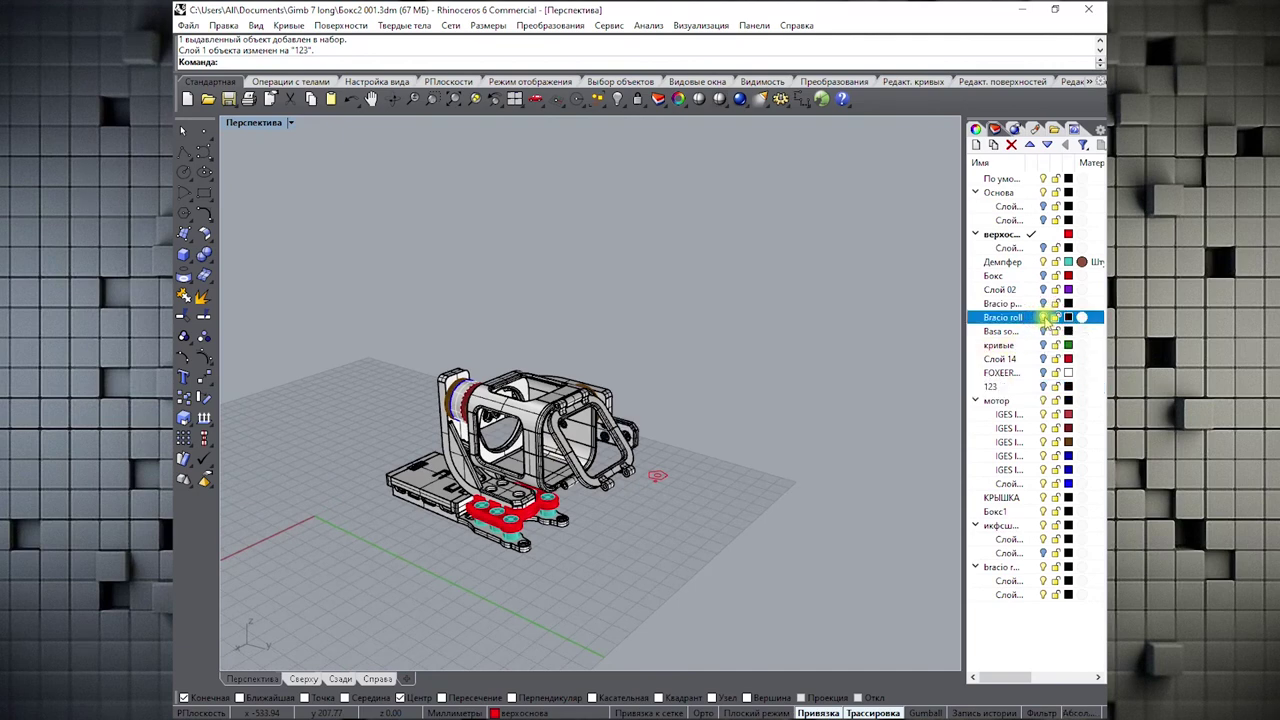
{"action": "right_click_drag", "start_coordinate": [629, 445], "coordinate": [652, 432]}
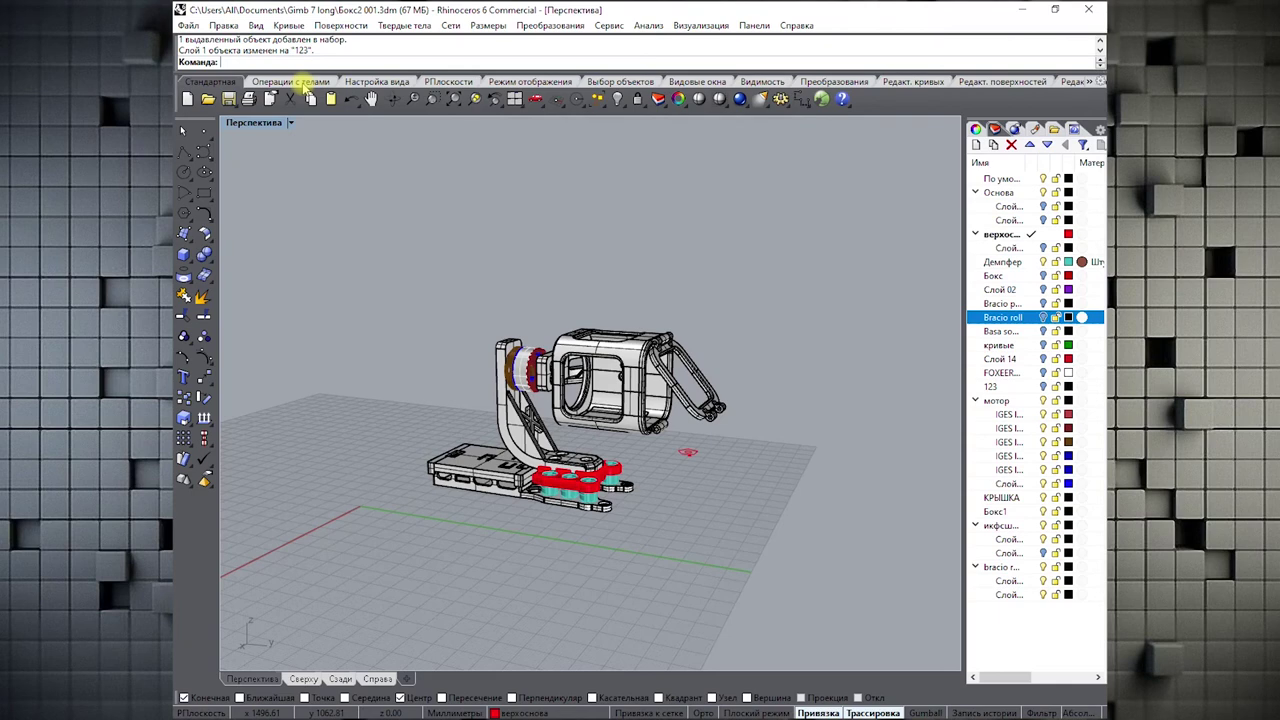
- Open the recently used file ARM protekt.3dm in place of the current model
{"action": "left_click", "coordinate": [190, 25]}
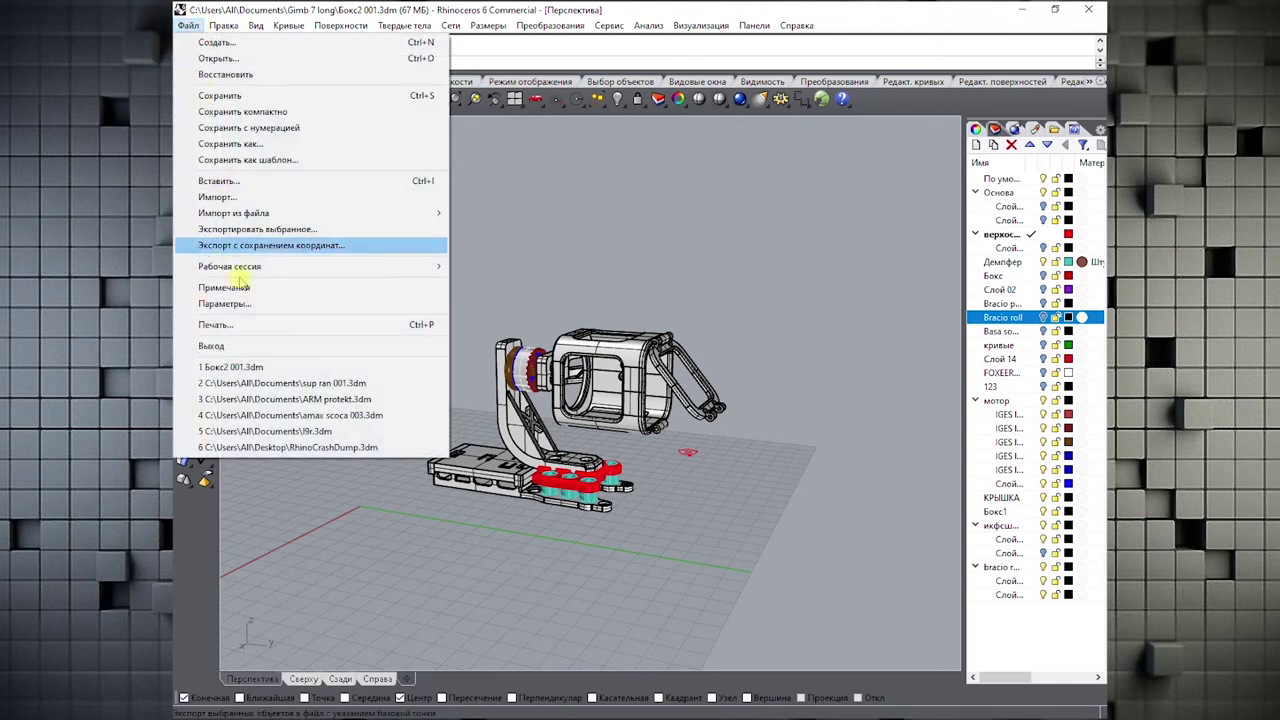
{"action": "left_click", "coordinate": [312, 399]}
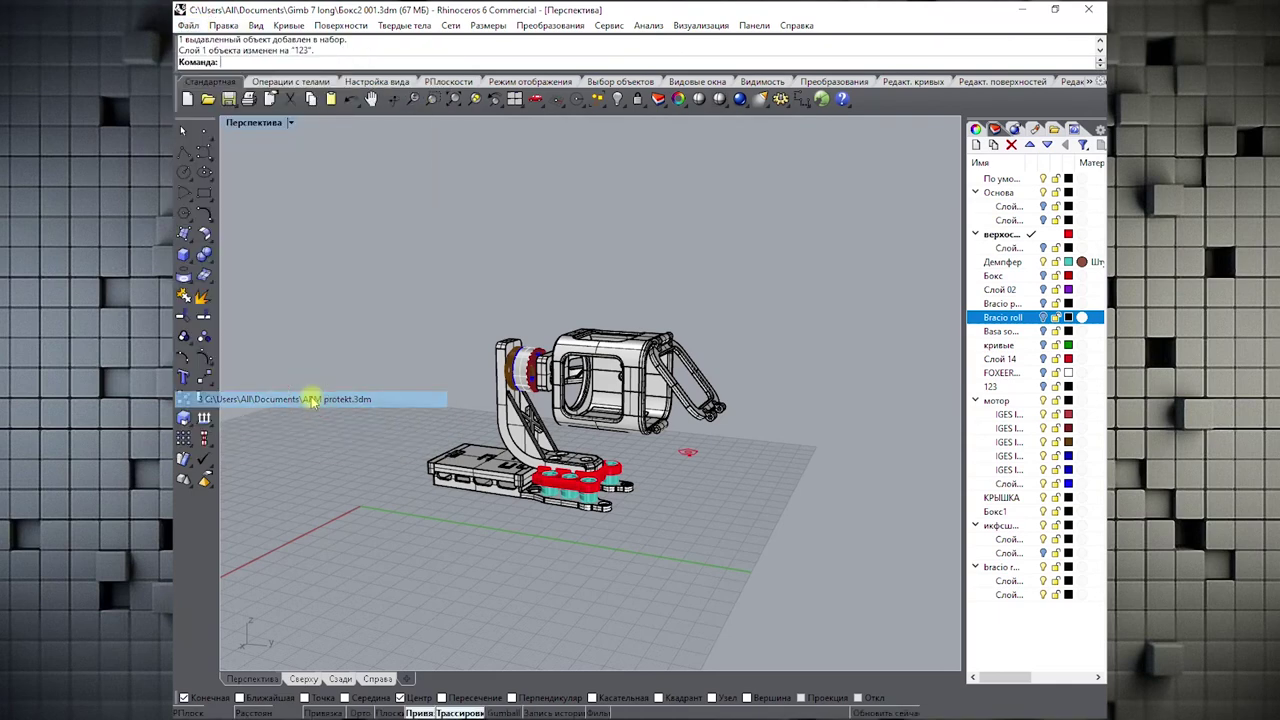
{"action": "left_click", "coordinate": [656, 423]}
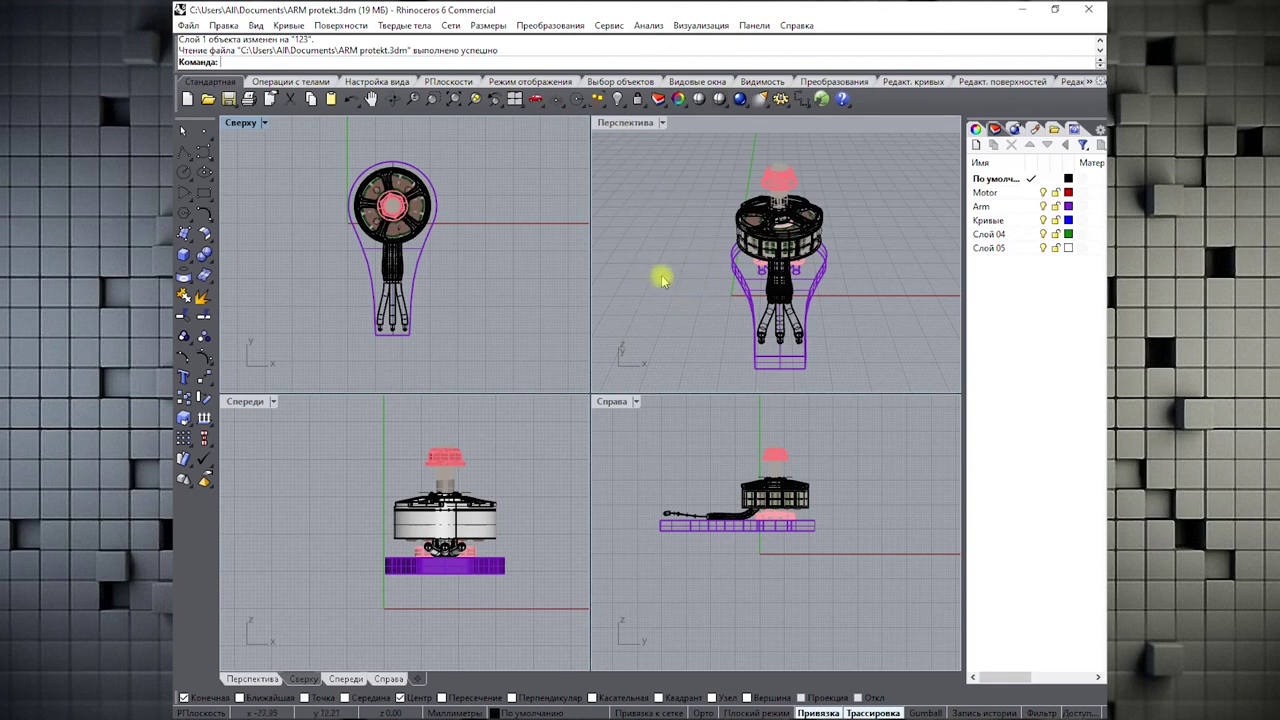
- Switch the perspective viewport to the shaded display mode (Тонирование) and inspect the motor assembly from several angles
{"action": "right_click_drag", "start_coordinate": [663, 277], "coordinate": [800, 236]}
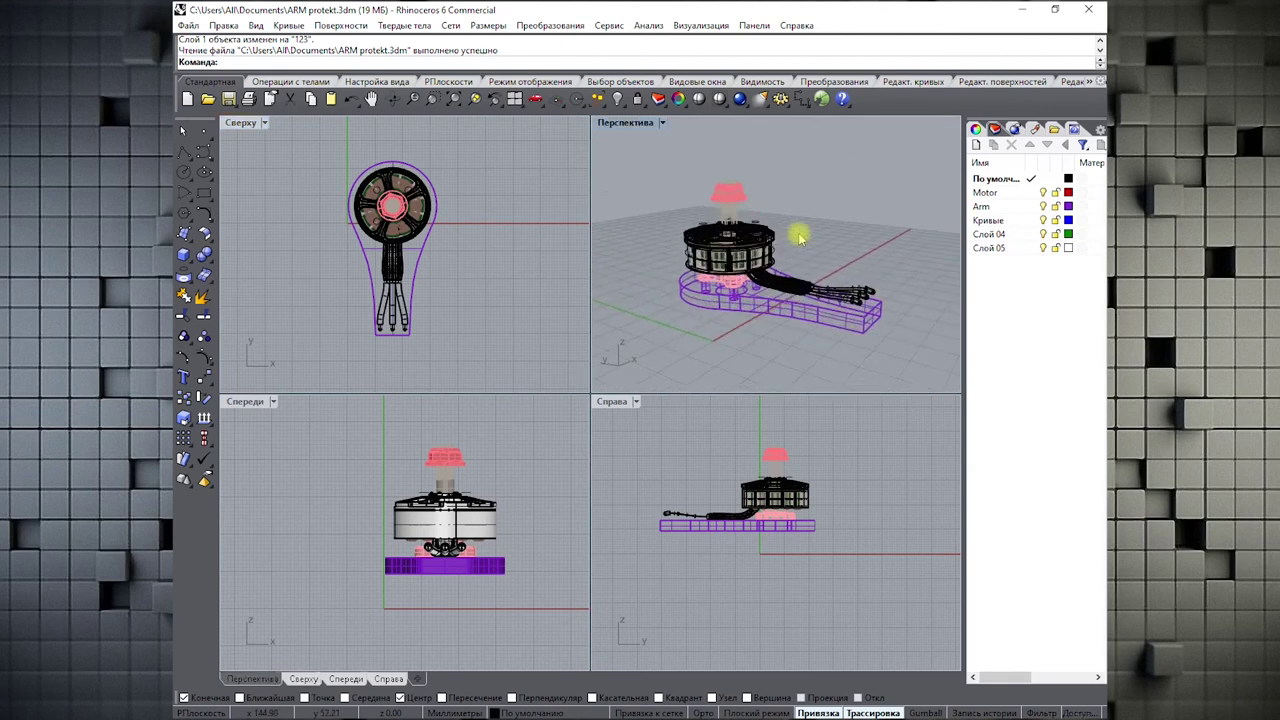
{"action": "left_click", "coordinate": [662, 123]}
{"action": "left_click", "coordinate": [606, 175]}
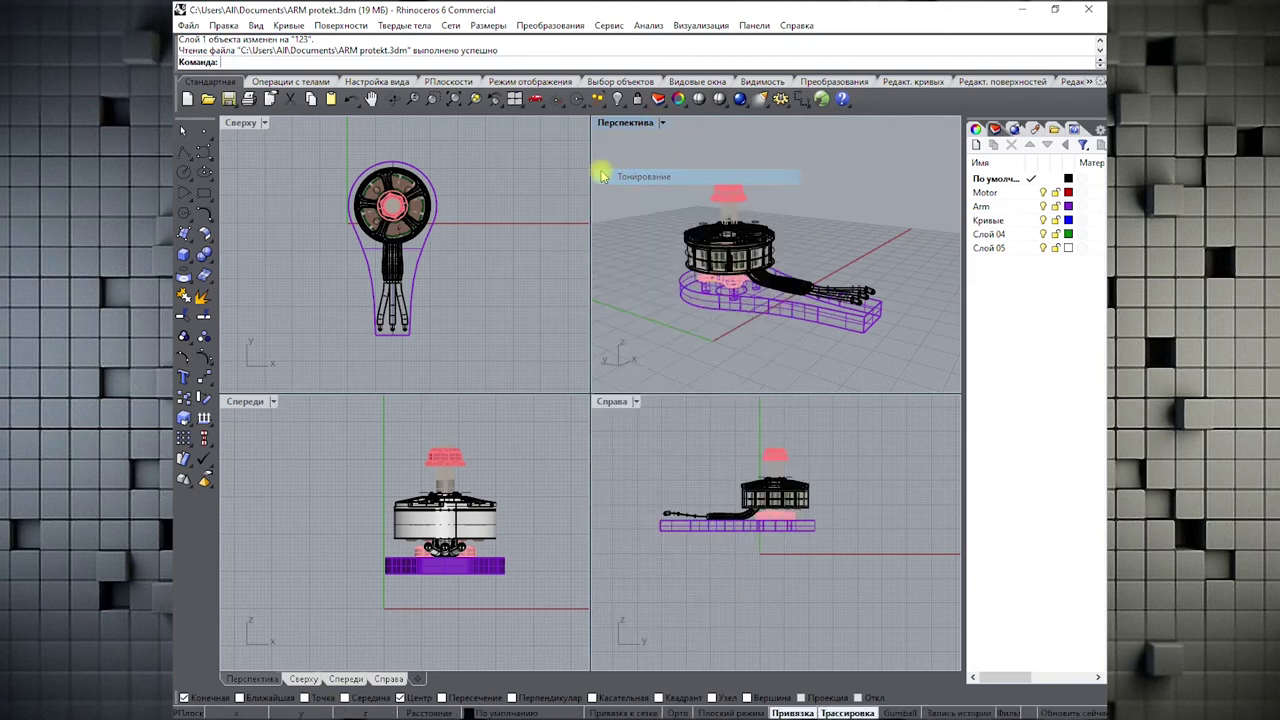
{"action": "mouse_move", "coordinate": [682, 248]}
{"action": "right_mouse_down"}
{"action": "mouse_move", "coordinate": [837, 223]}
{"action": "mouse_move", "coordinate": [722, 243]}
{"action": "mouse_move", "coordinate": [705, 255]}
{"action": "mouse_move", "coordinate": [686, 323]}
{"action": "mouse_move", "coordinate": [720, 290]}
{"action": "right_mouse_up"}
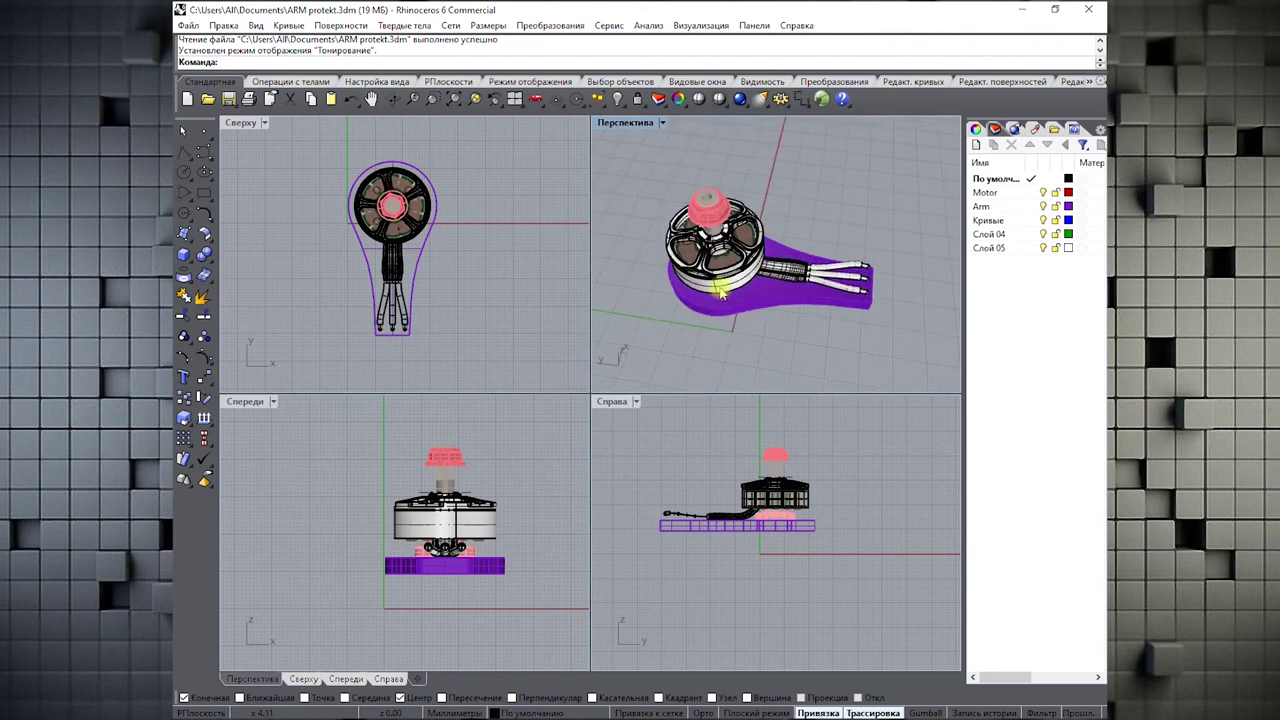
{"action": "right_click_drag", "start_coordinate": [613, 250], "coordinate": [689, 185]}
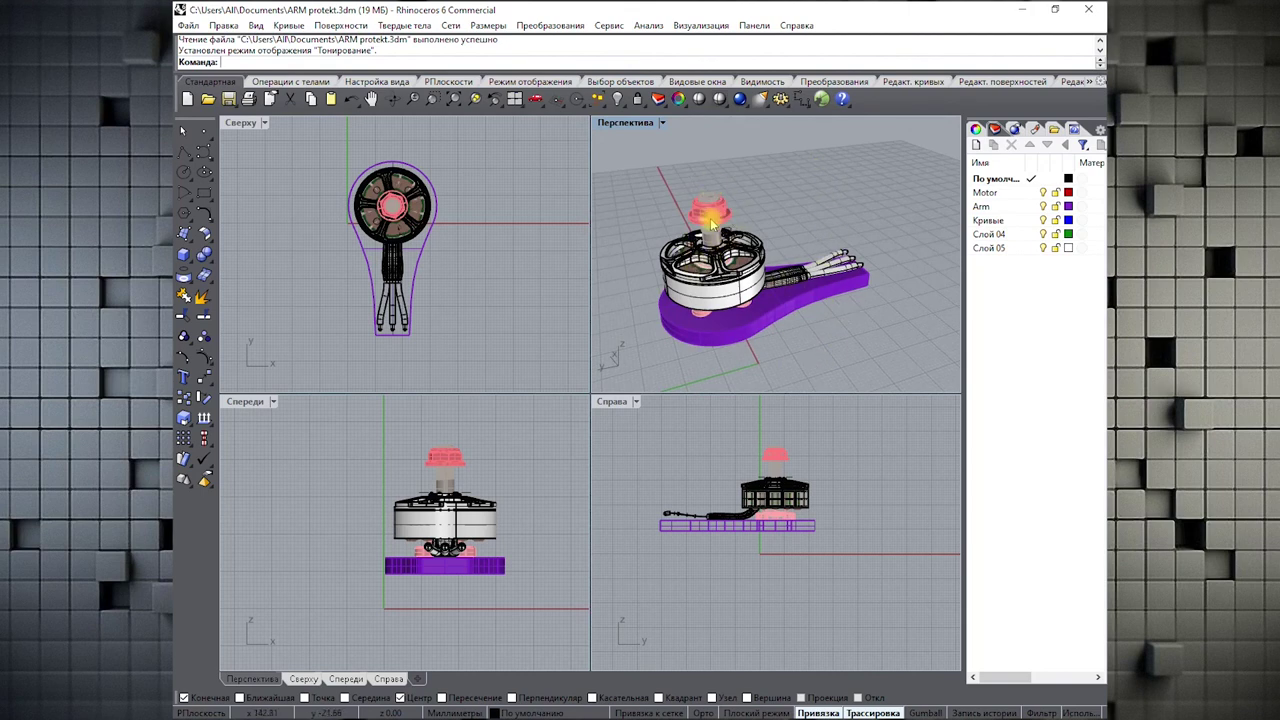
{"action": "right_click_drag", "start_coordinate": [720, 260], "coordinate": [666, 123]}
- Maximize the perspective viewport and examine the motor windings and nut up close
{"action": "double_click", "coordinate": [620, 122]}
{"action": "scroll", "coordinate": [426, 470], "scroll_direction": "up", "scroll_amount": 6}
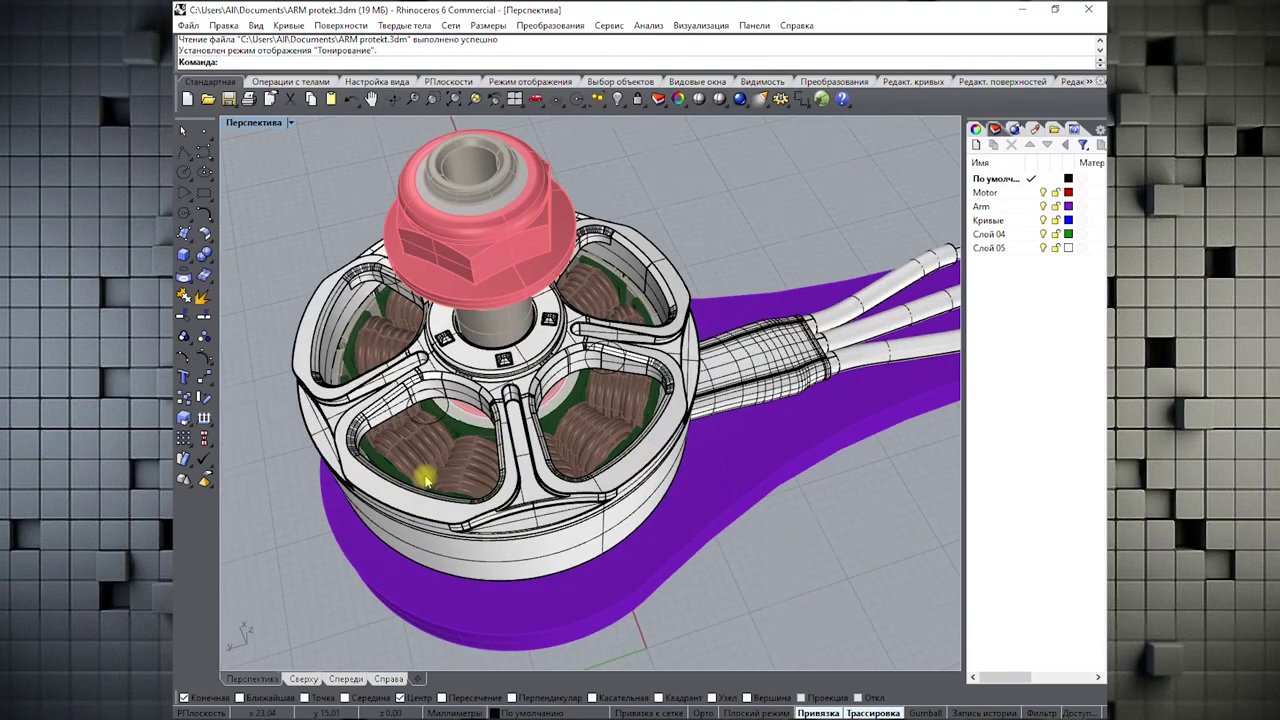
{"action": "scroll", "coordinate": [540, 407], "scroll_direction": "down", "scroll_amount": 2}
{"action": "right_click_drag", "start_coordinate": [540, 407], "coordinate": [500, 442]}
{"action": "scroll", "coordinate": [500, 442], "scroll_direction": "down", "scroll_amount": 5}
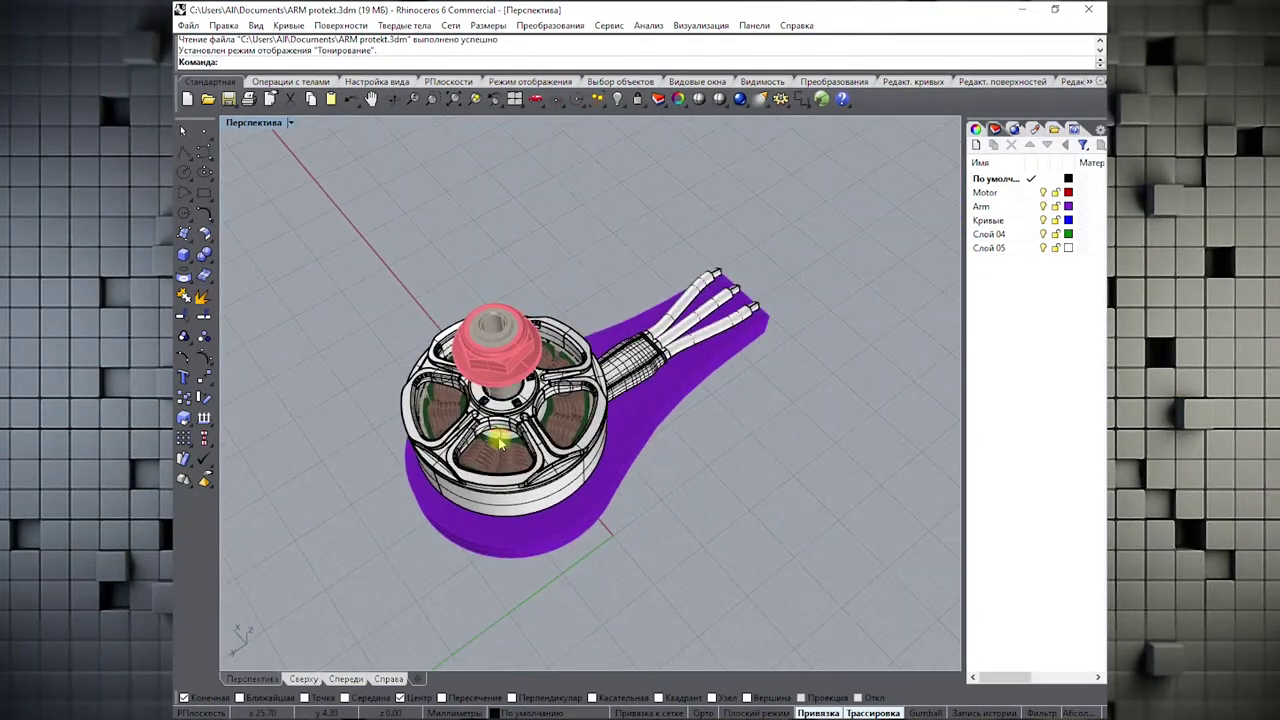
- Select the purple arm plate beneath the motor and look at it from the side and from above
{"action": "right_click_drag", "start_coordinate": [703, 513], "coordinate": [638, 405]}
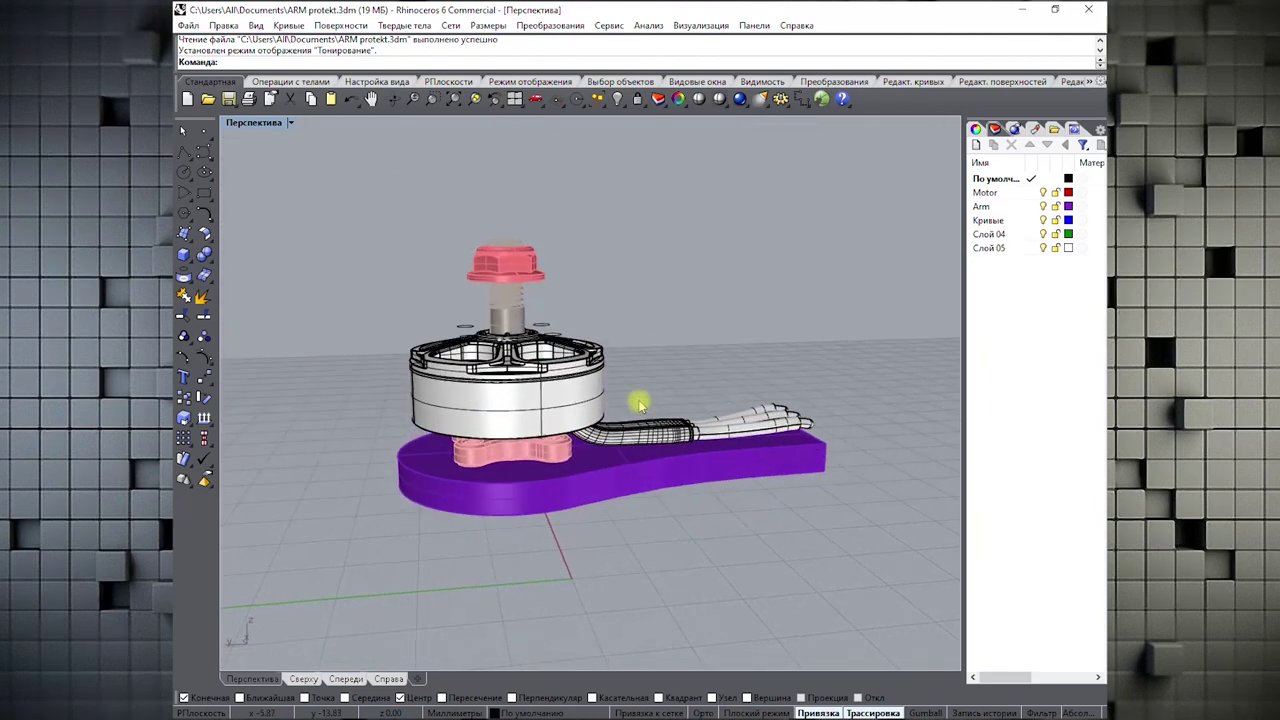
{"action": "left_click", "coordinate": [577, 490]}
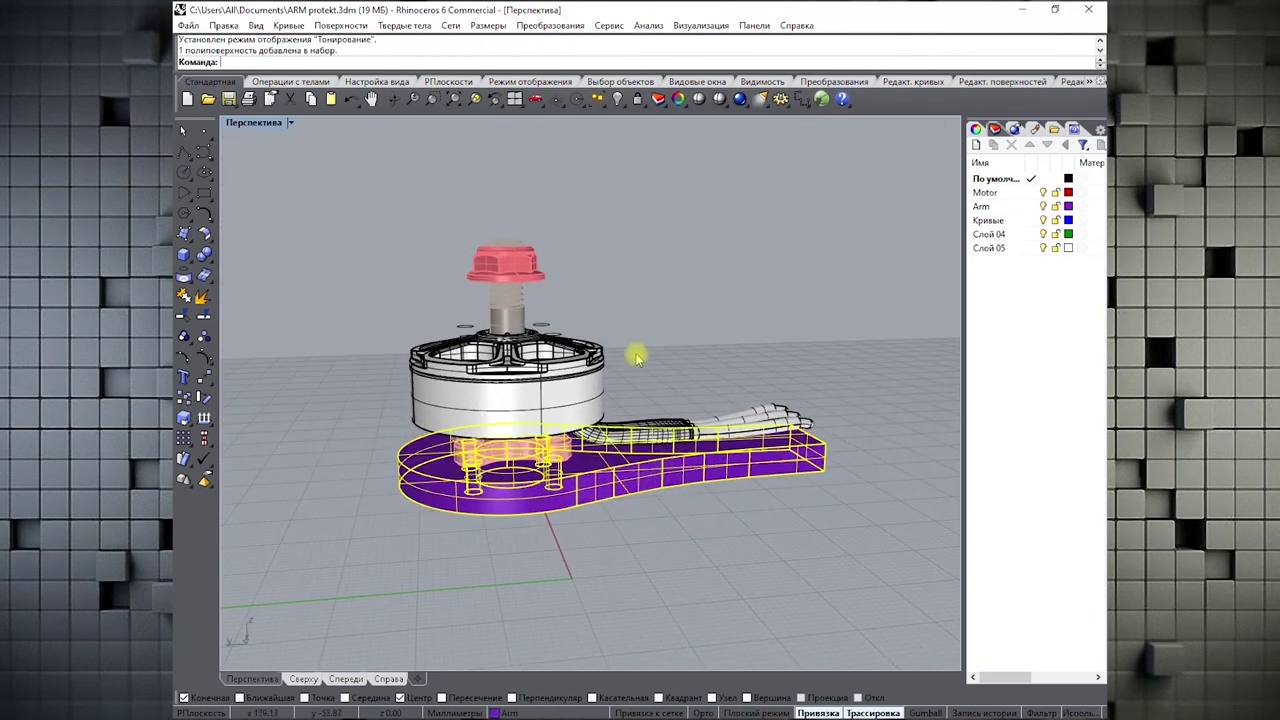
{"action": "right_click_drag", "start_coordinate": [634, 354], "coordinate": [434, 443]}
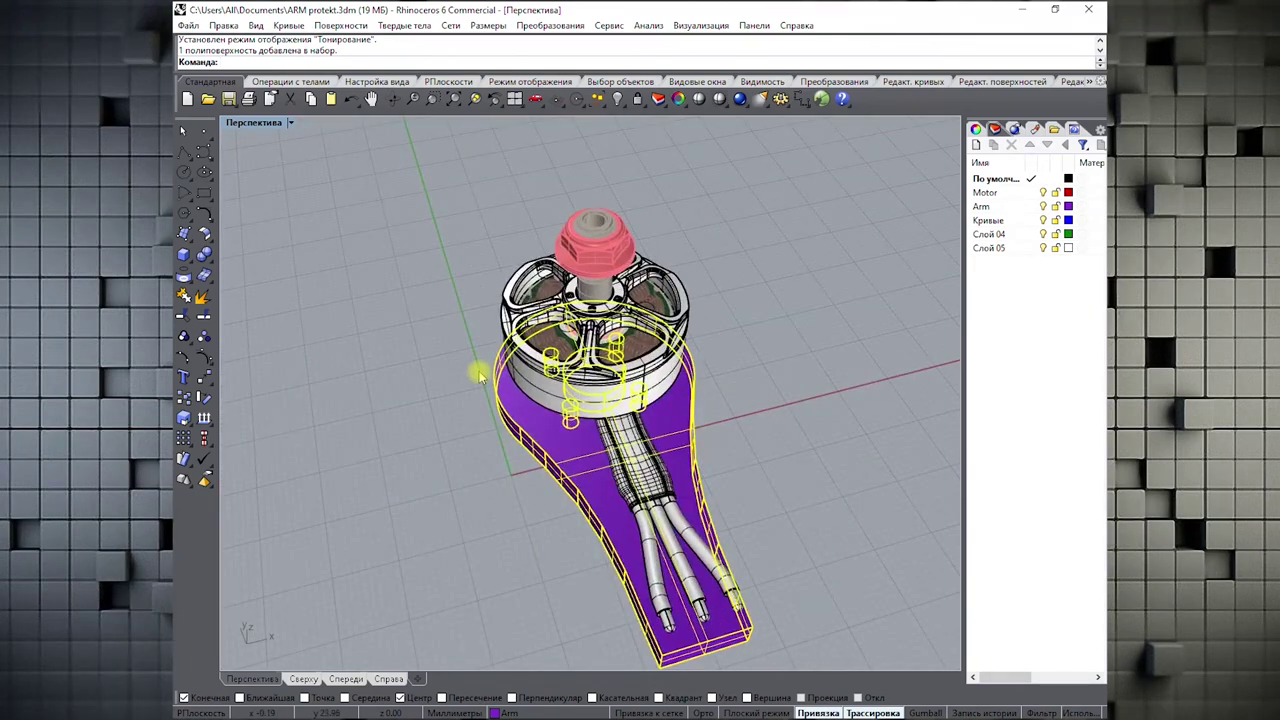